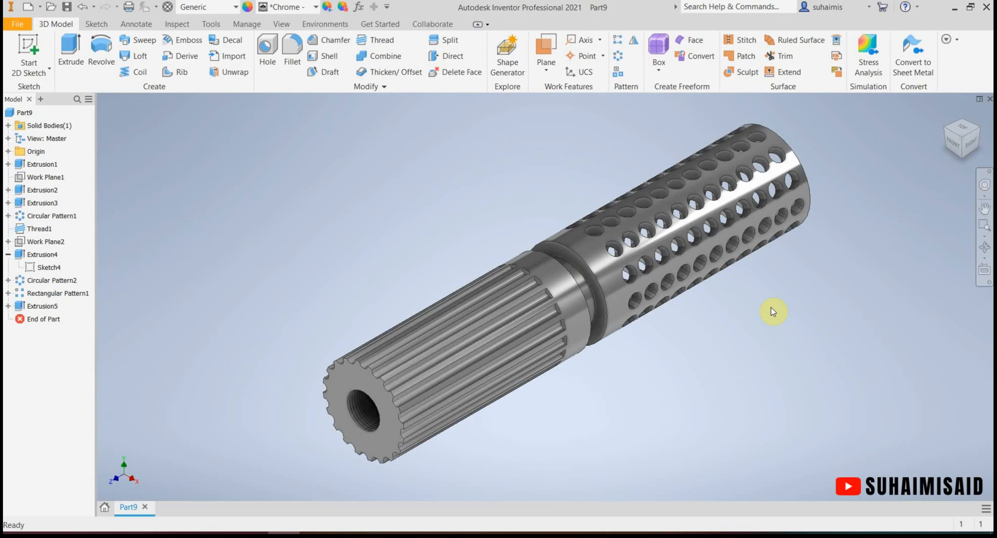
Create a new part from the metric Standard (mm).ipt template and start a 2D sketch on the front origin plane
left_click(104, 507)
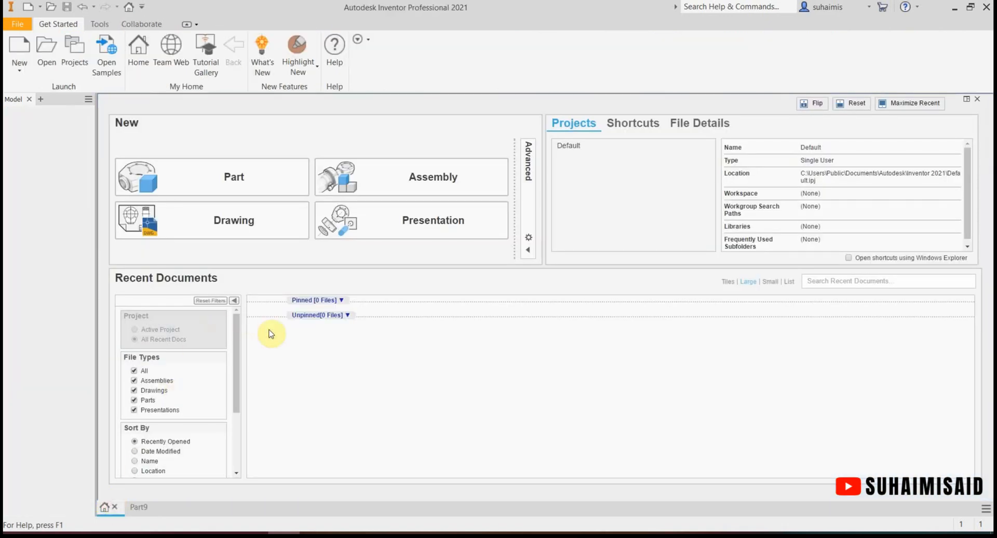
left_click(22, 49)
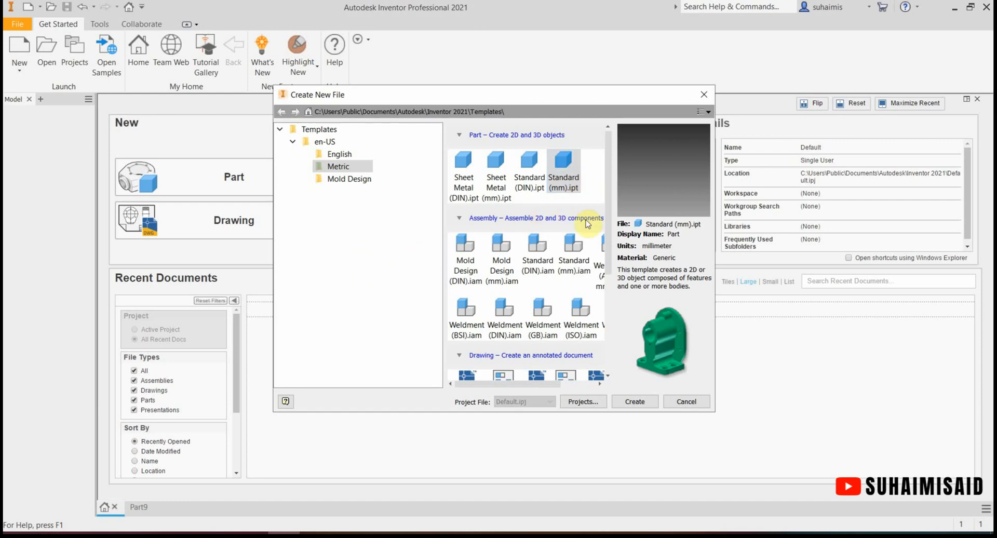
left_click(638, 405)
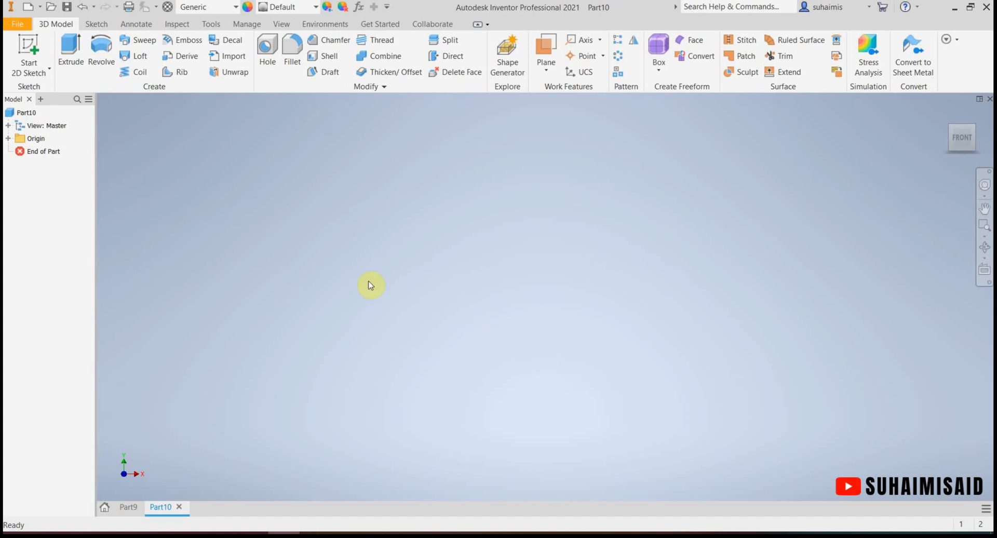
left_click(36, 55)
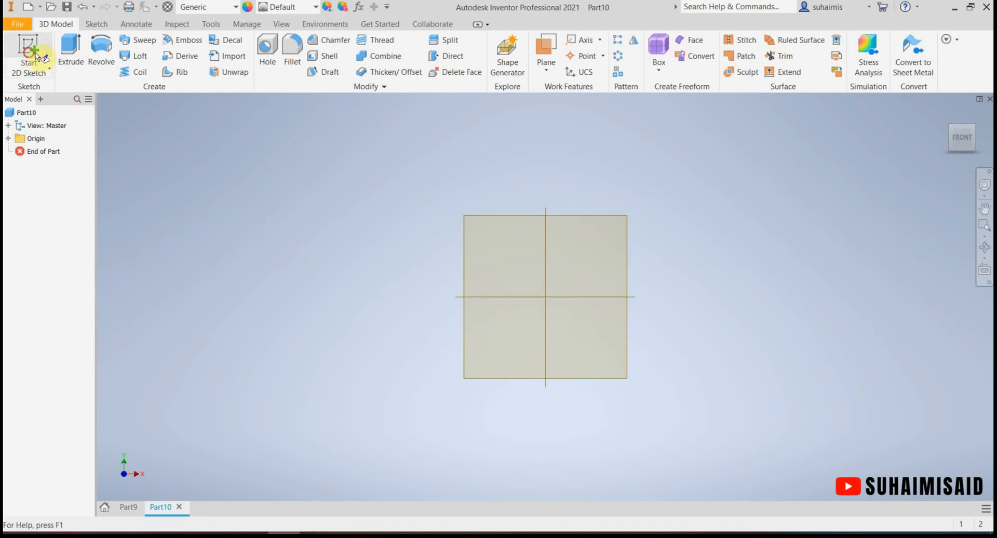
left_click(501, 183)
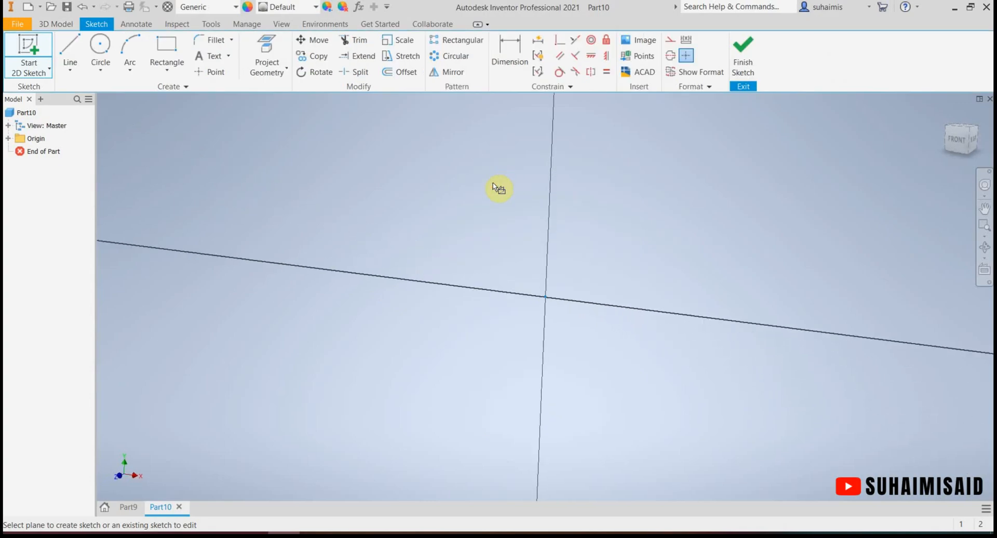
Check the end-view sizes in PATTERN.pdf in Chrome, and sketch two concentric circles at the part's origin, the outer about 23 mm in radius
left_click(220, 535)
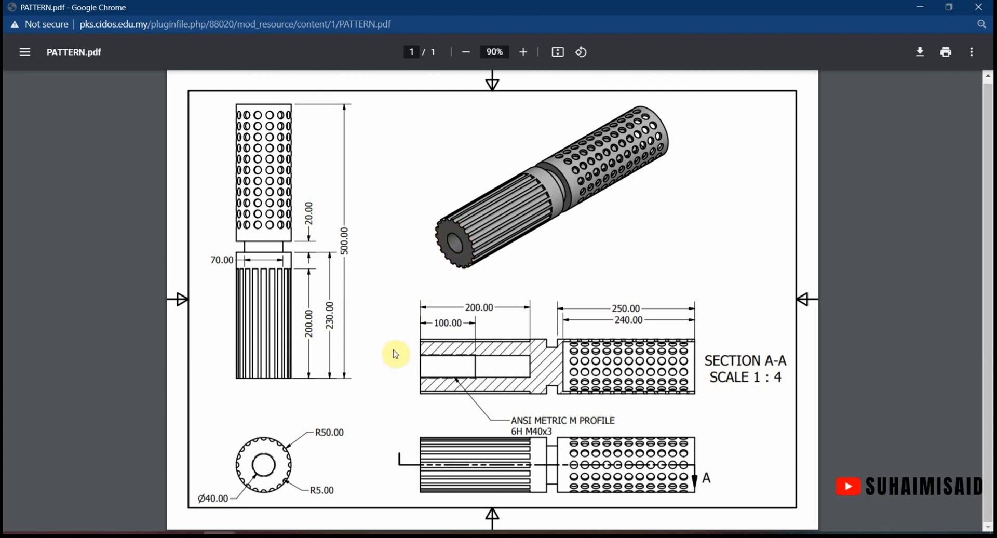
left_click_drag(316, 432, 357, 450)
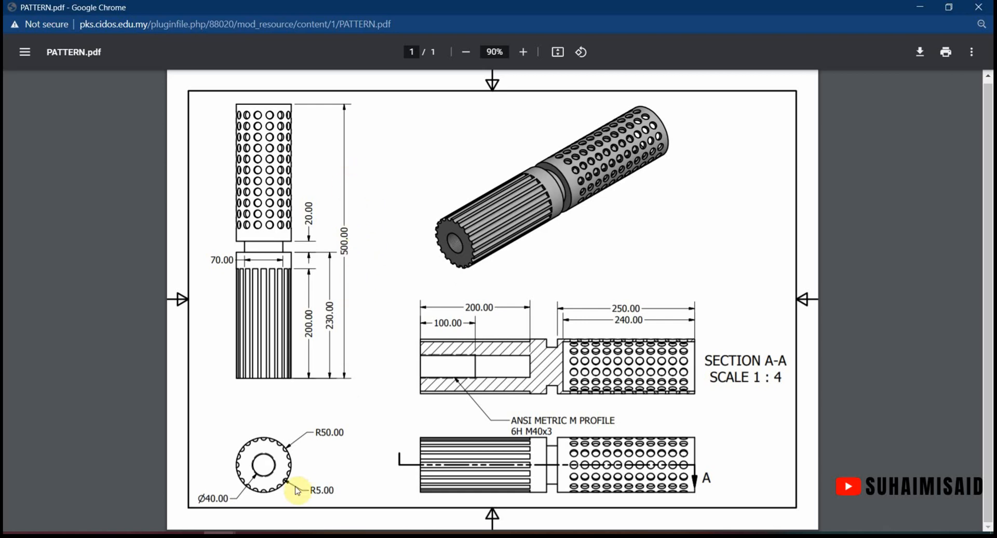
key("alt+Tab")
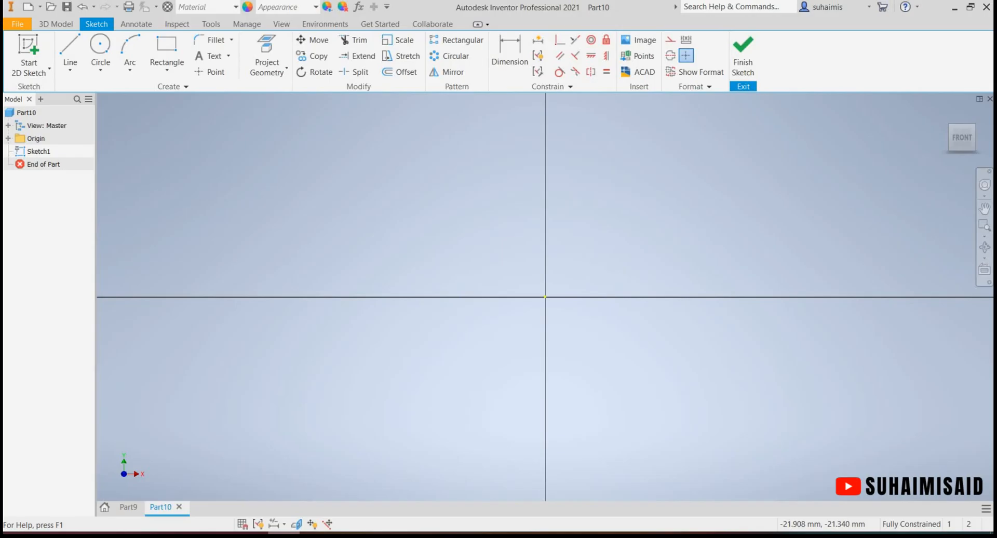
left_click(115, 66)
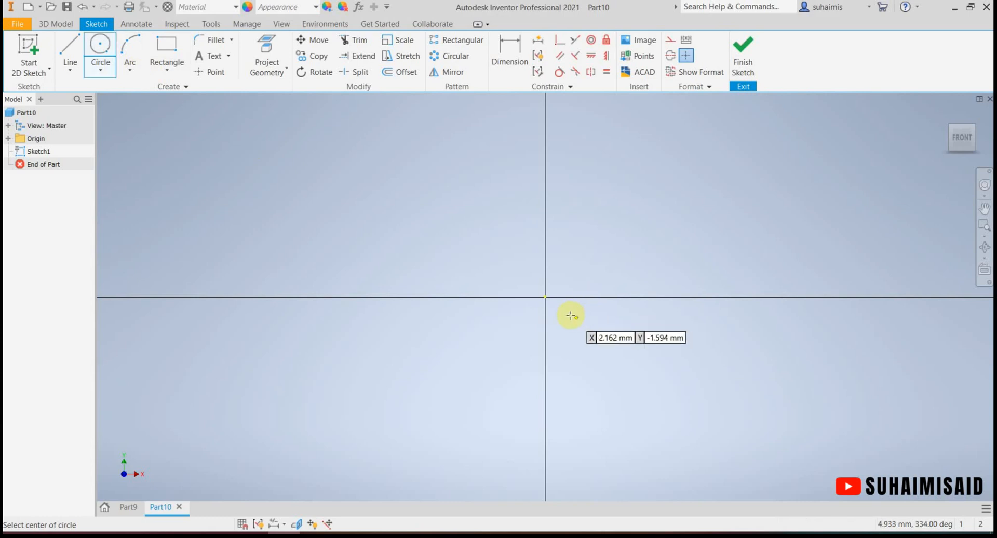
left_click(545, 298)
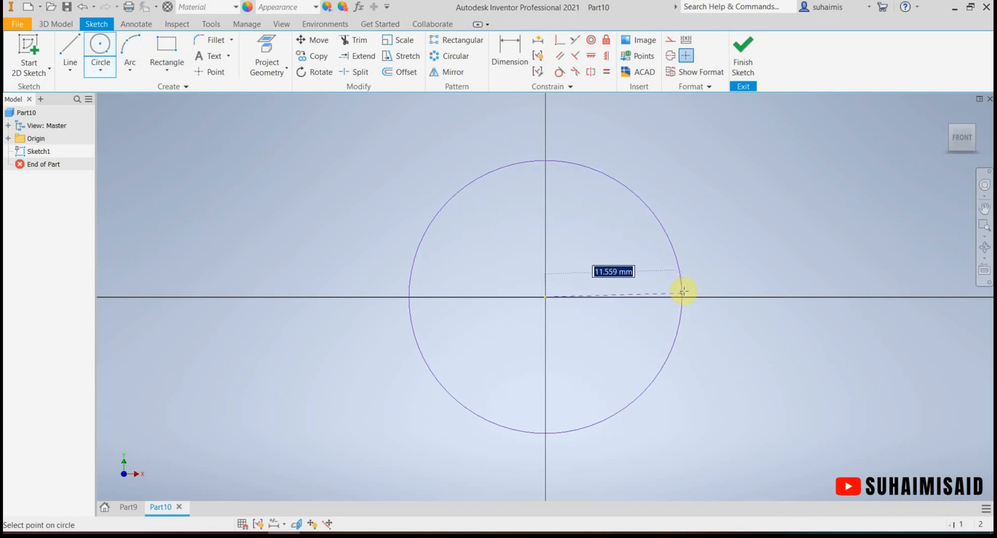
left_click(820, 300)
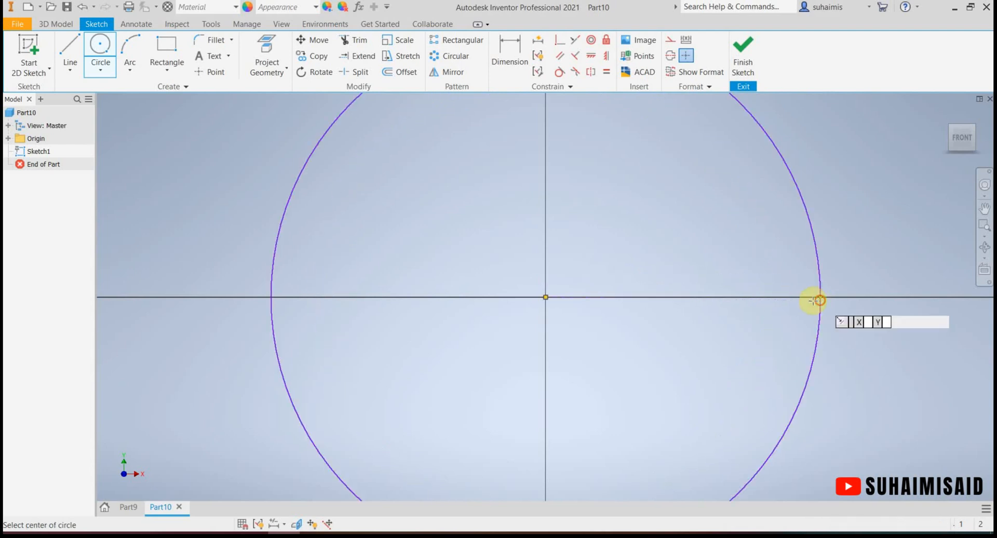
left_click(545, 297)
left_click(648, 342)
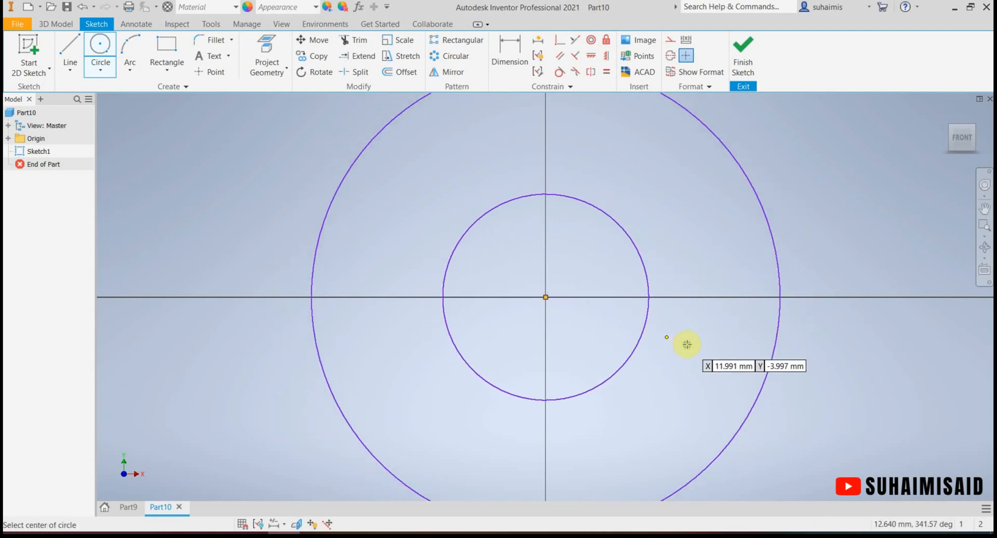
scroll(686, 344, "up", 1)
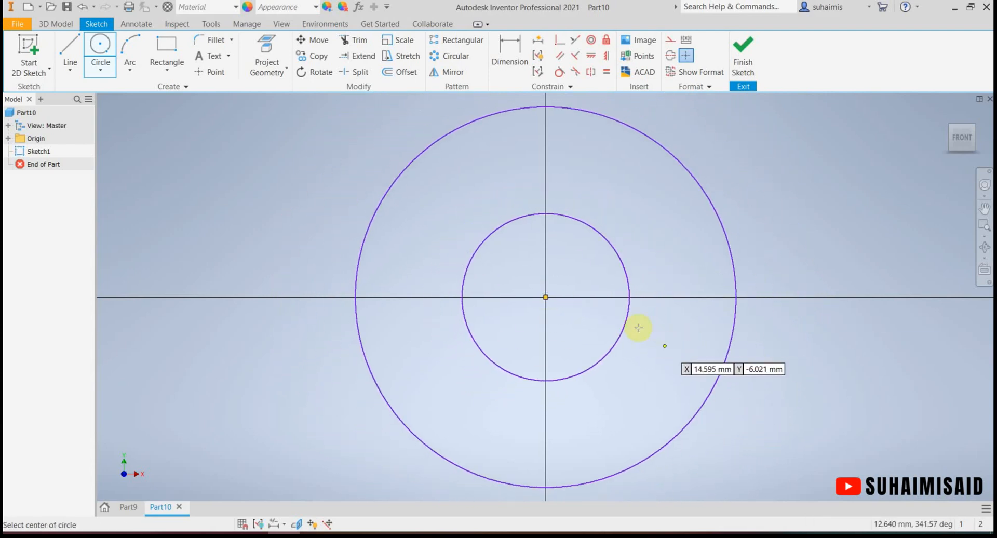
Dimension the outer circle by radius instead of diameter and set it to 50 mm
left_click(518, 67)
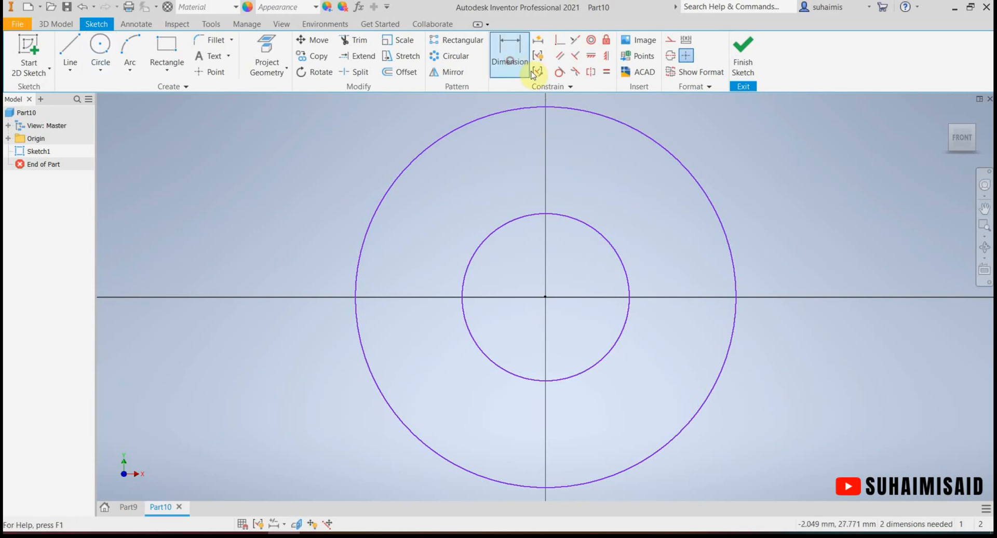
left_click(695, 177)
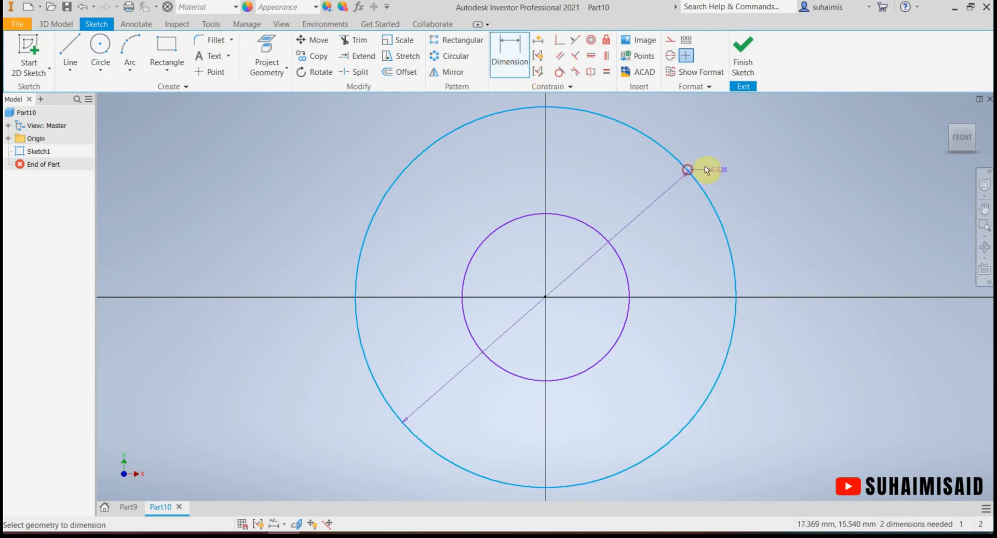
right_click(730, 156)
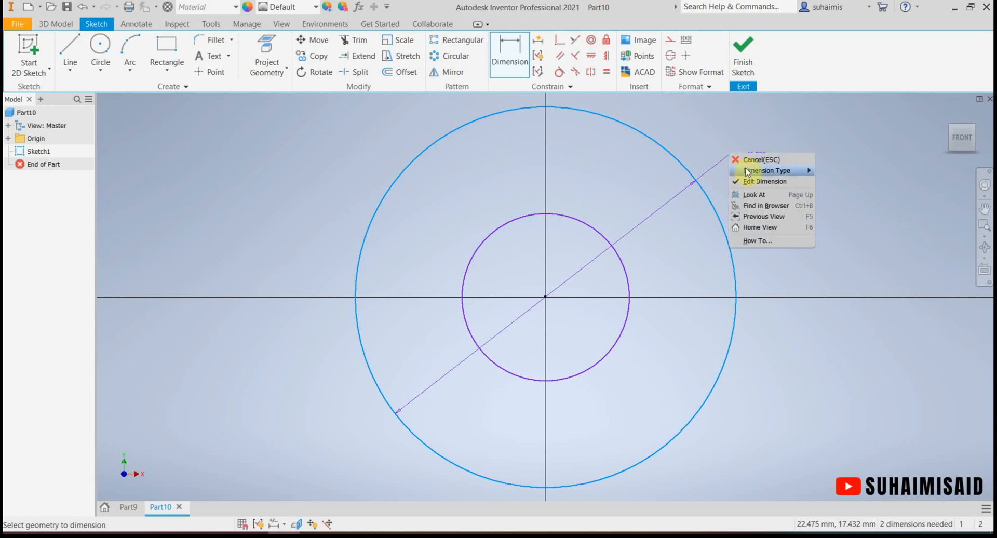
mouse_move(747, 172)
left_click(824, 170)
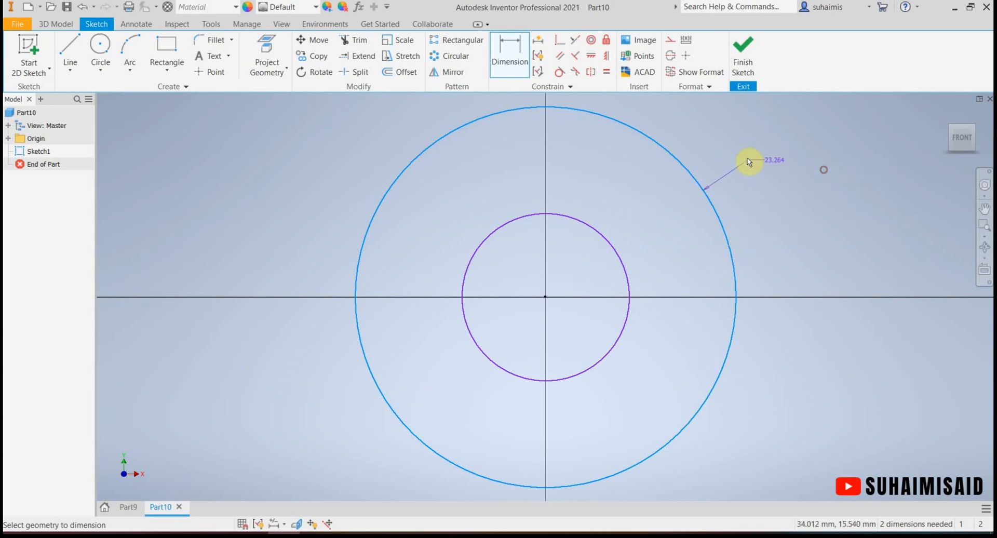
left_click(746, 159)
type("10")
key("Return")
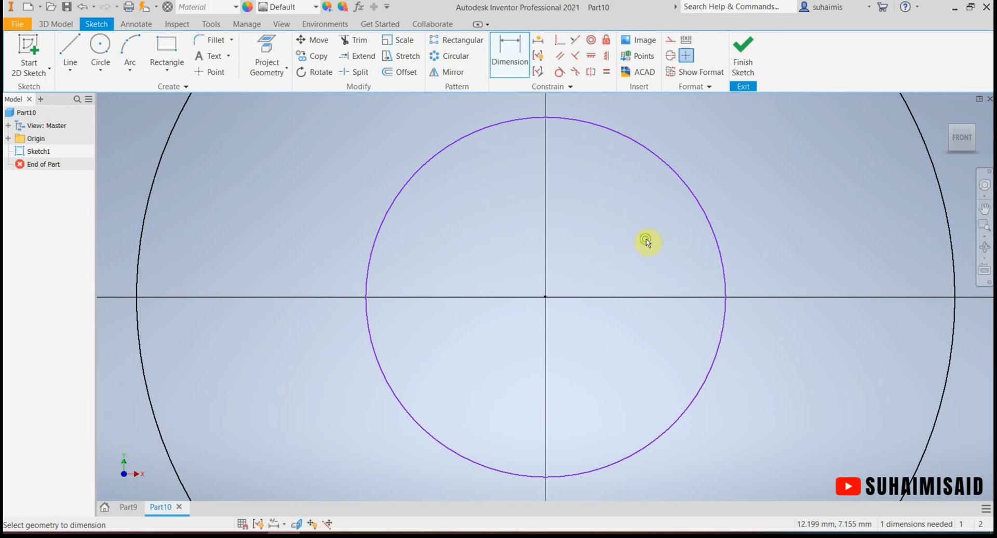
Dimension the inner circle's diameter and set it to 40 mm
left_click(592, 246)
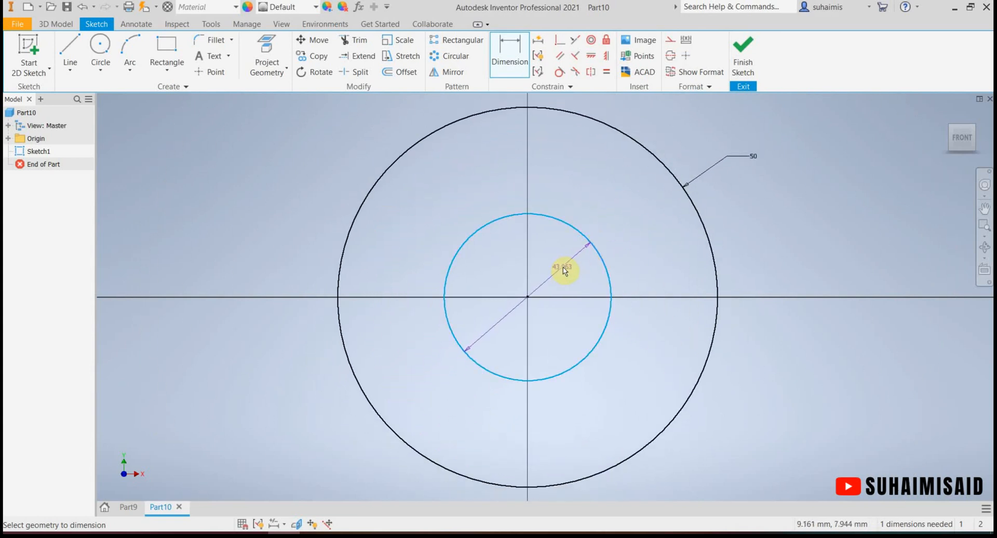
left_click(564, 270)
type("40")
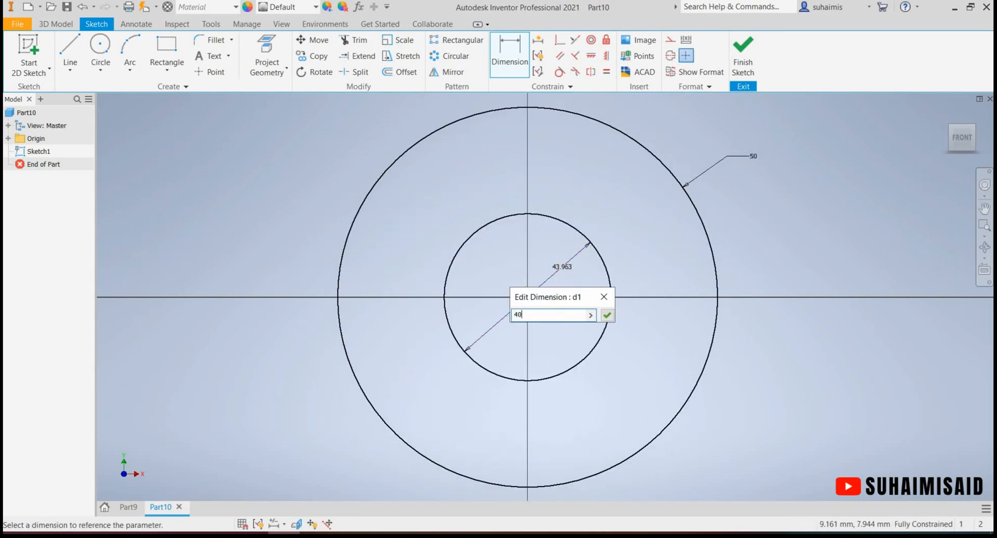
key("Return")
Check the overall part length in PATTERN.pdf in Chrome and finish the circle sketch
left_click(283, 537)
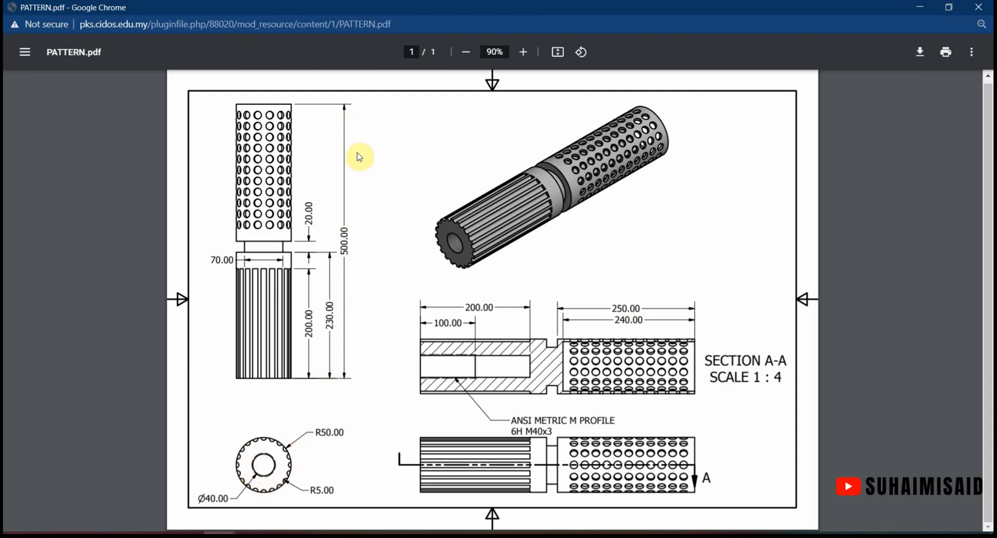
left_click(281, 536)
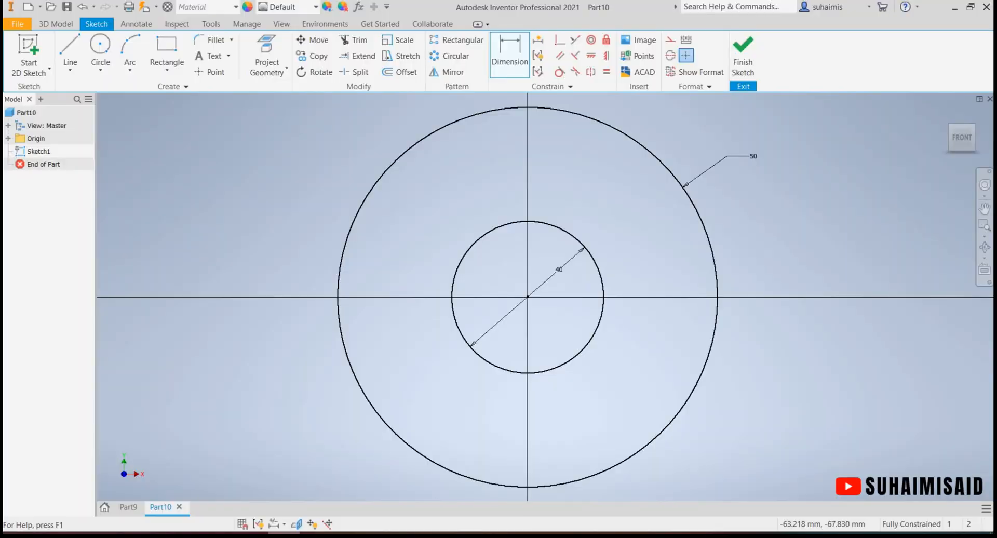
left_click(761, 78)
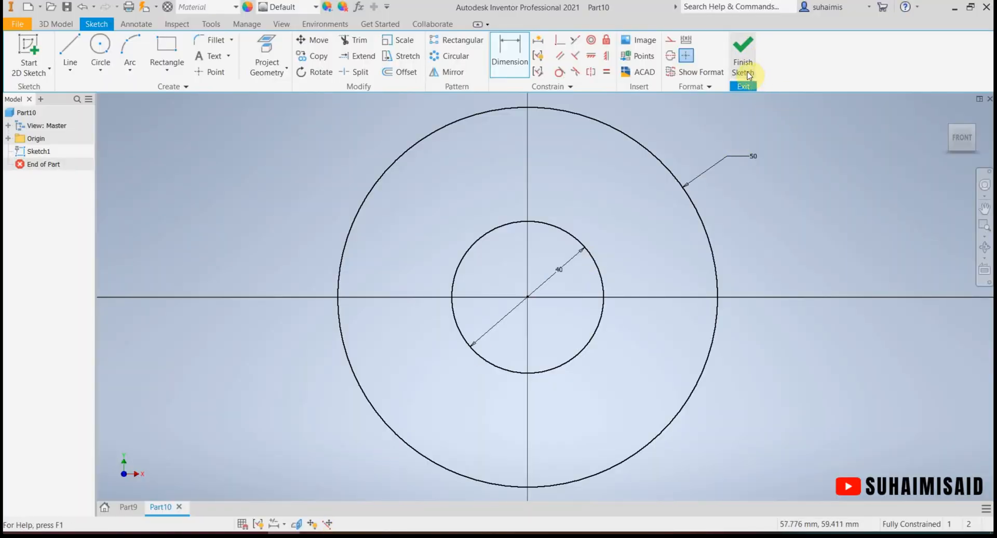
scroll(667, 173, "up", 3)
scroll(633, 232, "down", 5)
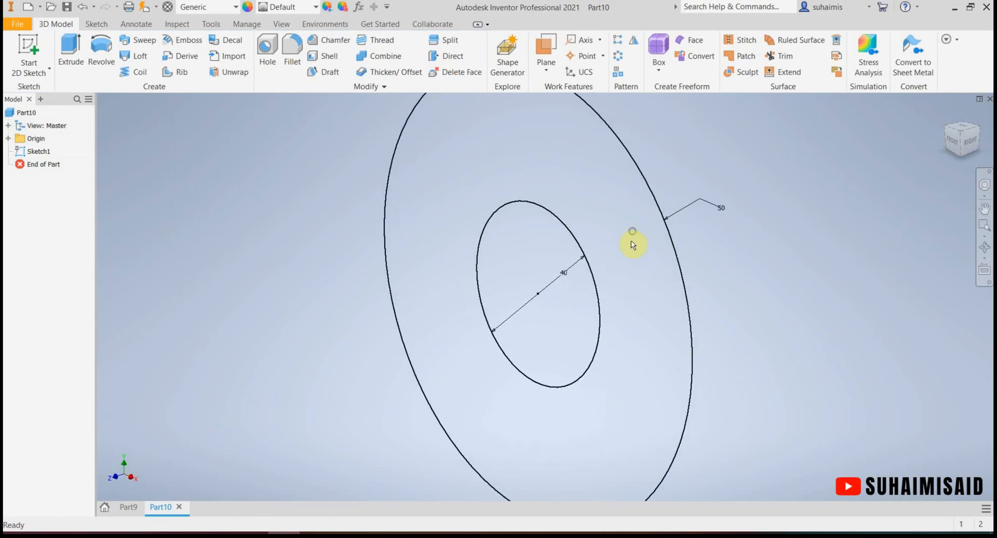
Extrude the ring between the two circles 500 mm in the flipped direction, leaving the centre hole open
left_click(73, 52)
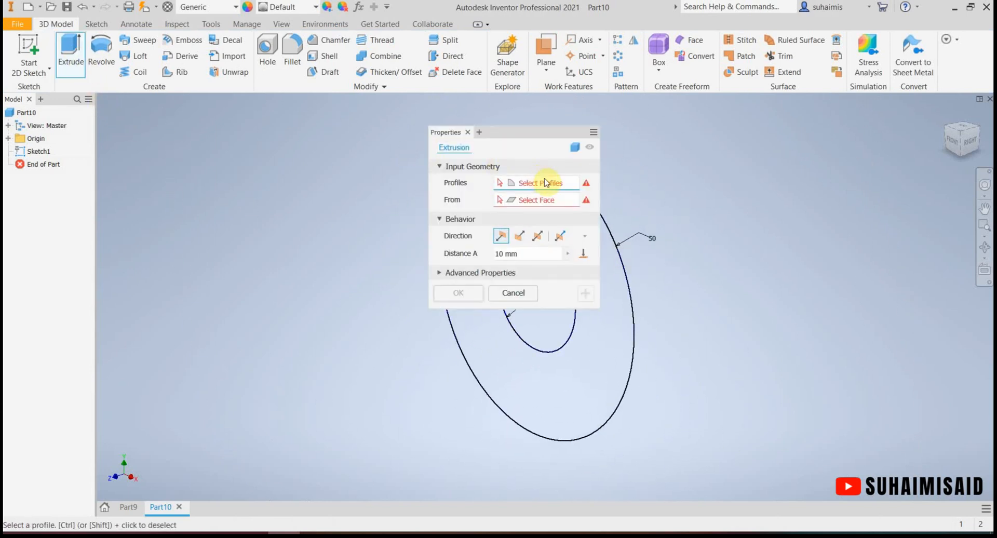
left_click_drag(514, 137, 281, 137)
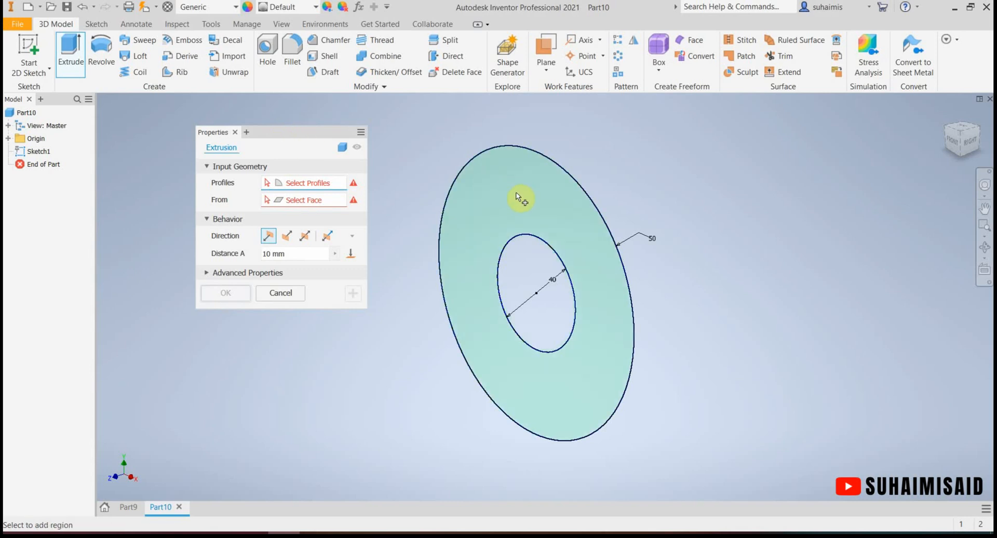
left_click(543, 205)
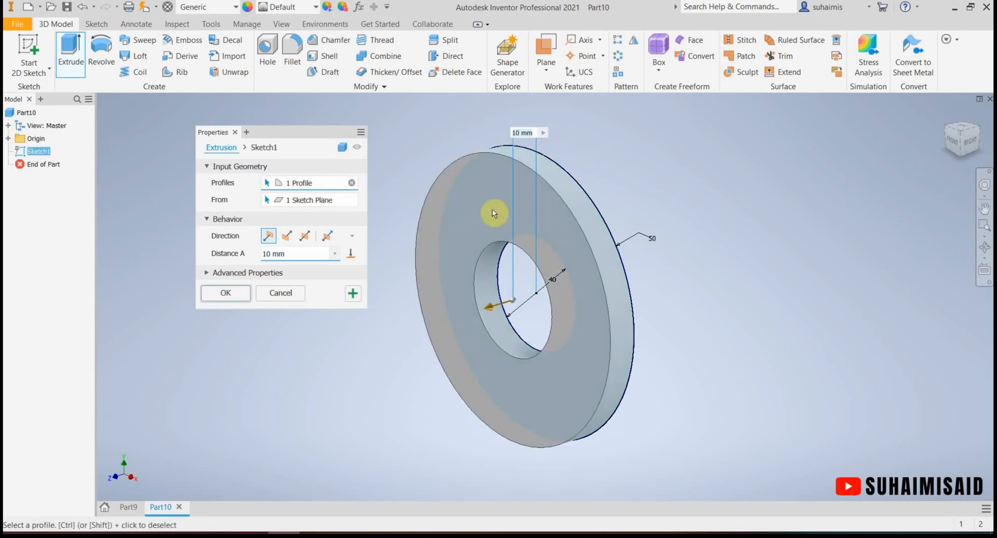
left_click(287, 237)
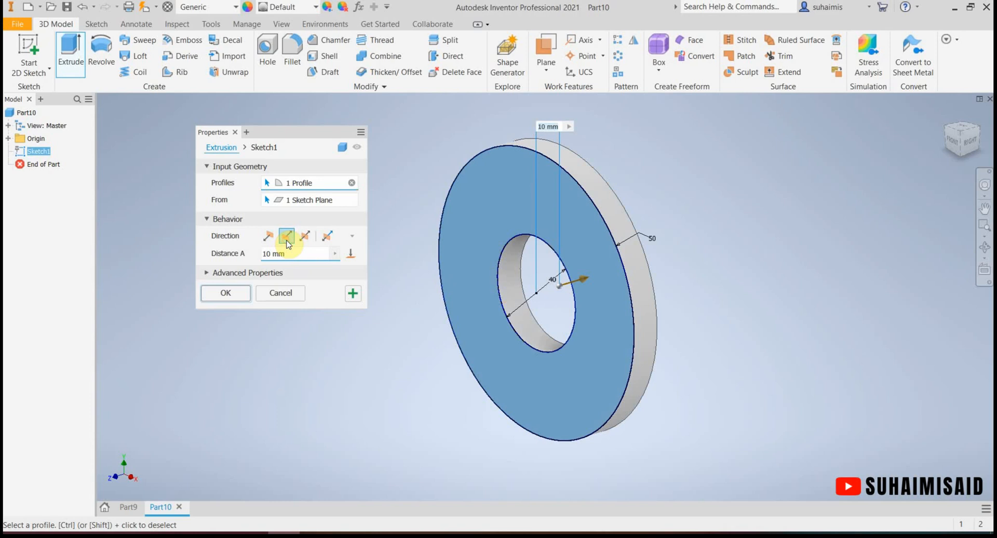
left_click_drag(286, 256, 240, 256)
type("5")
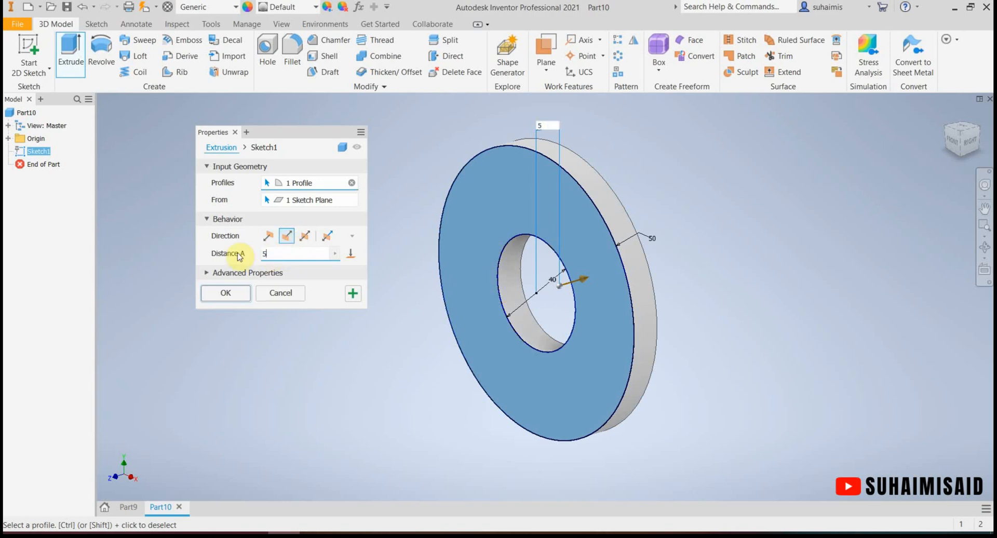
type("00")
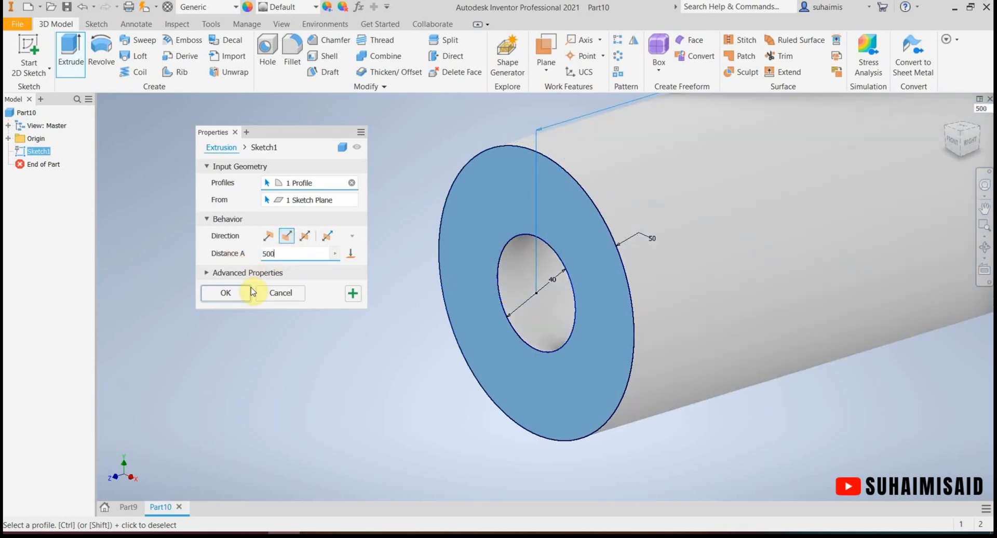
left_click(237, 294)
Check the grooved end view in PATTERN.pdf in Chrome and start a new sketch on the tube's front ring-shaped end face
key("F6")
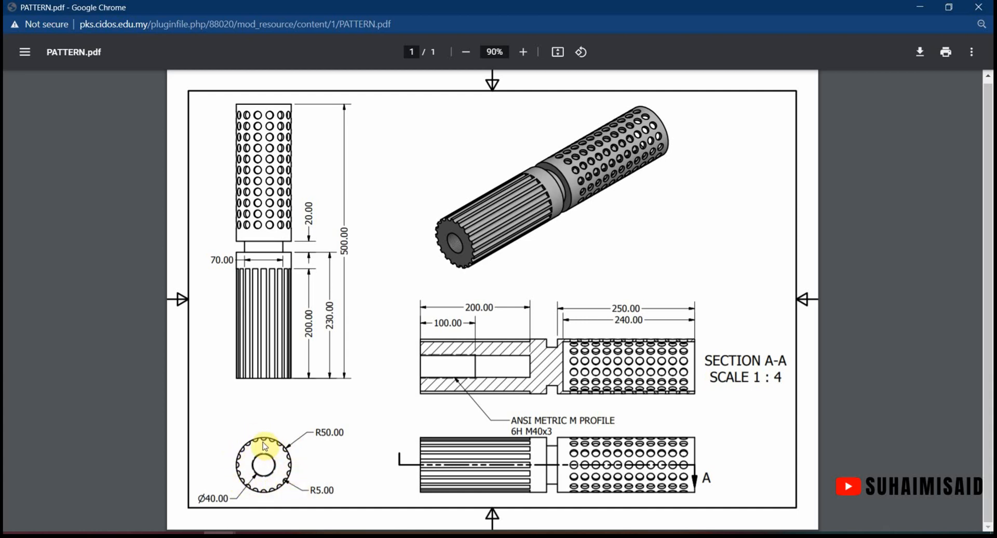
key("alt+Tab")
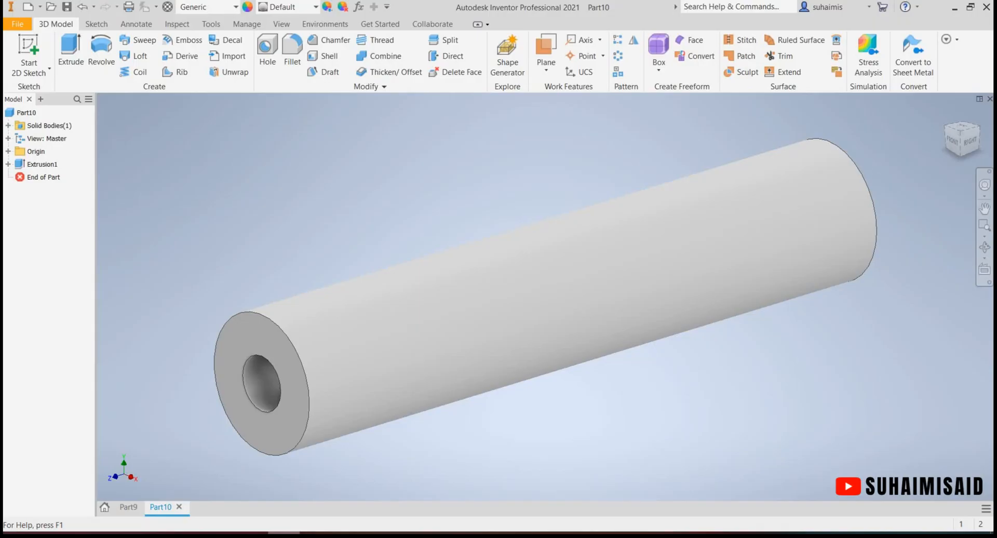
left_click(40, 50)
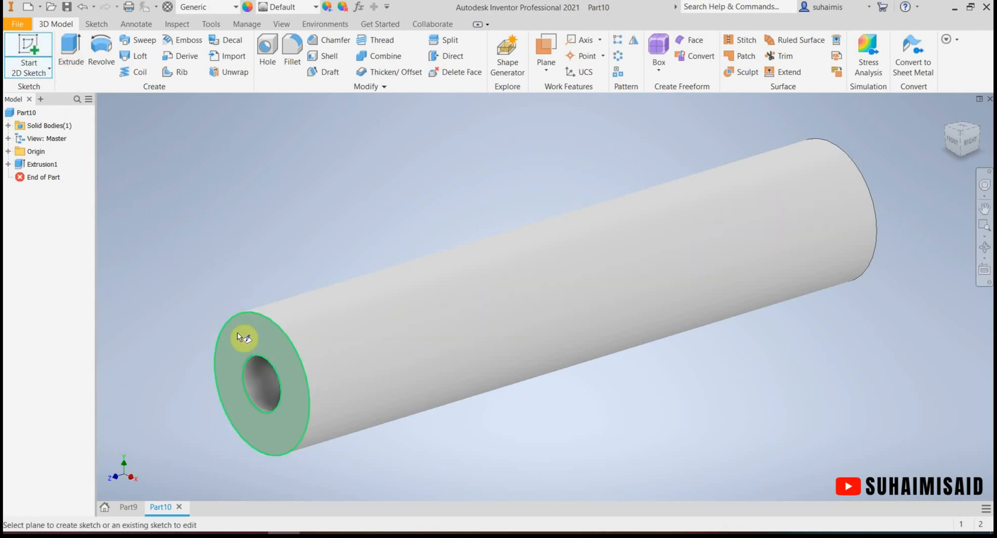
left_click(251, 343)
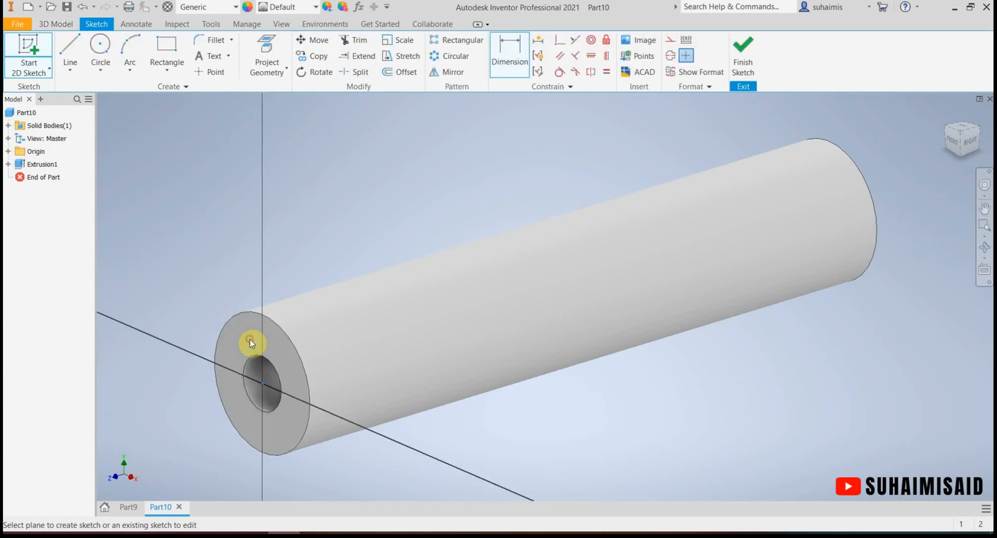
middle_click_drag(407, 260, 348, 290)
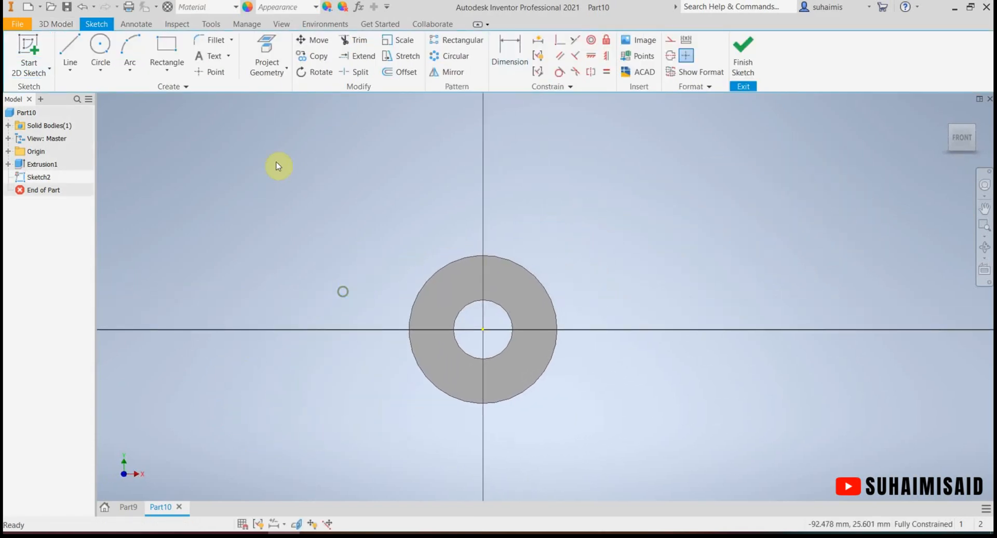
Sketch a circle about 3.7 mm in radius centred on the topmost point of the tube's outer edge, and check the groove radius in PATTERN.pdf in Chrome
left_click(100, 45)
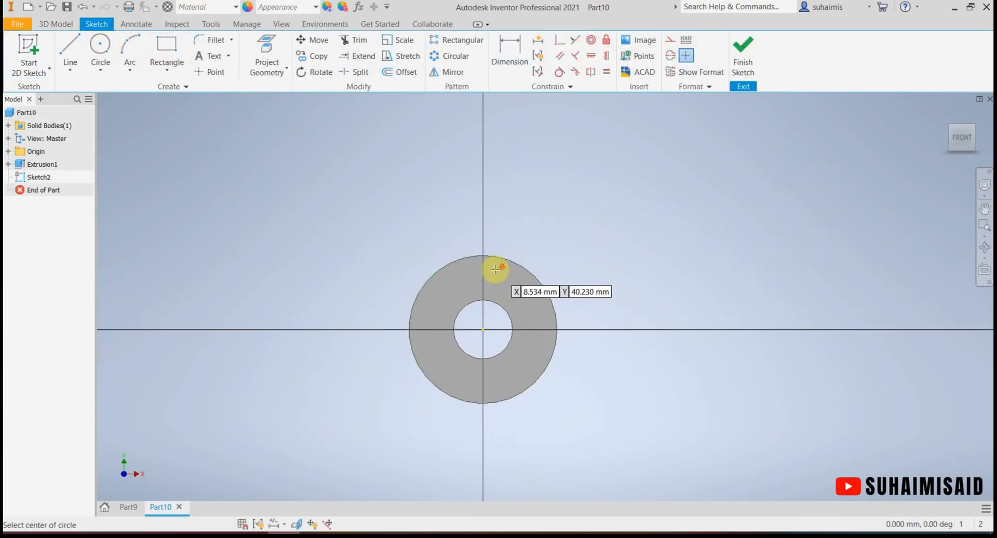
scroll(495, 269, "up", 3)
scroll(469, 249, "up", 3)
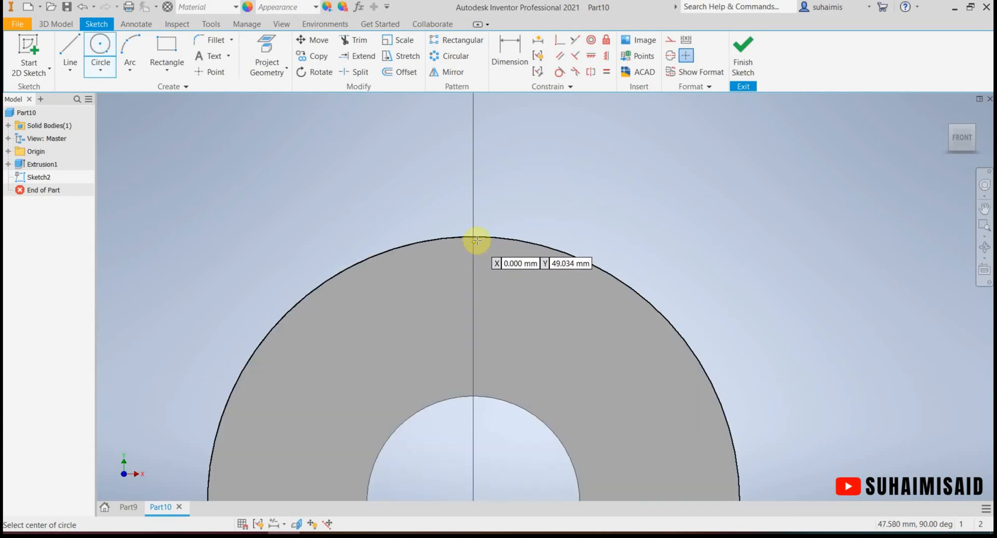
left_click(473, 237)
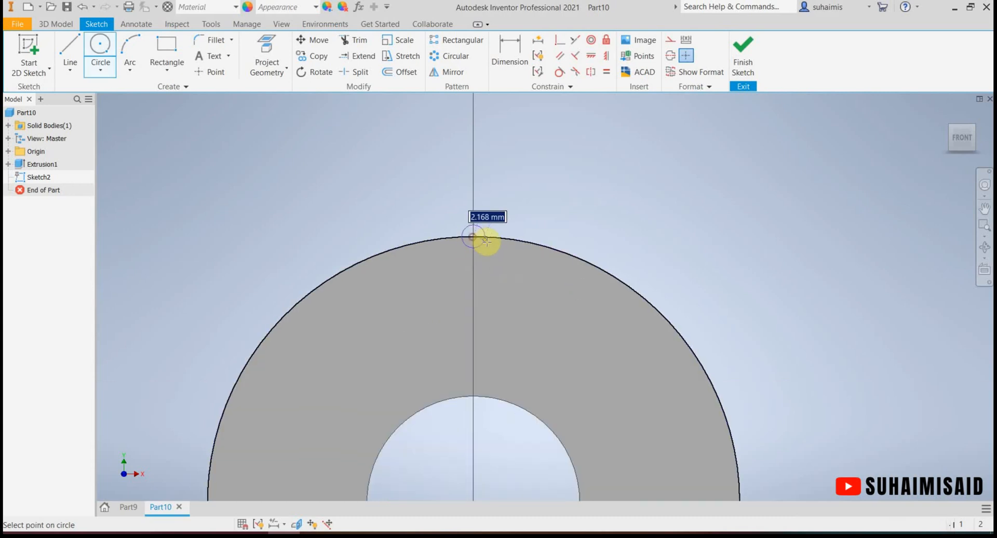
left_click(490, 244)
left_click(284, 535)
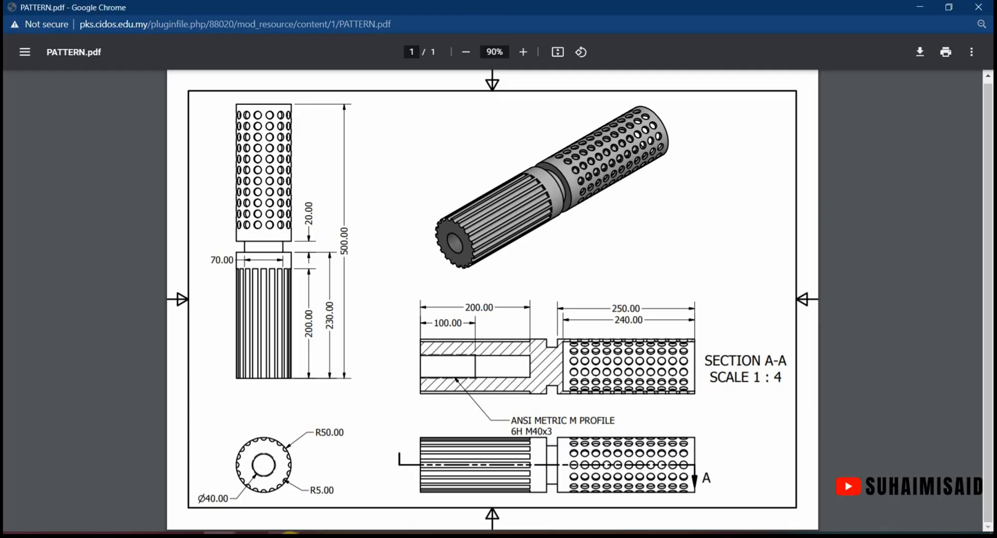
left_click(284, 535)
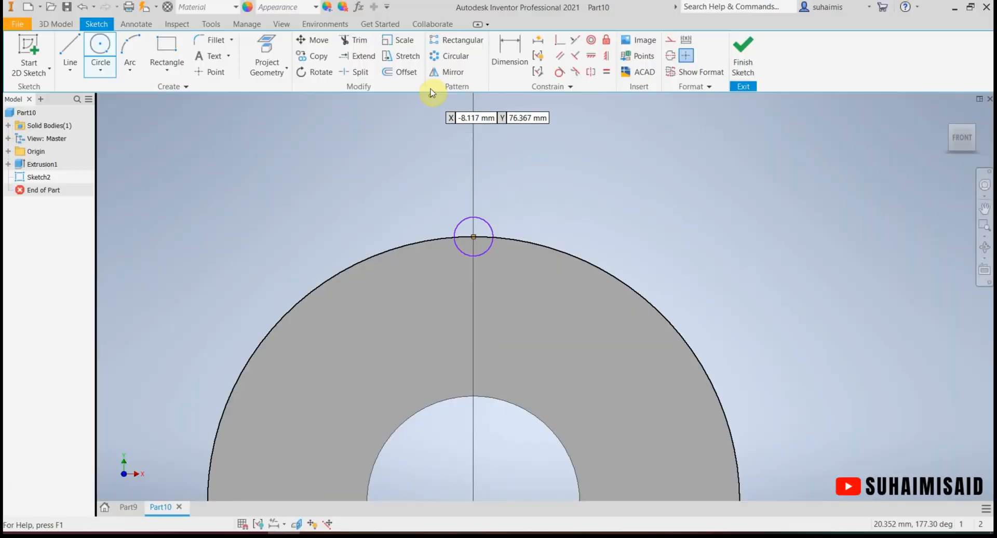
Dimension the small circle by radius, set it to 5 mm, and finish the sketch
left_click(504, 49)
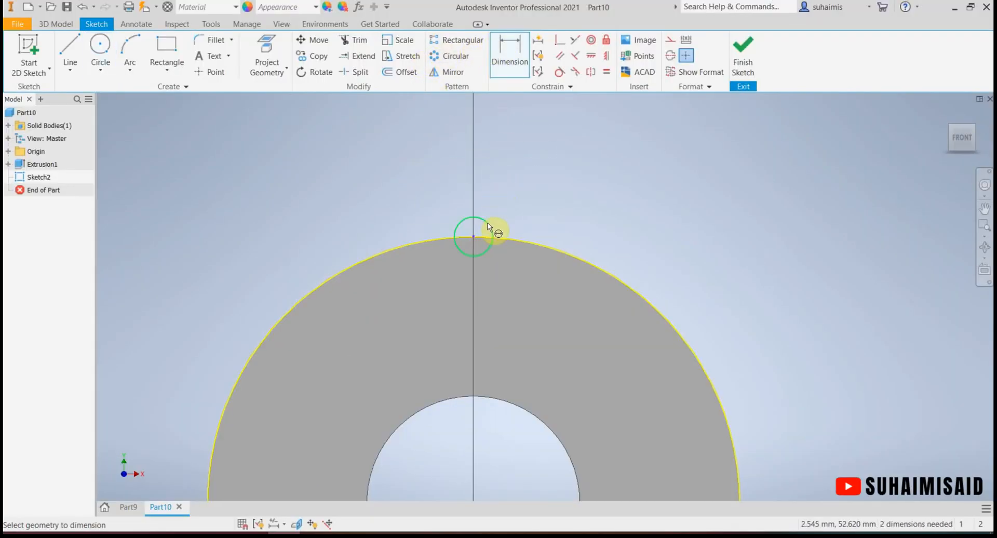
left_click(493, 232)
right_click(520, 198)
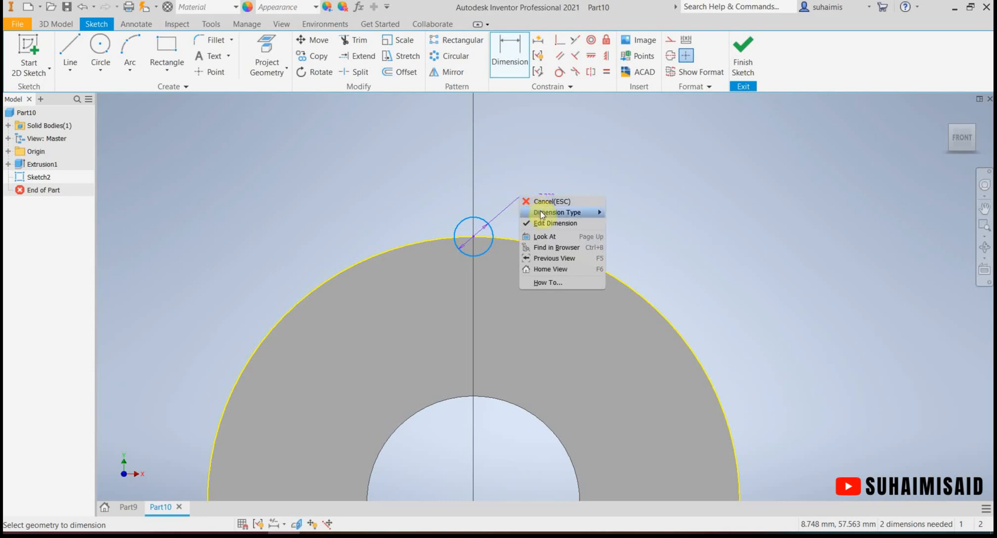
mouse_move(541, 213)
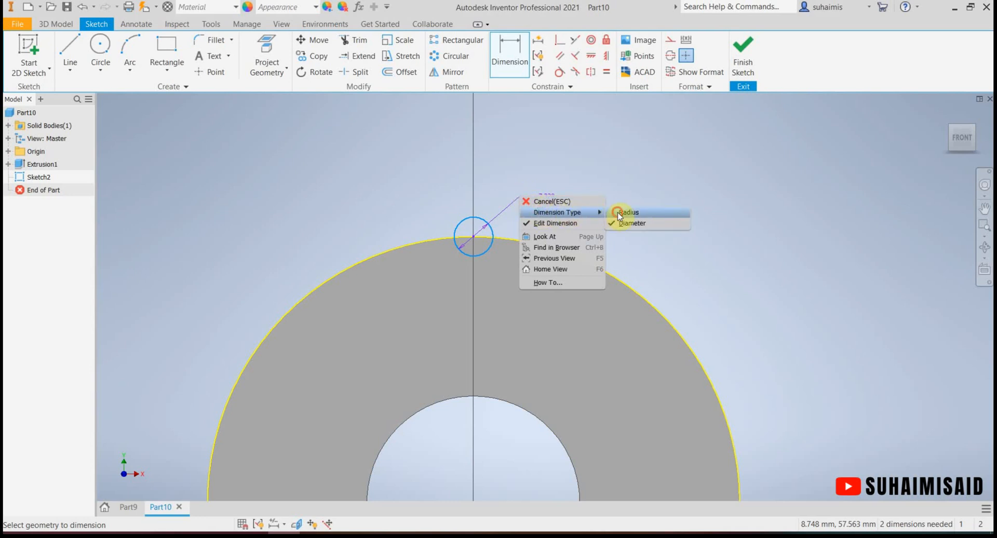
left_click(616, 211)
left_click(511, 201)
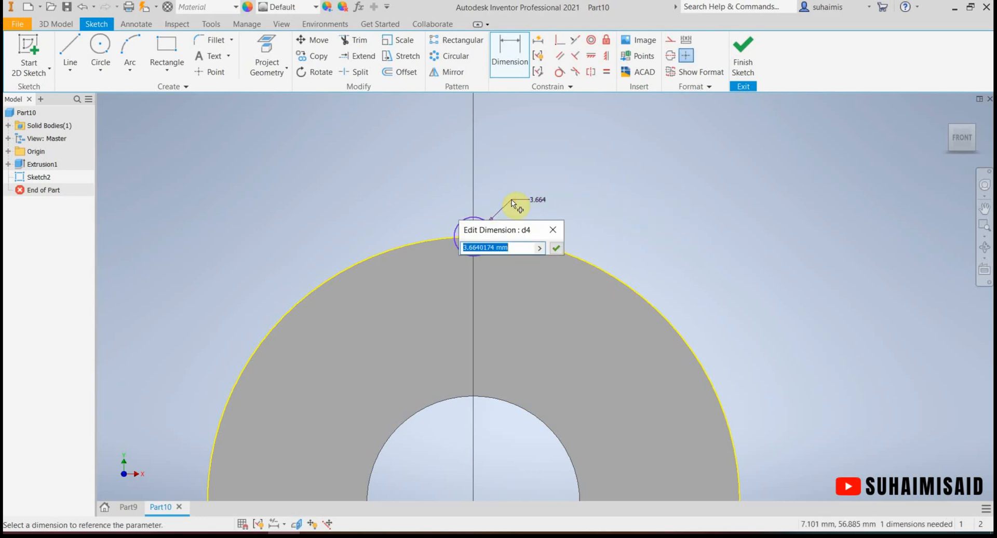
type("5")
key("Return")
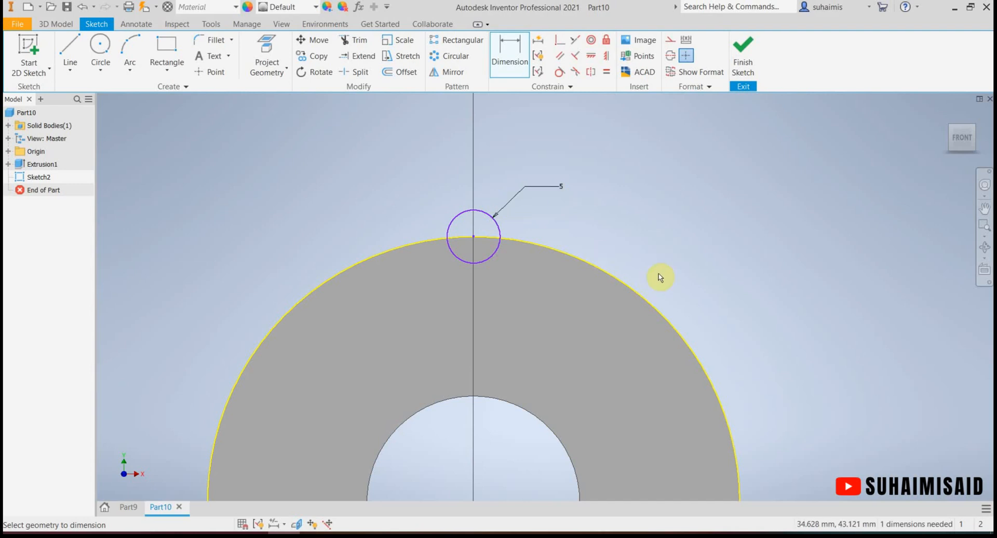
scroll(574, 341, "up", 1)
middle_click_drag(570, 348, 570, 291)
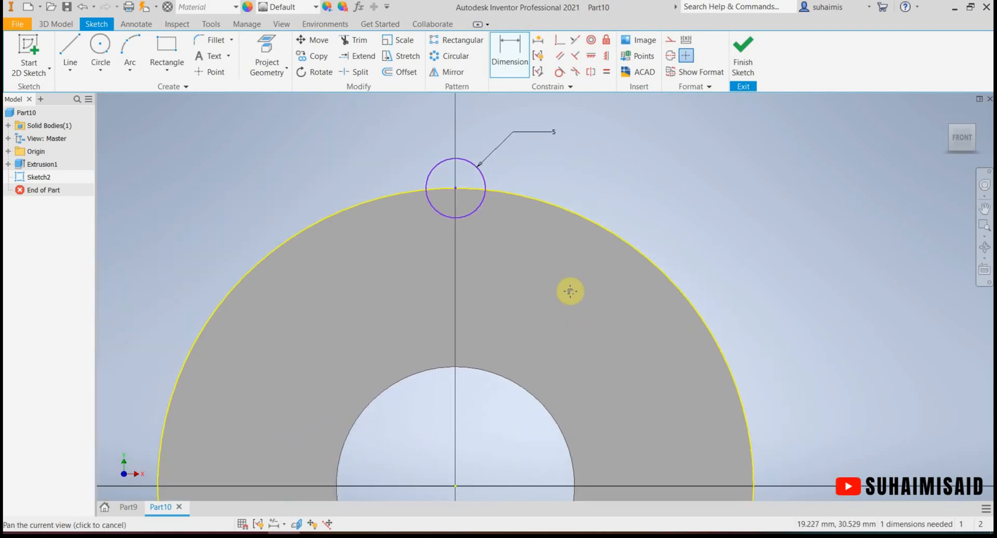
scroll(570, 291, "down", 3)
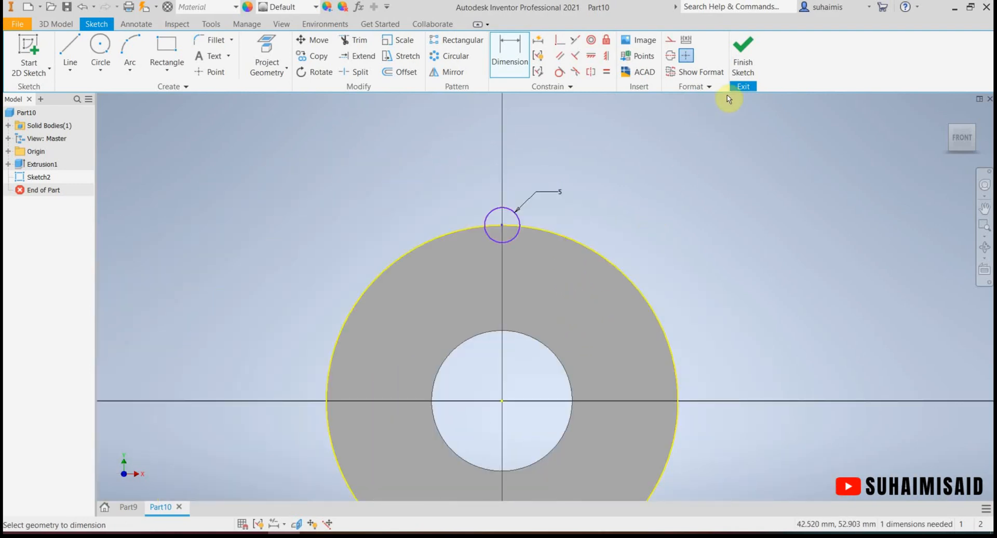
left_click(739, 73)
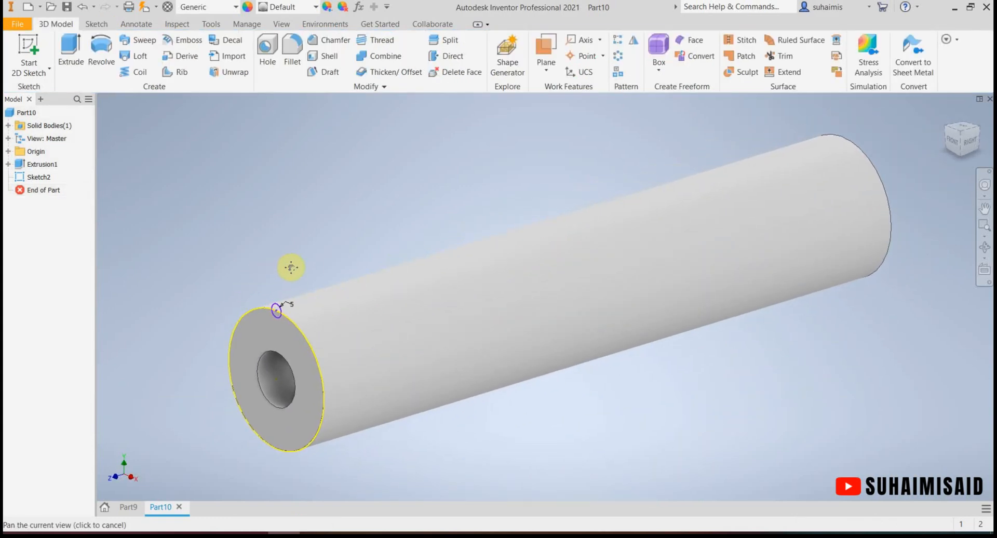
Start an extrusion and check the groove length in PATTERN.pdf in Chrome
middle_click_drag(291, 268, 293, 270)
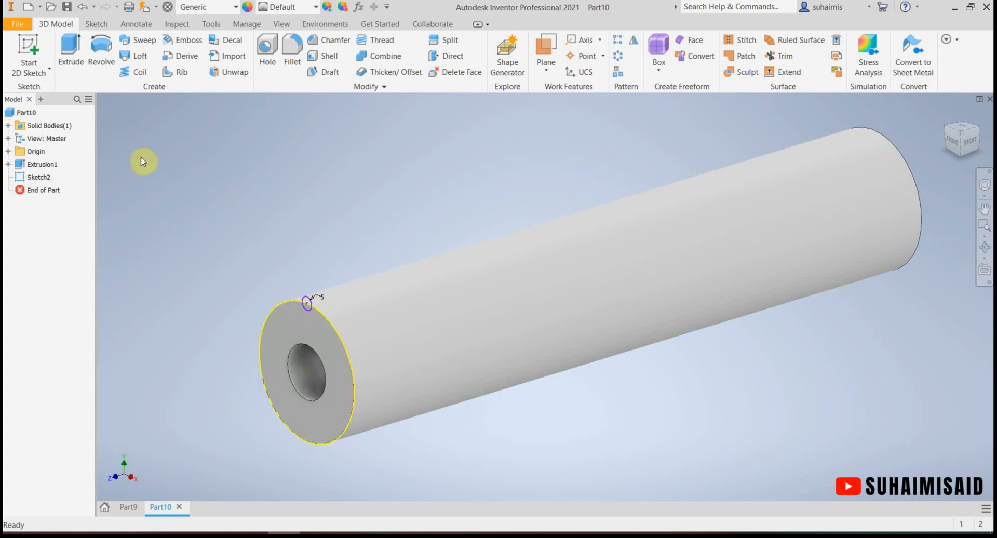
left_click(71, 54)
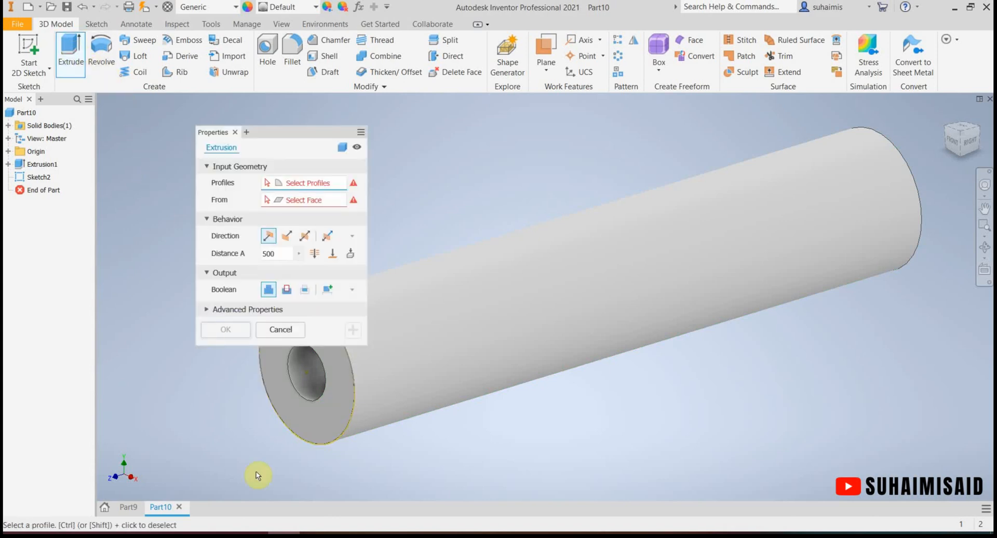
left_click_drag(291, 132, 695, 240)
left_click(298, 529)
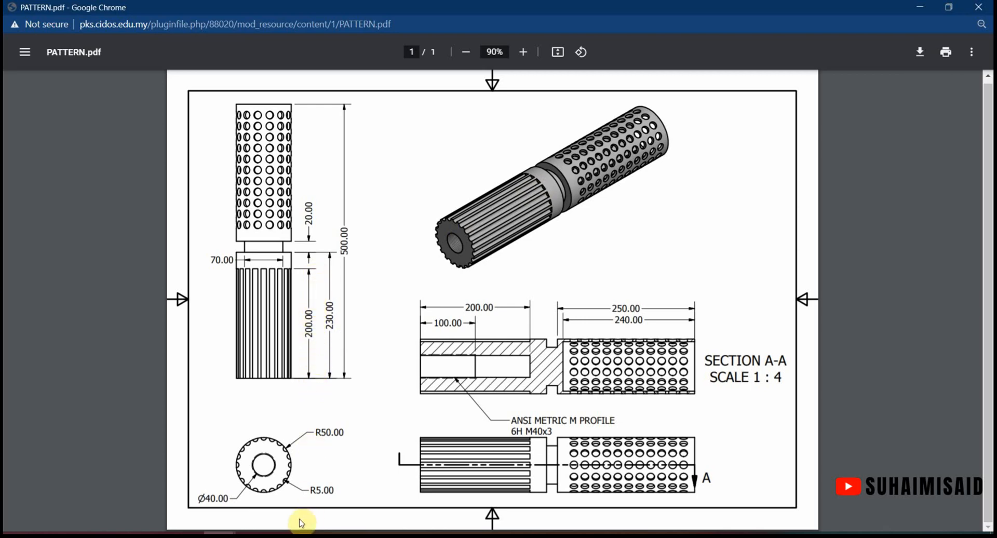
left_click(289, 534)
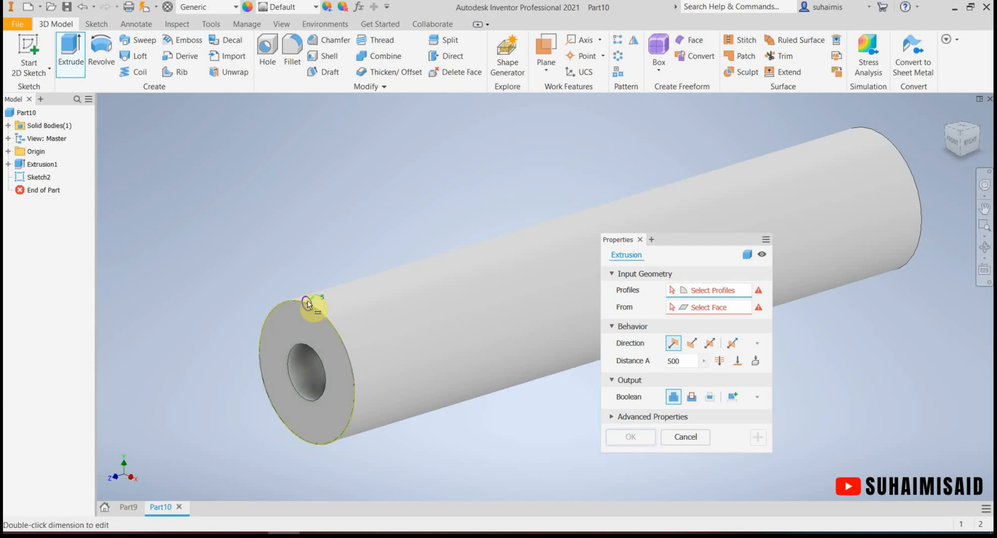
Extrude both halves of the small circle 200 mm in the flipped direction as a cut along the tube
scroll(307, 304, "up", 4)
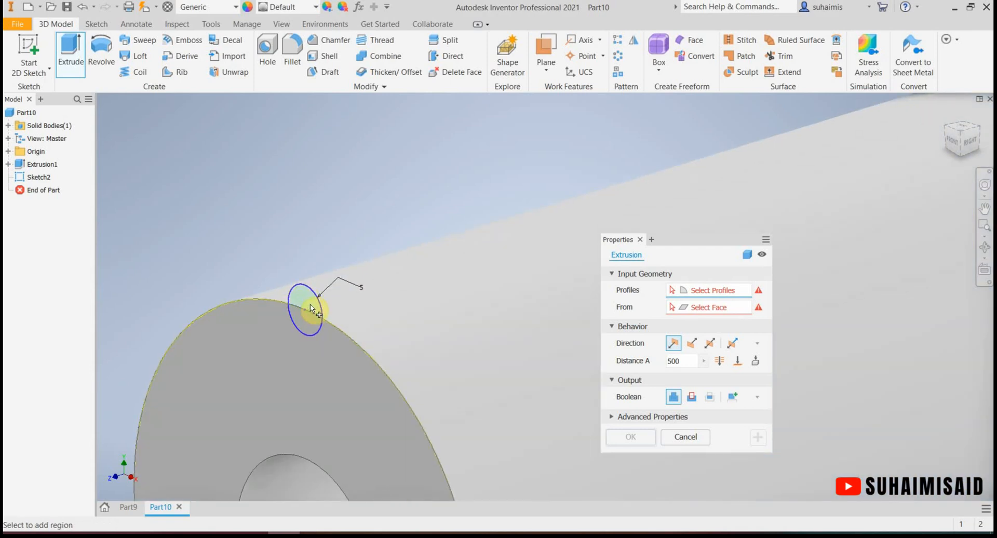
left_click(310, 306)
left_click(310, 306)
left_click(308, 325)
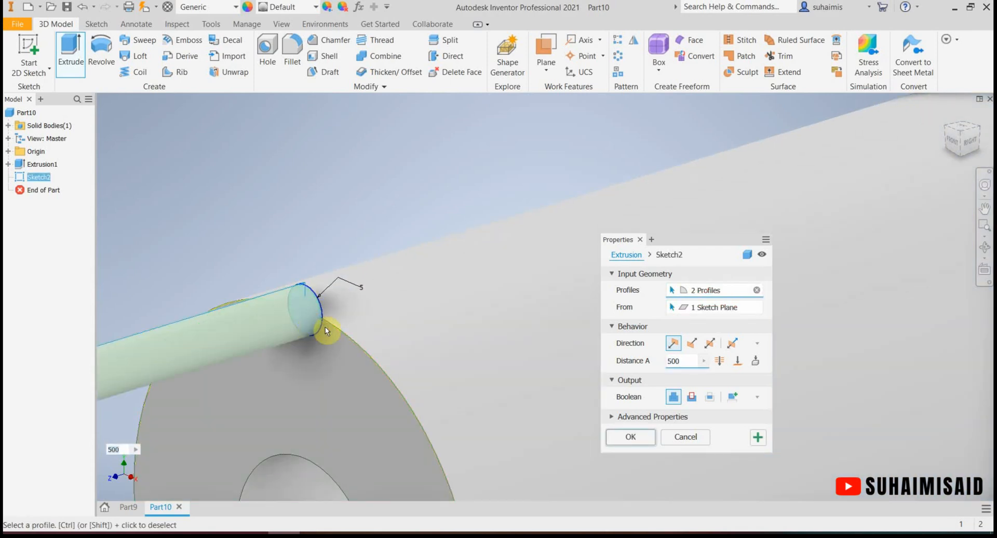
left_click(692, 344)
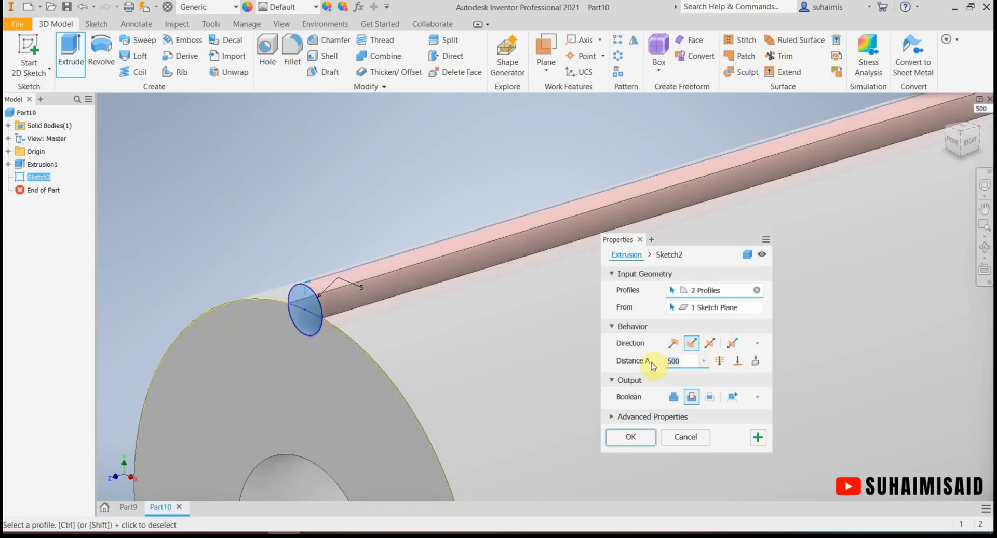
type("200")
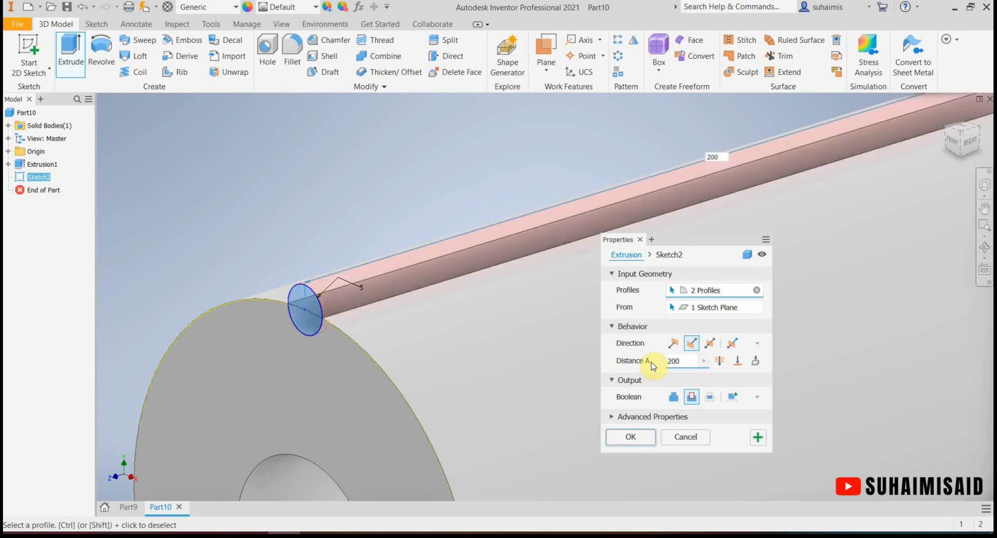
left_click(674, 397)
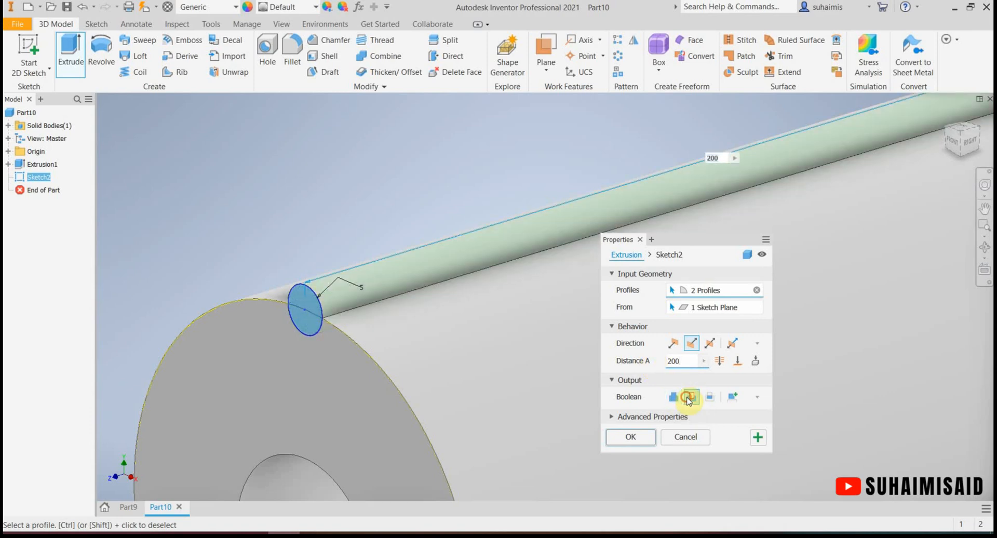
left_click(691, 397)
scroll(565, 372, "down", 3)
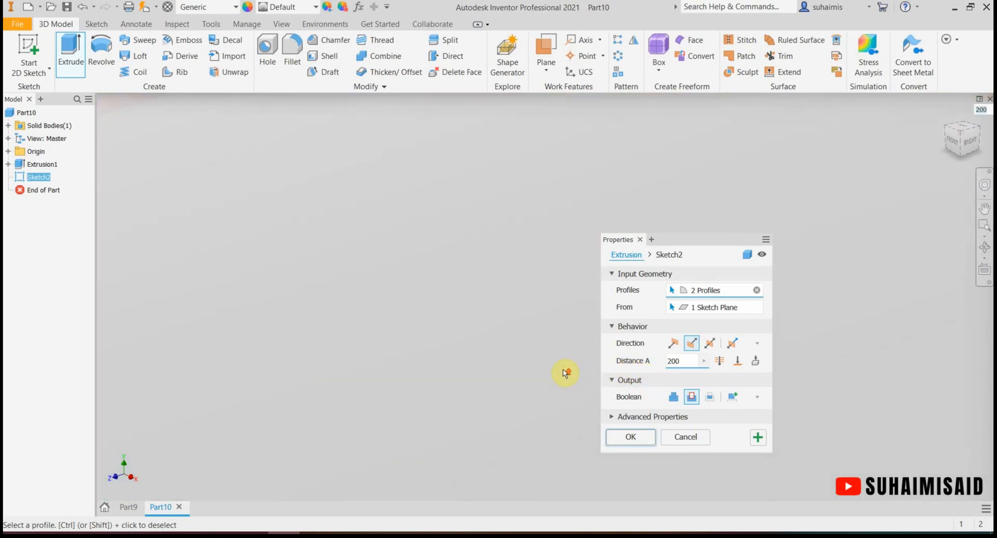
scroll(564, 372, "up", 6)
middle_click_drag(506, 256, 430, 194)
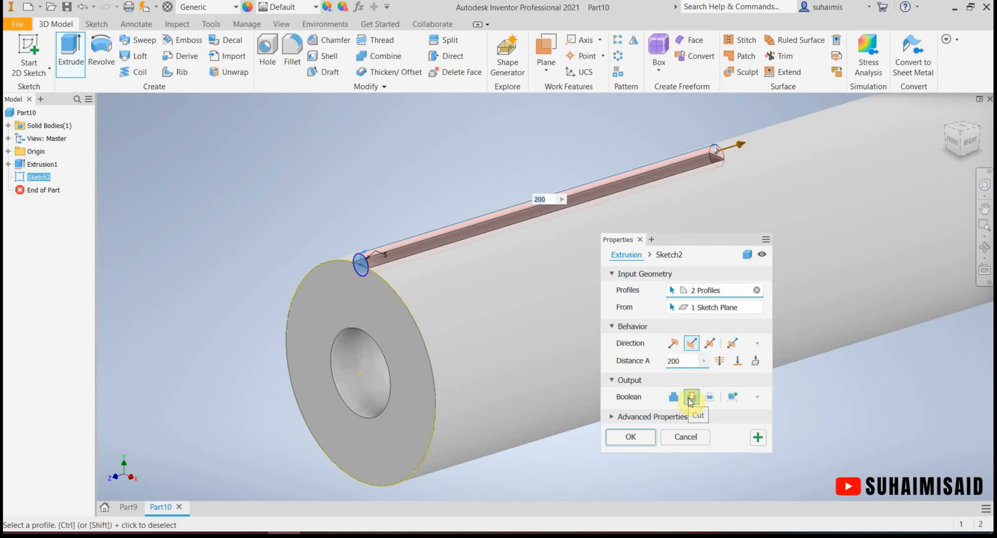
left_click(646, 439)
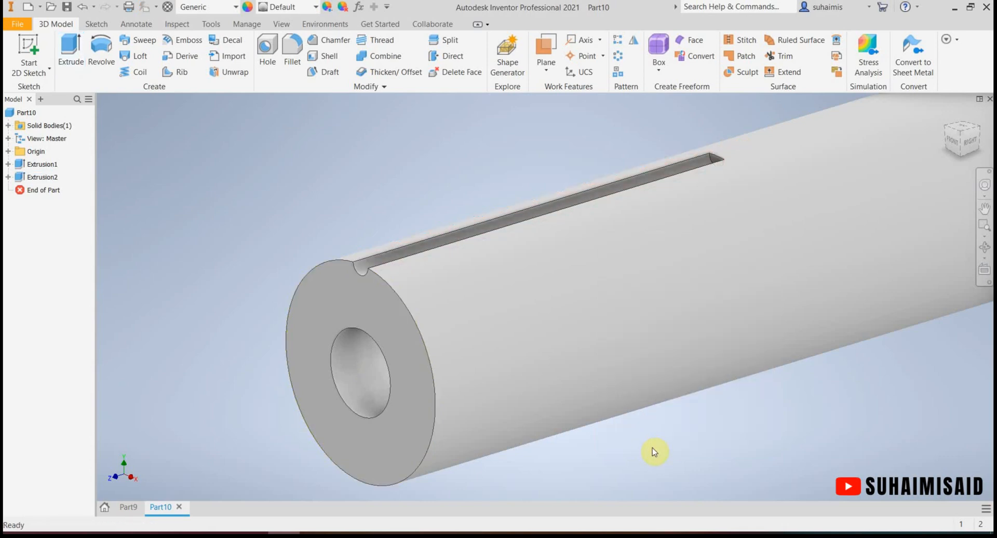
Examine the end view in PATTERN.pdf in Chrome for the number of grooves around the circumference
left_click(284, 535)
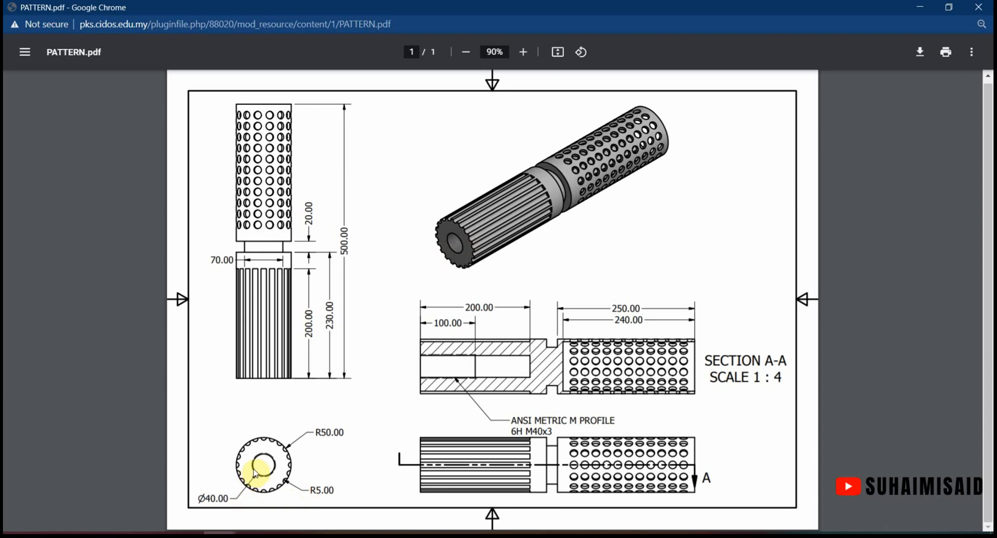
scroll(256, 471, "down", 2, "ctrl")
scroll(259, 470, "up", 6, "ctrl")
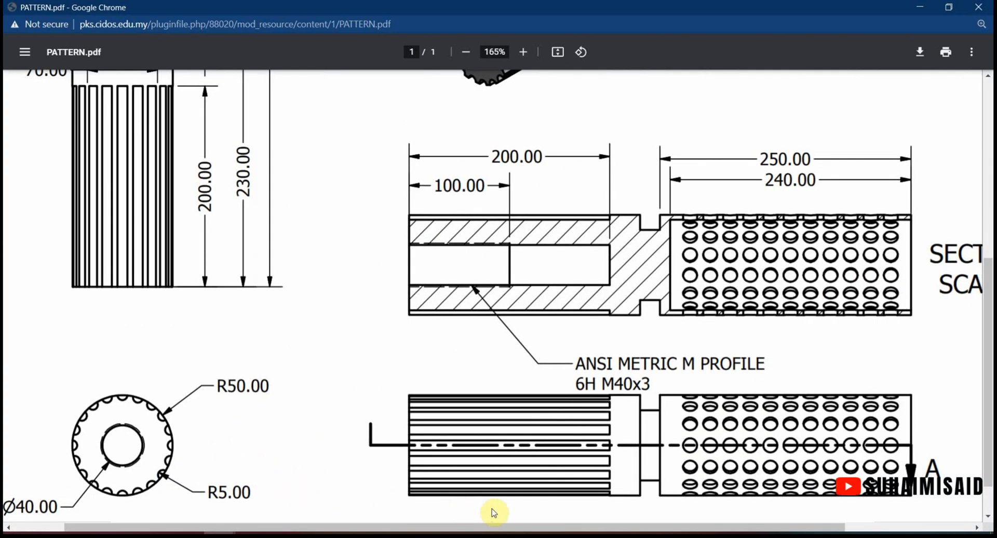
left_click_drag(491, 526, 395, 529)
scroll(267, 473, "up", 2, "ctrl")
scroll(325, 484, "down", 1)
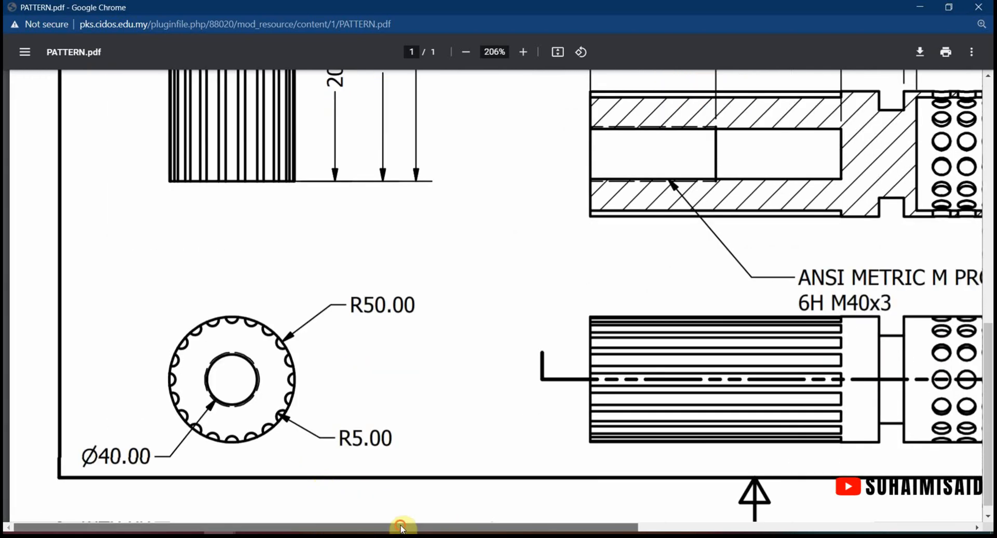
scroll(241, 429, "down", 2, "ctrl")
scroll(242, 427, "up", 3, "ctrl")
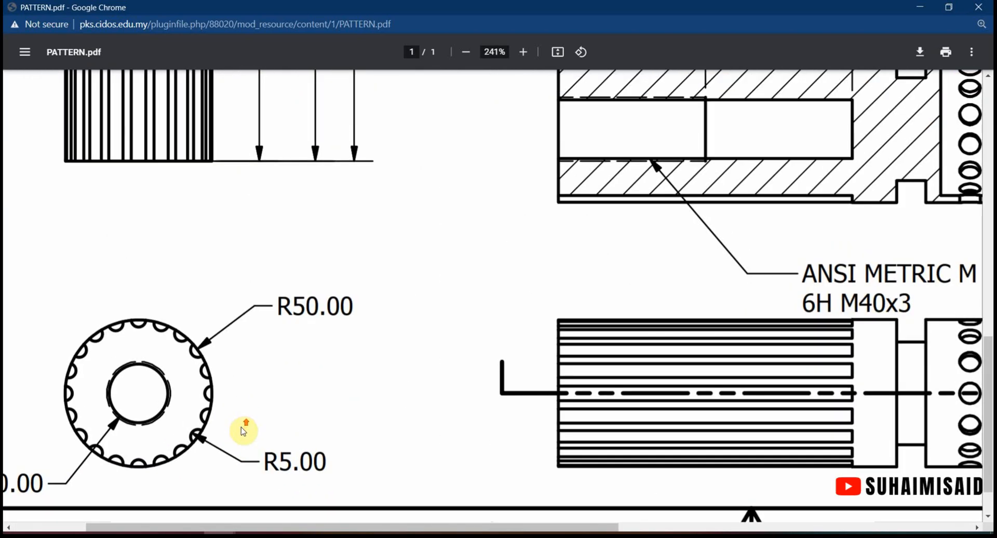
left_click_drag(429, 525, 293, 525)
scroll(333, 411, "down", 1)
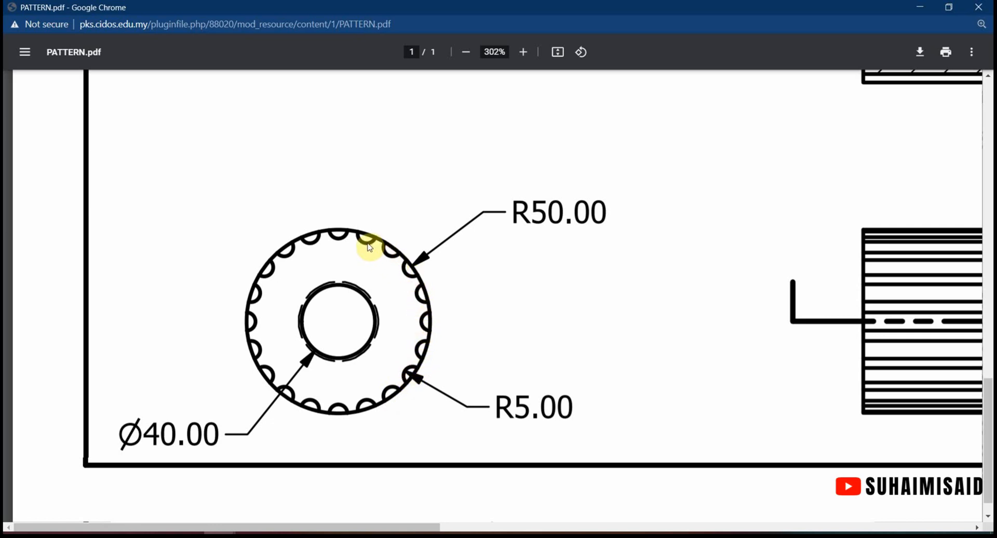
scroll(422, 319, "down", 5, "ctrl")
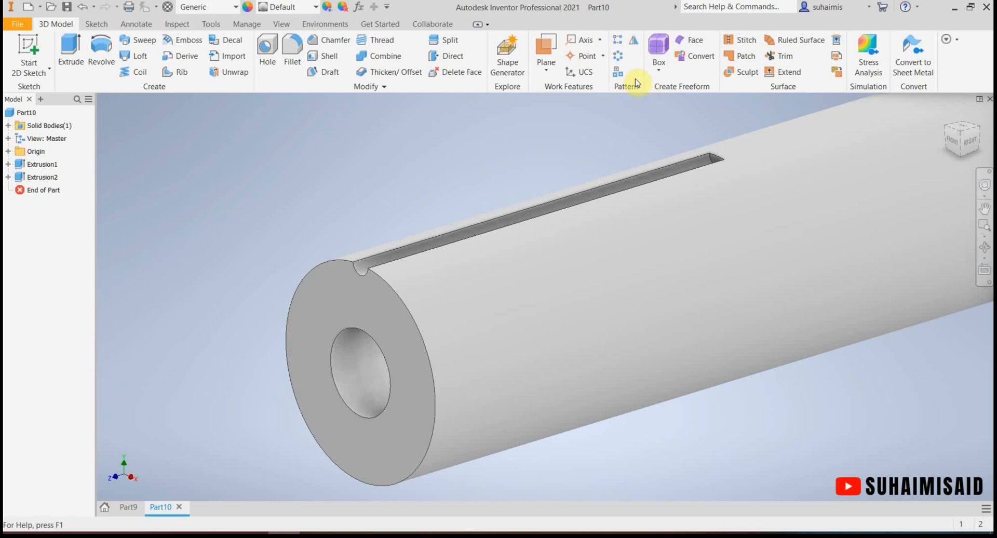
Create a circular pattern of the groove cut around the tube's axis with 20 occurrences over 360 deg
left_click(621, 55)
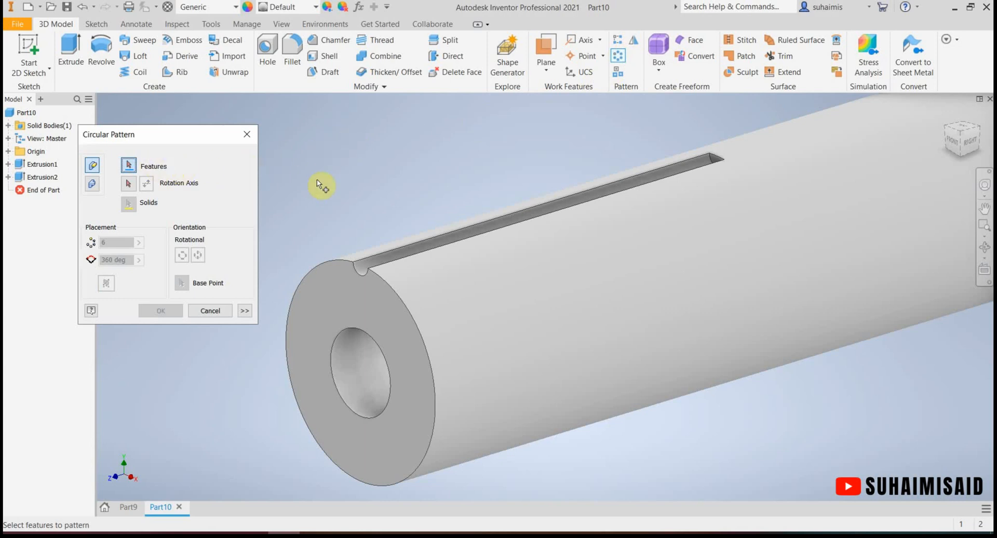
left_click(366, 262)
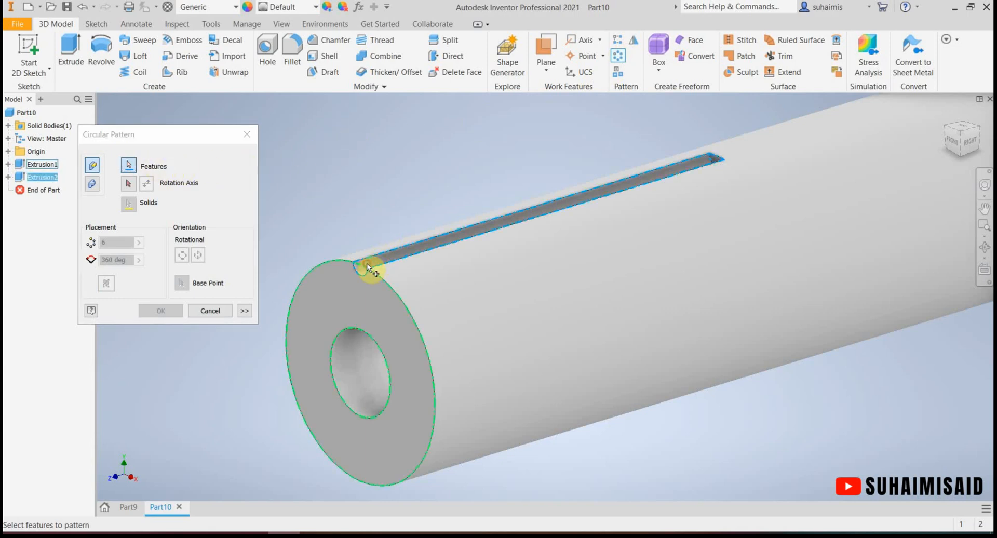
left_click(131, 190)
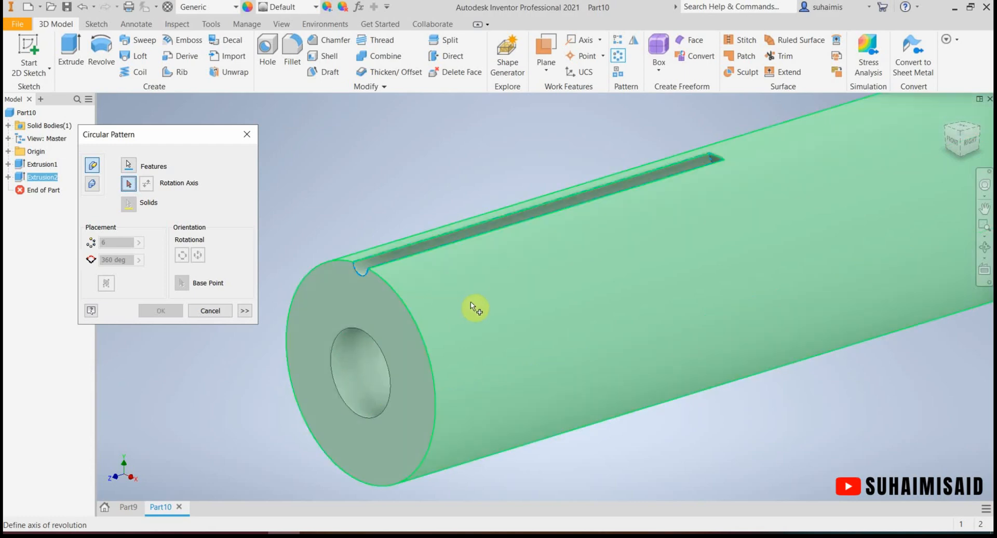
left_click(454, 301)
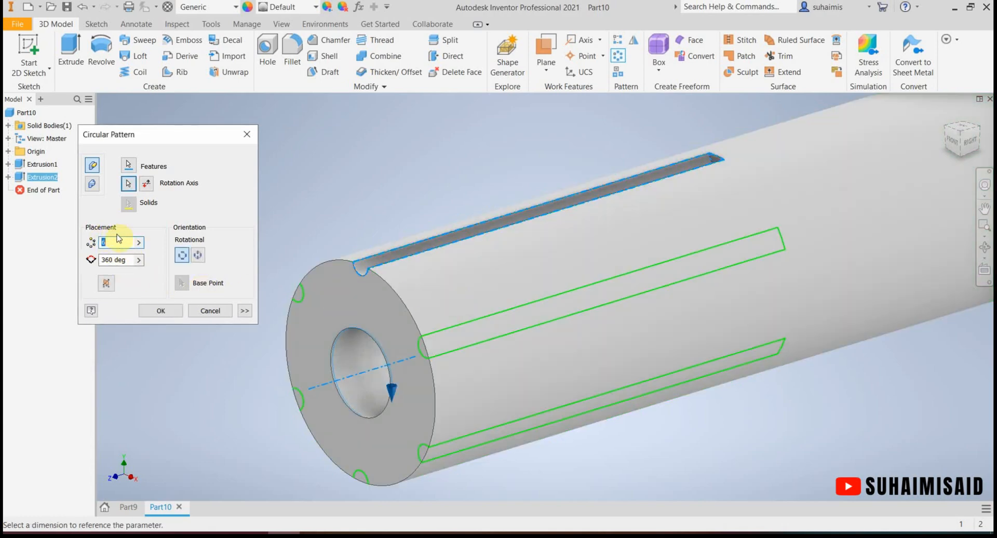
type("3")
type("20")
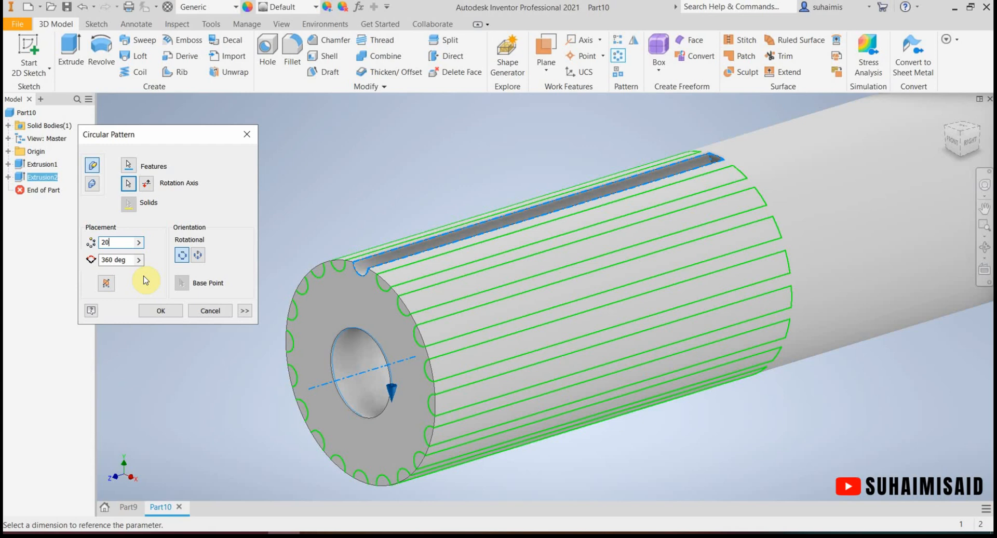
left_click(150, 309)
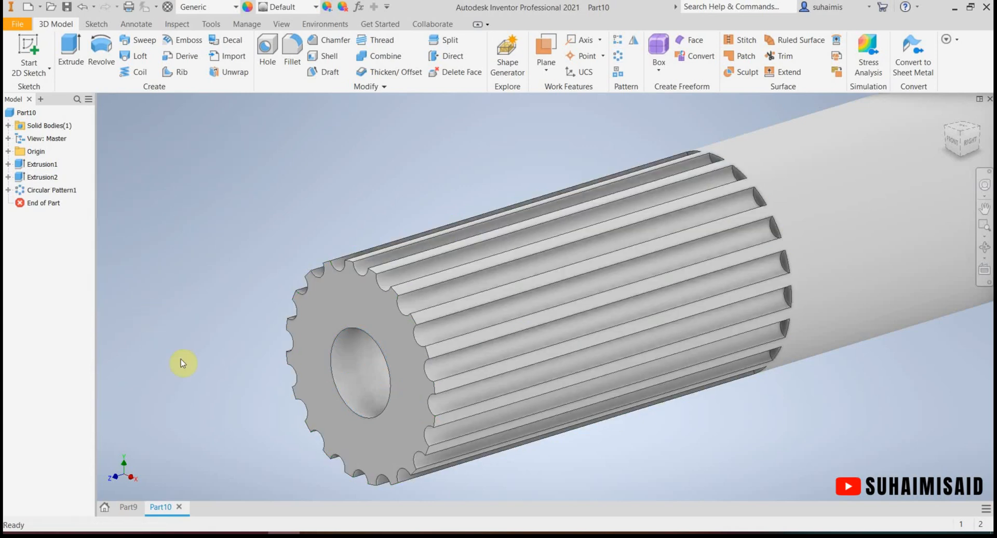
scroll(218, 398, "down", 4)
scroll(218, 400, "up", 5)
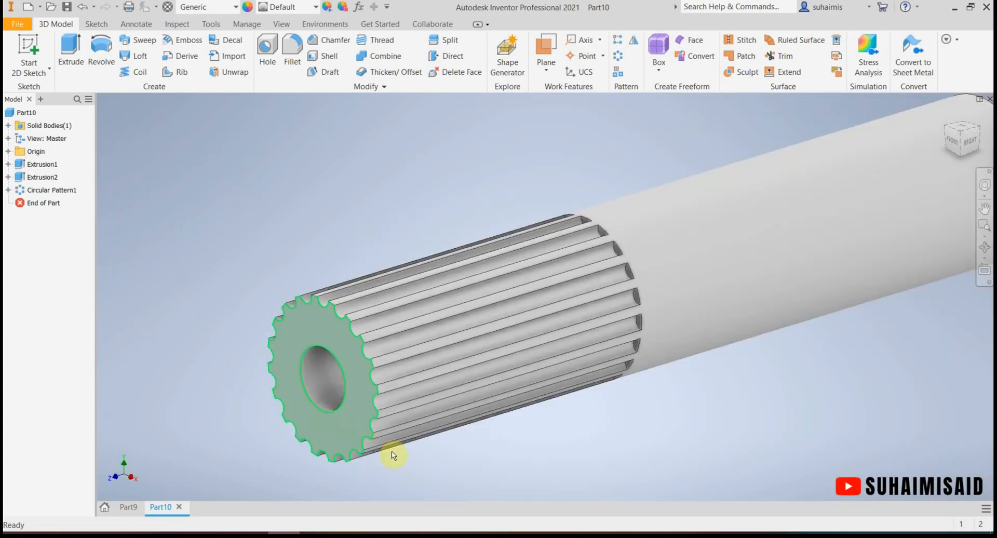
Examine the end view and Section A-A in PATTERN.pdf in Chrome for the bore's thread specification and length
left_click(218, 534)
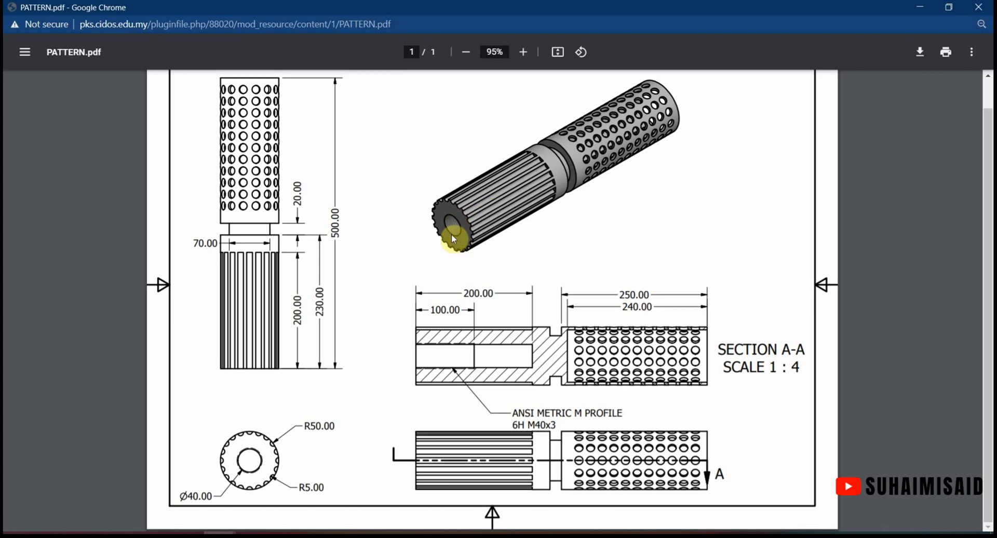
scroll(454, 225, "down", 3, "ctrl")
scroll(338, 329, "up", 5, "ctrl")
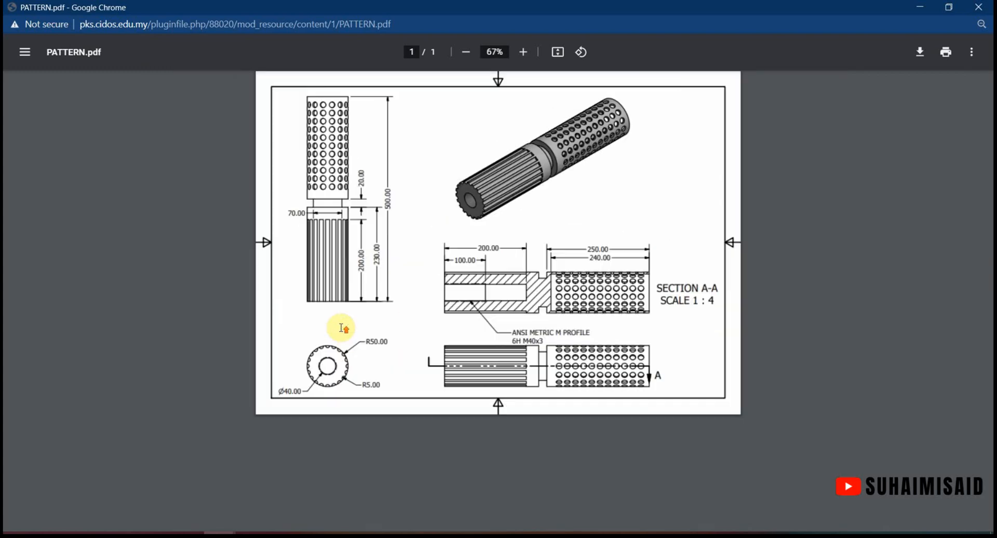
scroll(143, 431, "up", 3, "ctrl")
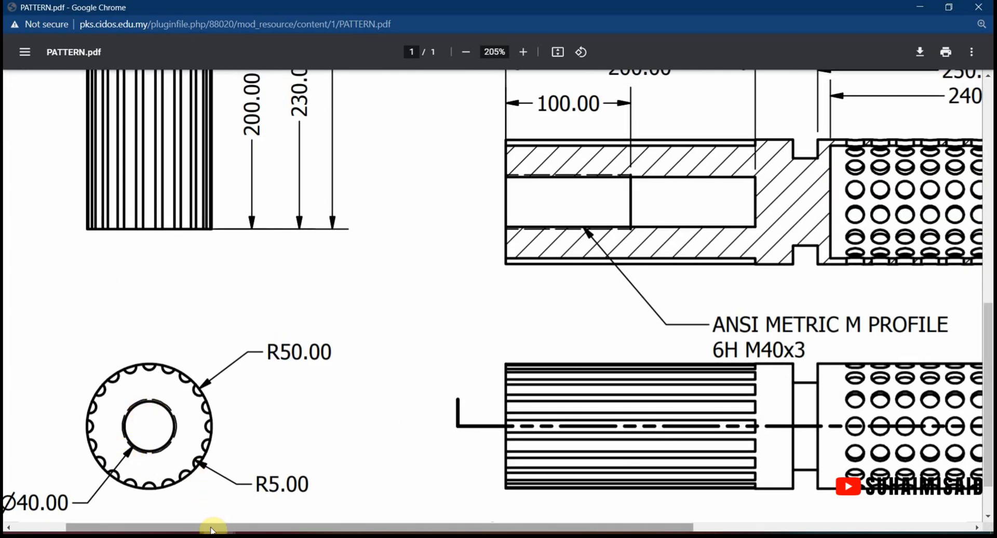
left_click_drag(211, 527, 171, 527)
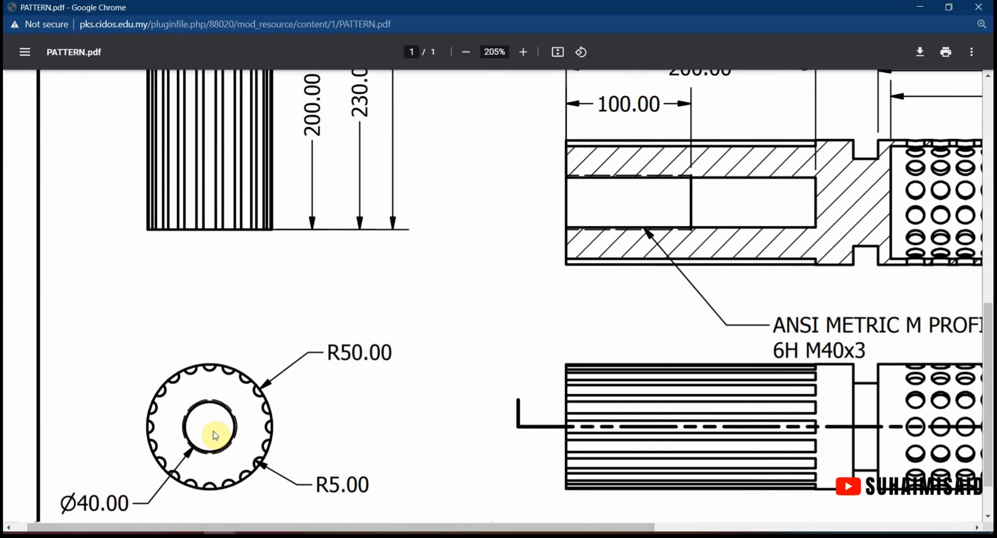
scroll(215, 435, "up", 1, "ctrl")
scroll(215, 435, "down", 1)
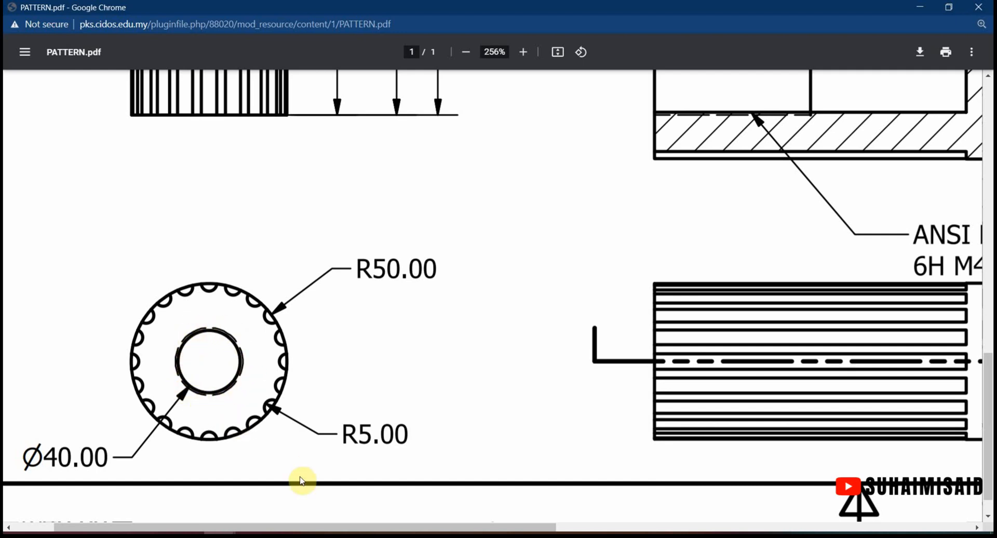
left_click_drag(333, 528, 448, 522)
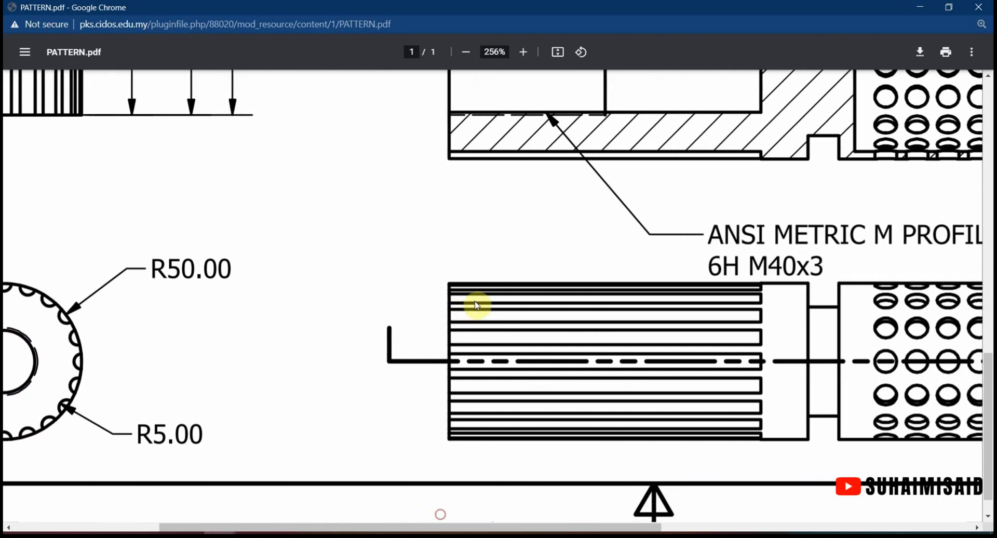
scroll(485, 307, "up", 4)
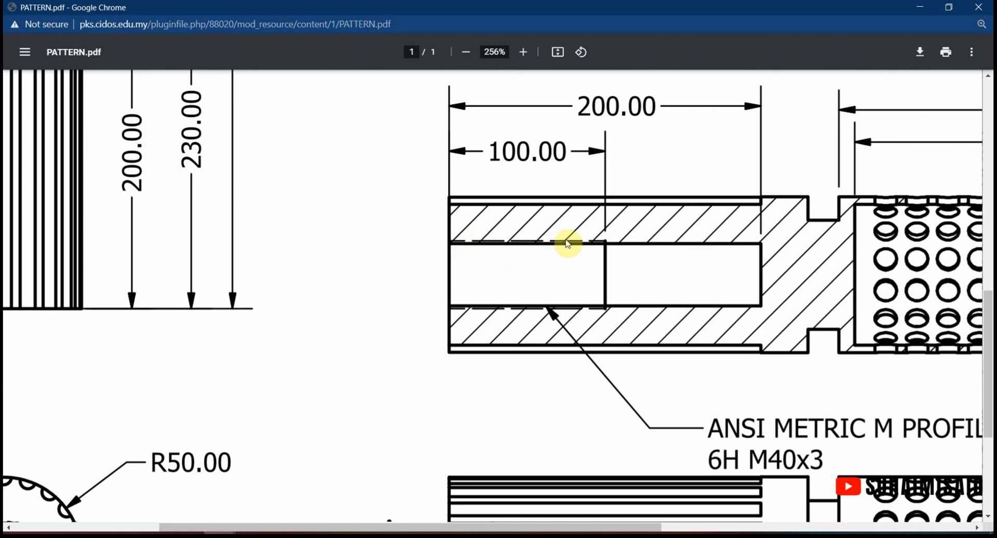
scroll(579, 294, "up", 5)
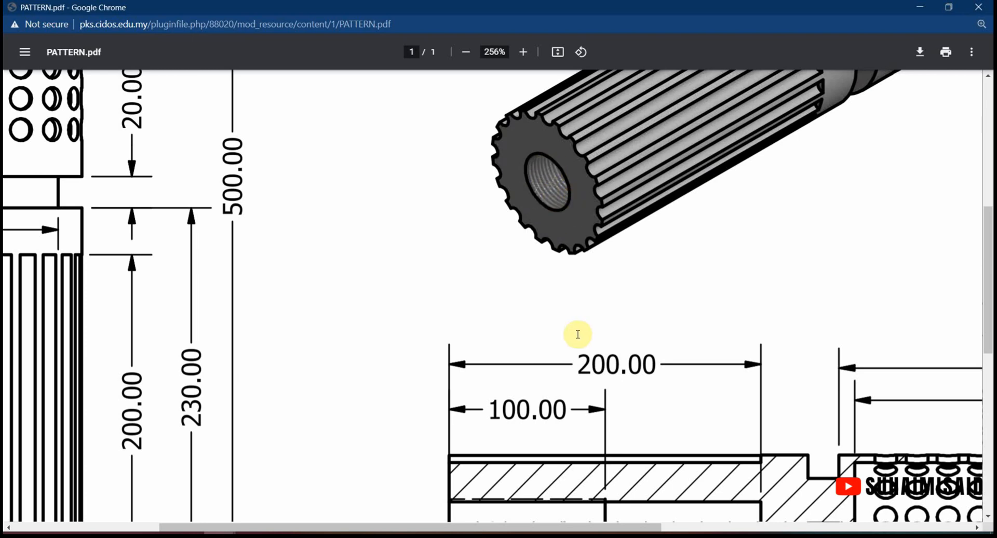
scroll(574, 363, "down", 5)
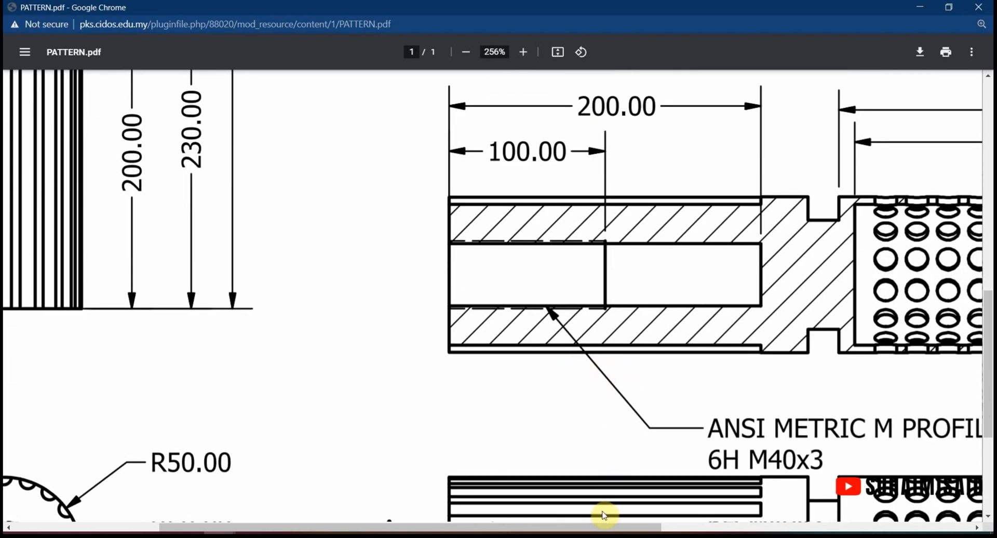
left_click_drag(600, 529, 676, 525)
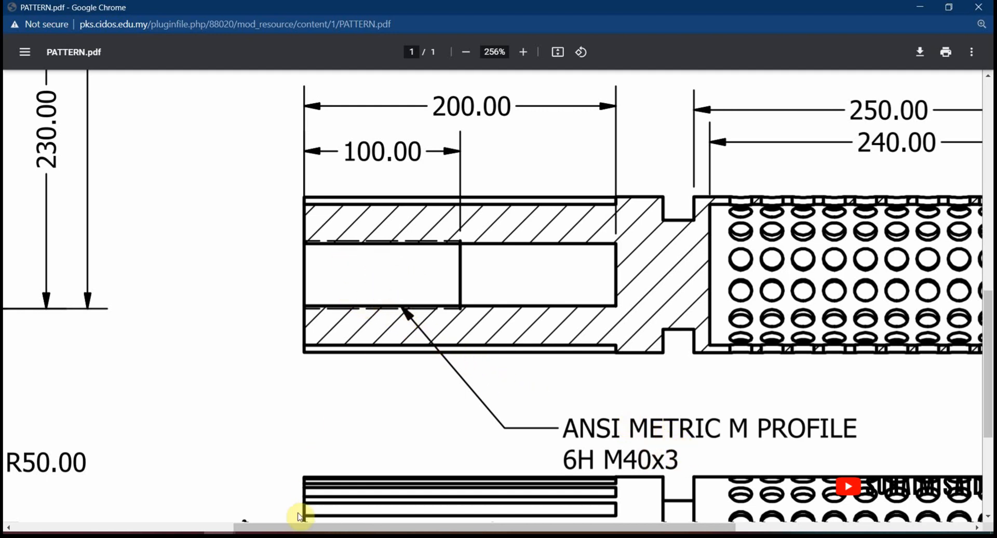
Switch to Inventor and start a thread on the cylindrical face of the central bore
left_click(285, 533)
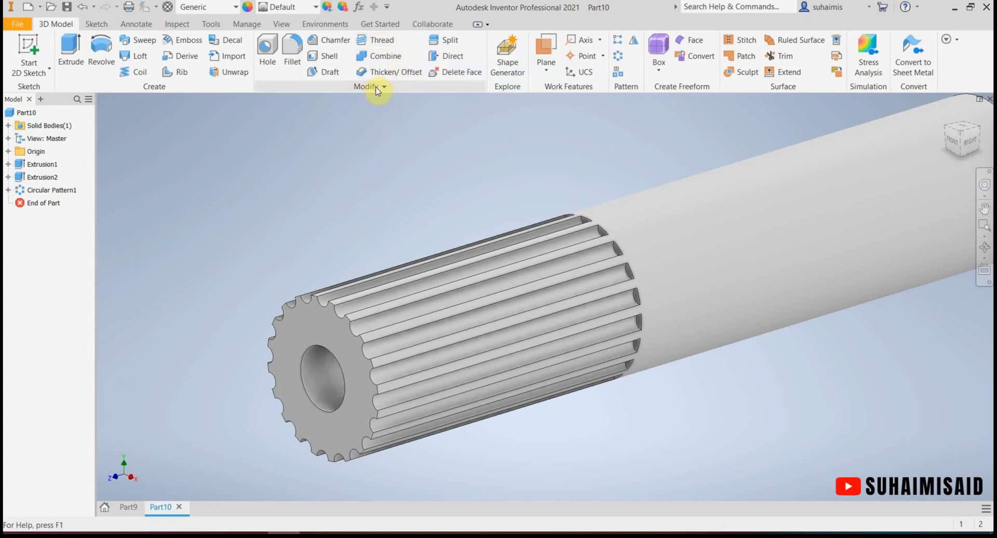
left_click(382, 41)
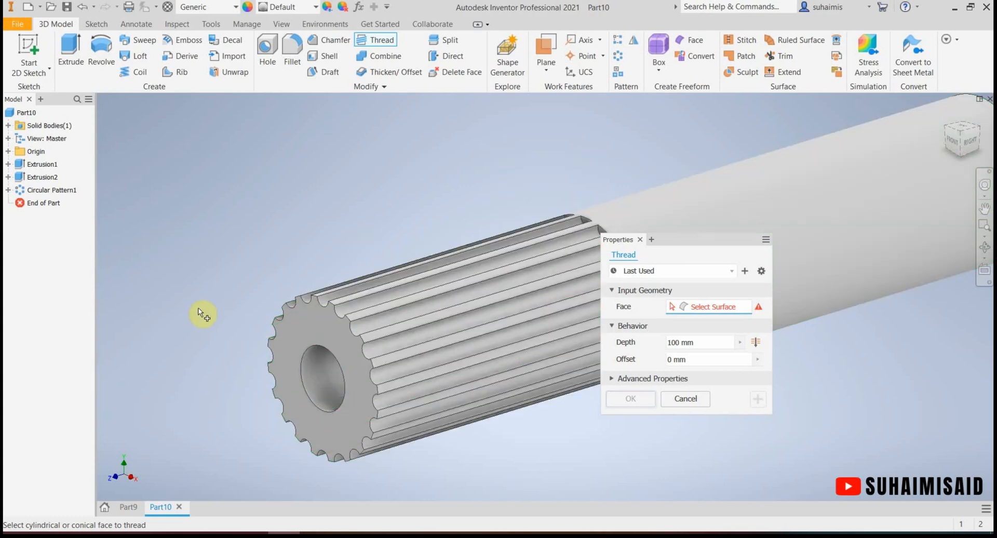
left_click(319, 393)
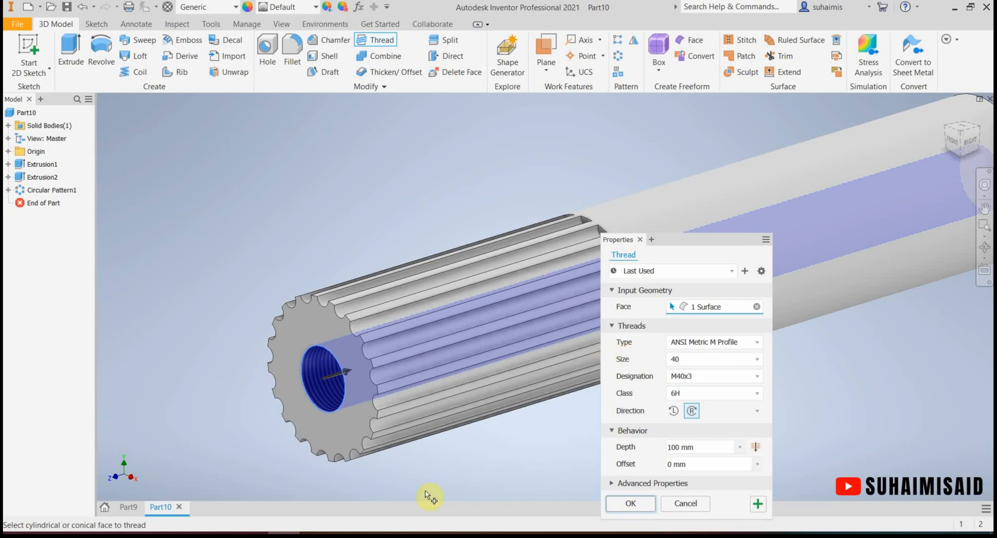
Compare the thread type, size, designation and class with the thread note in PATTERN.pdf in Chrome
left_click(251, 536)
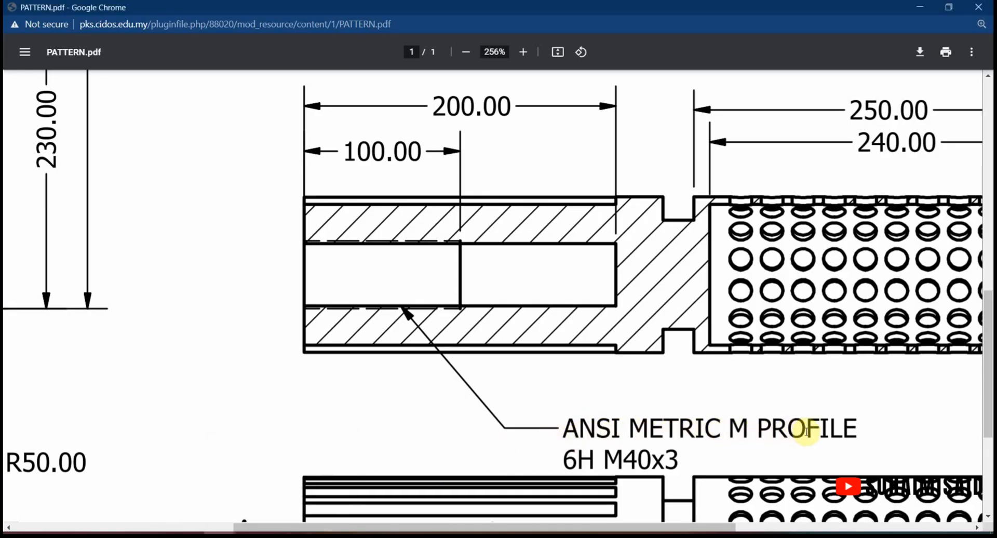
left_click(305, 532)
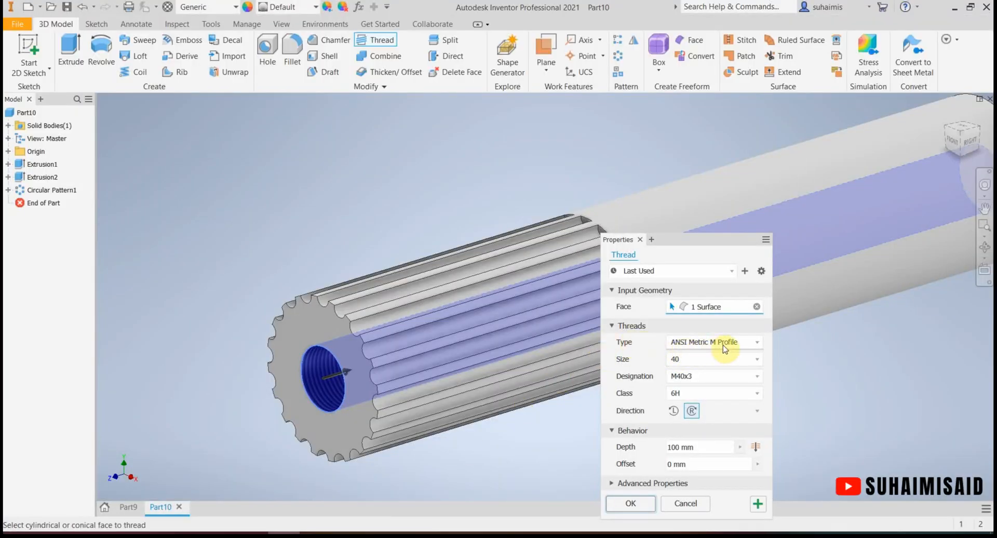
left_click(220, 533)
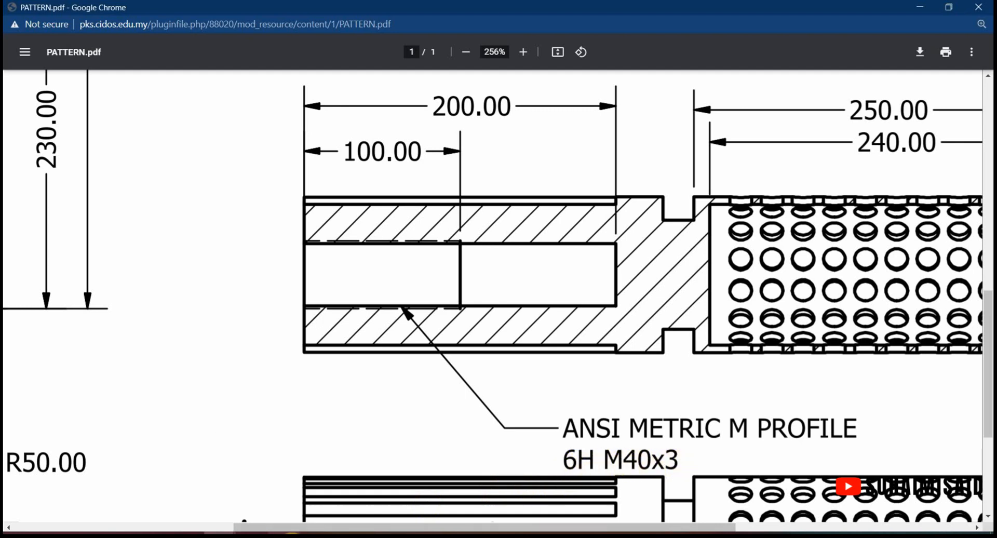
left_click(291, 535)
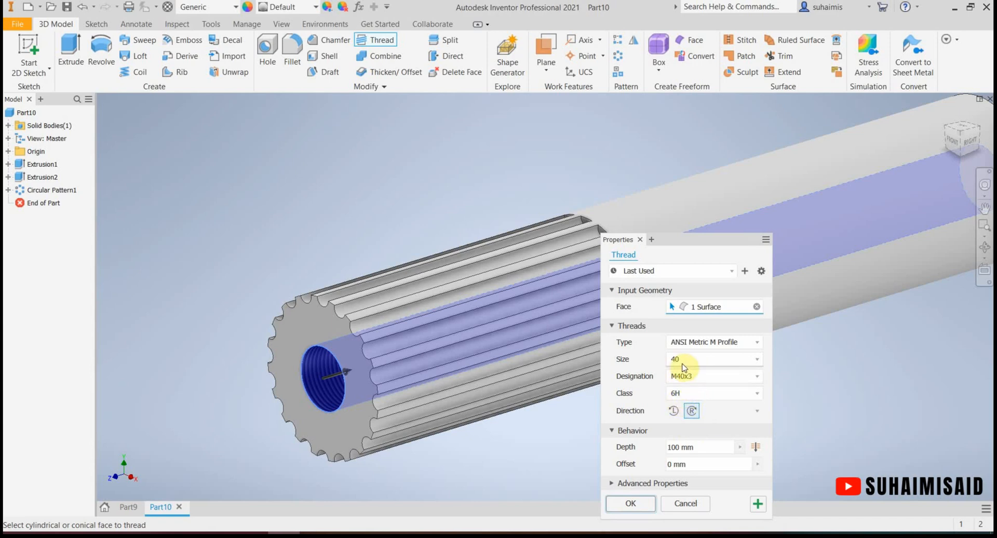
Try size 36 for the bore thread and return the size to 40
left_click(751, 359)
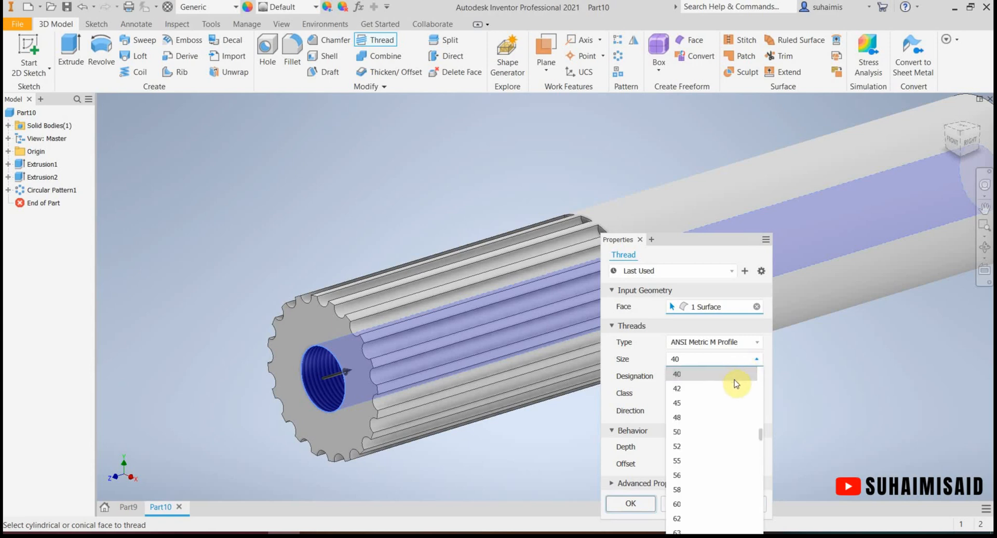
scroll(724, 390, "up", 1)
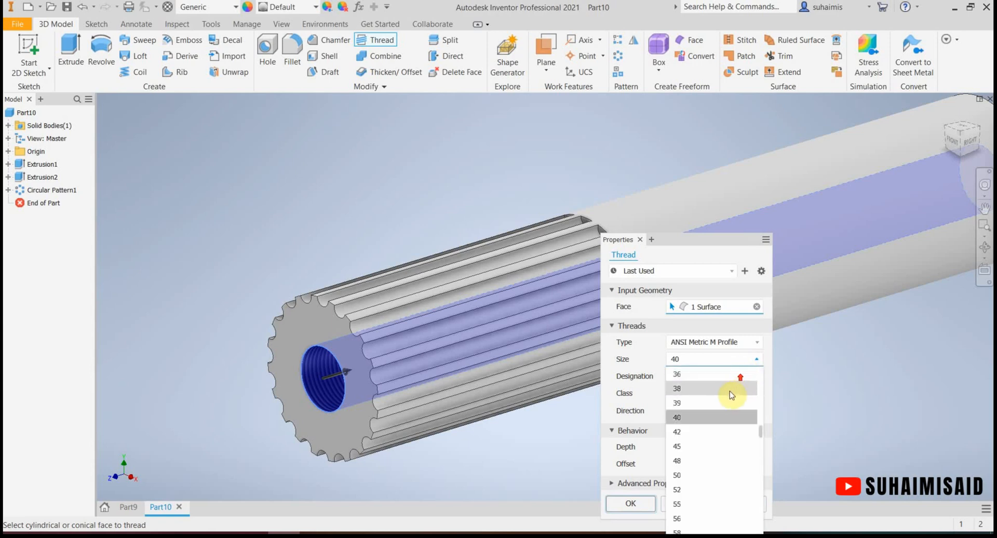
left_click(695, 374)
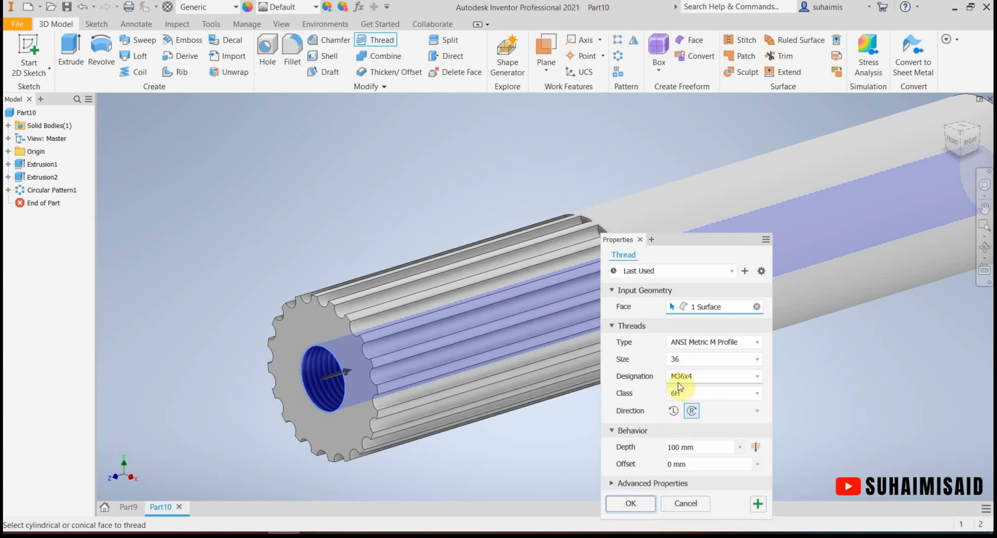
left_click(703, 361)
left_click(689, 417)
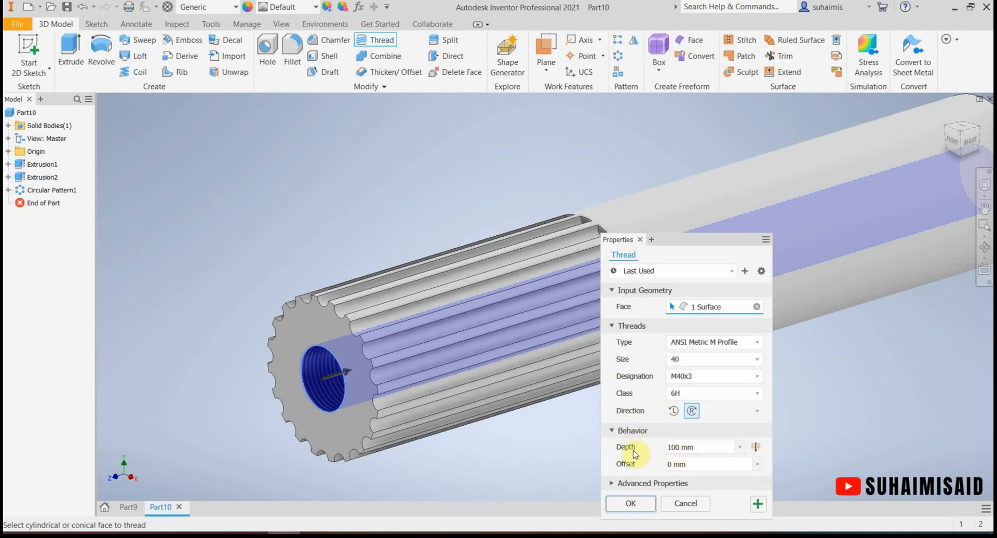
Check the thread length in PATTERN.pdf in Chrome and open the thread depth value in Inventor
left_click(284, 536)
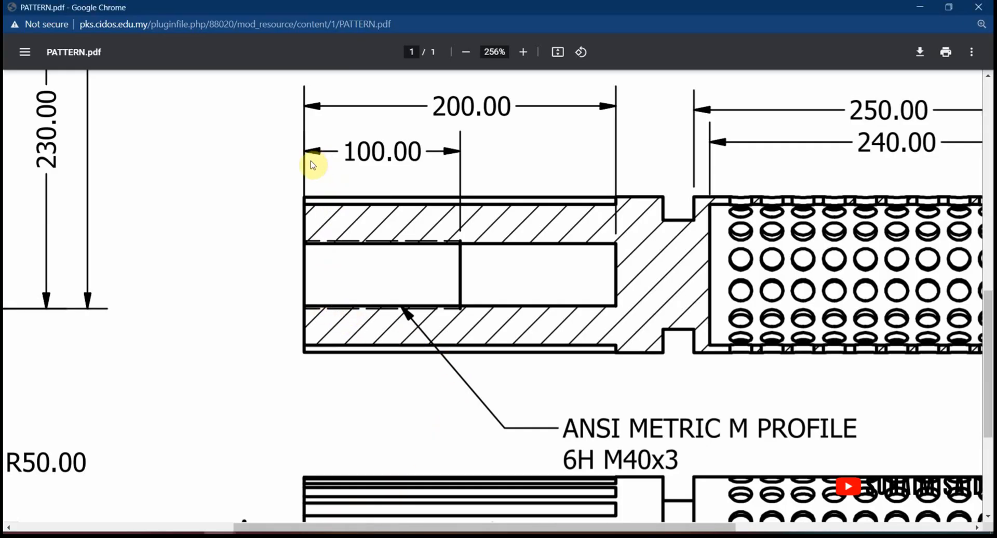
left_click(284, 535)
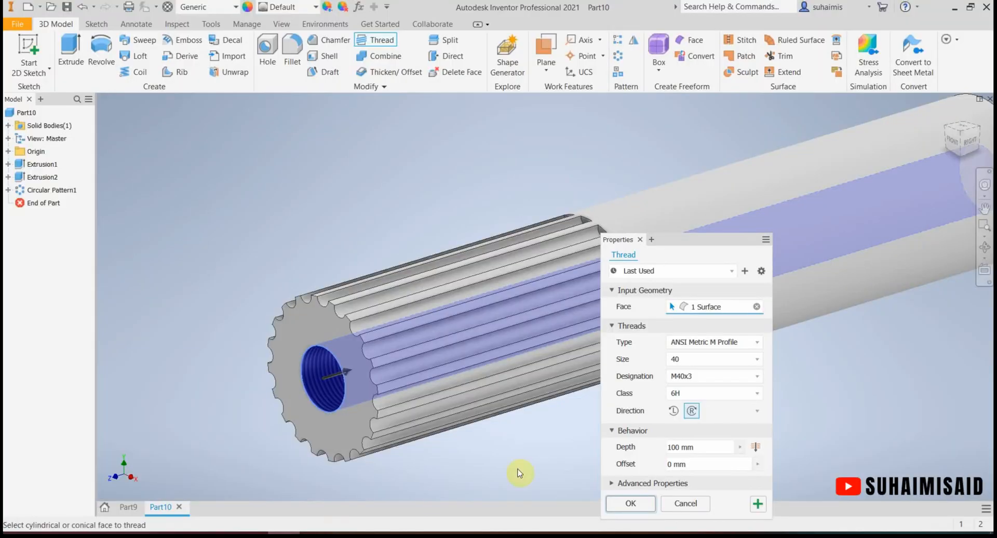
left_click(669, 447)
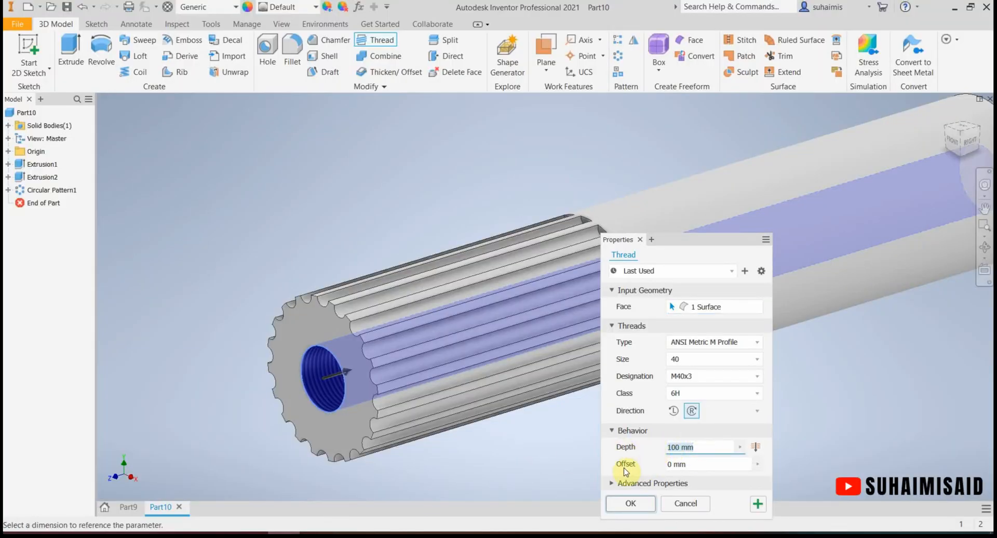
Try a 10 mm offset for the bore thread and set the offset back to 0
left_click(672, 464)
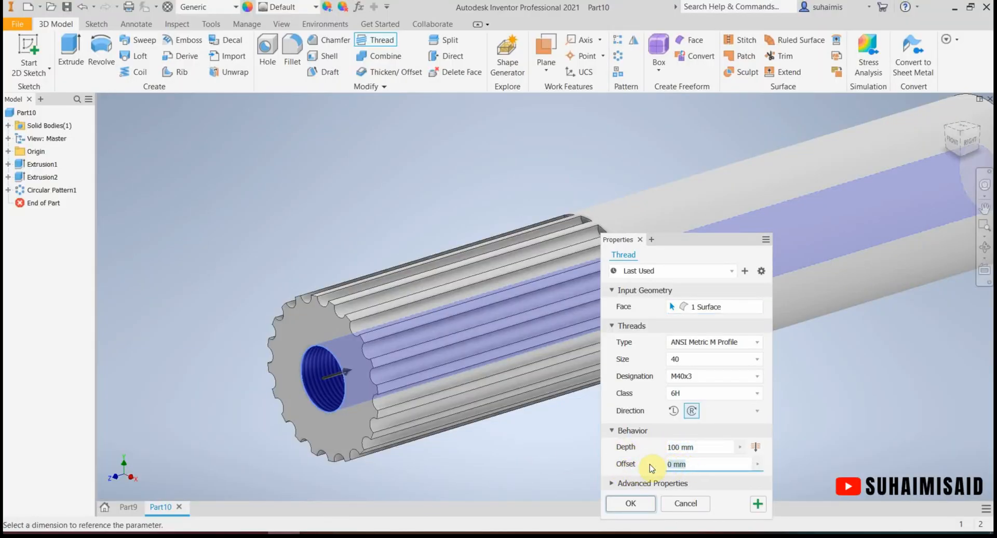
double_click(668, 464)
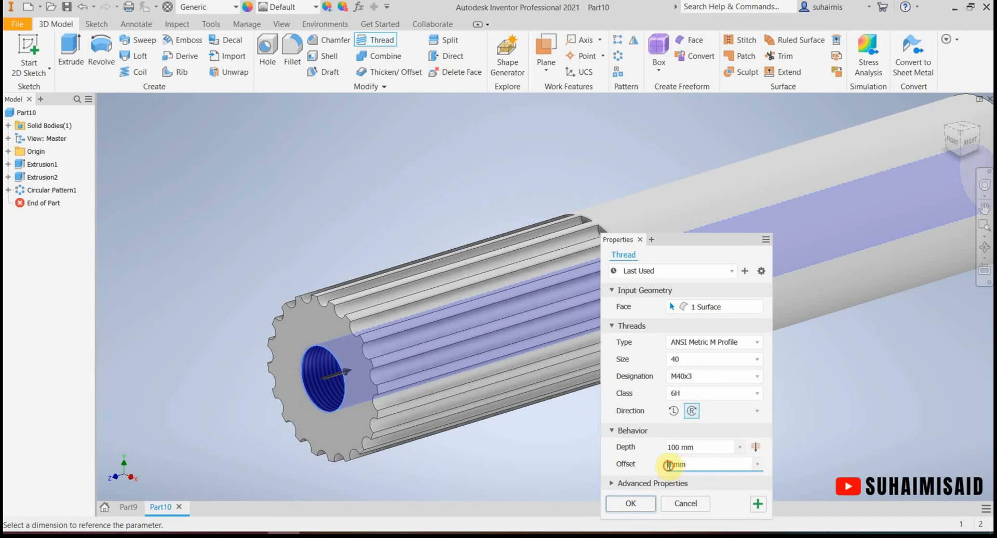
type("10")
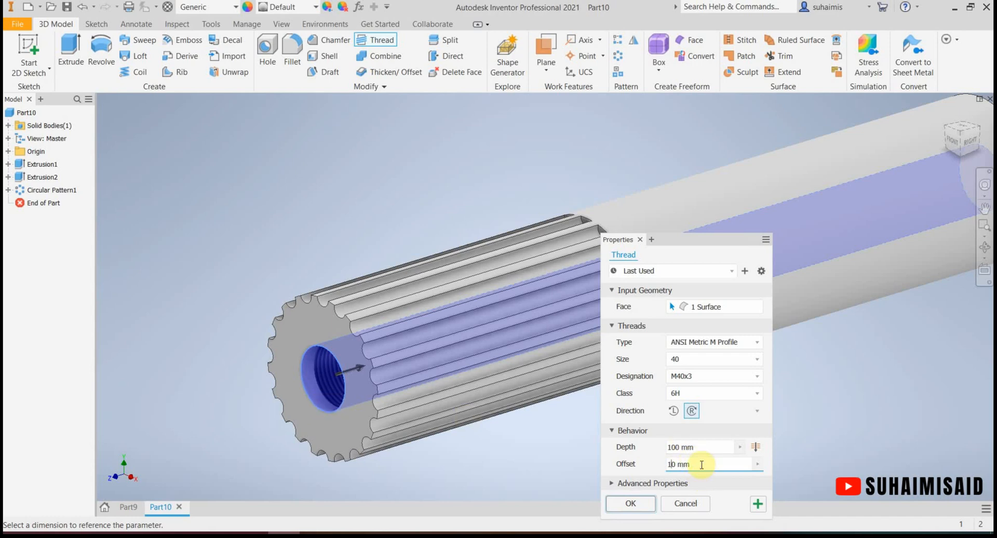
type("0")
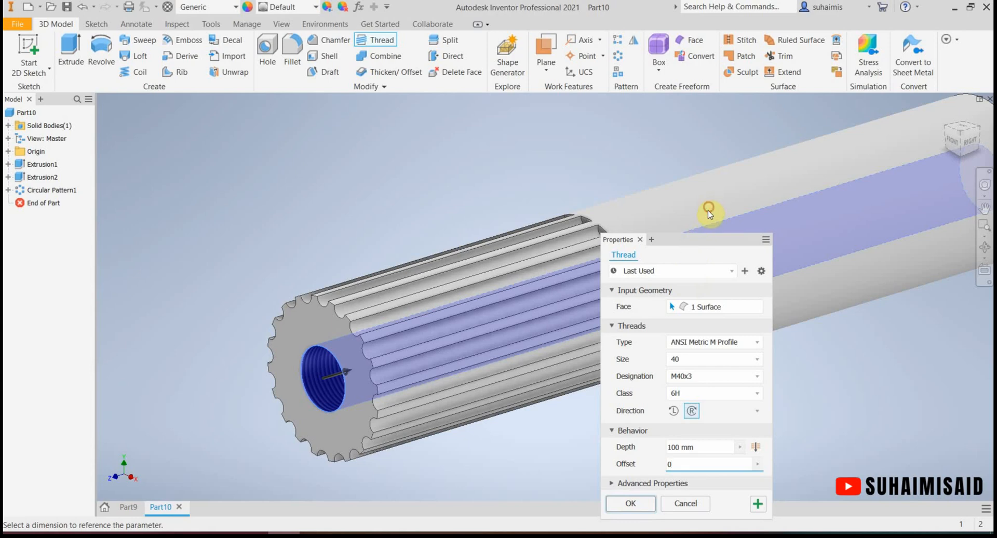
Apply the 100 mm deep M40x3 6H thread to the bore and inspect it at the grooved end
left_click_drag(696, 242, 727, 187)
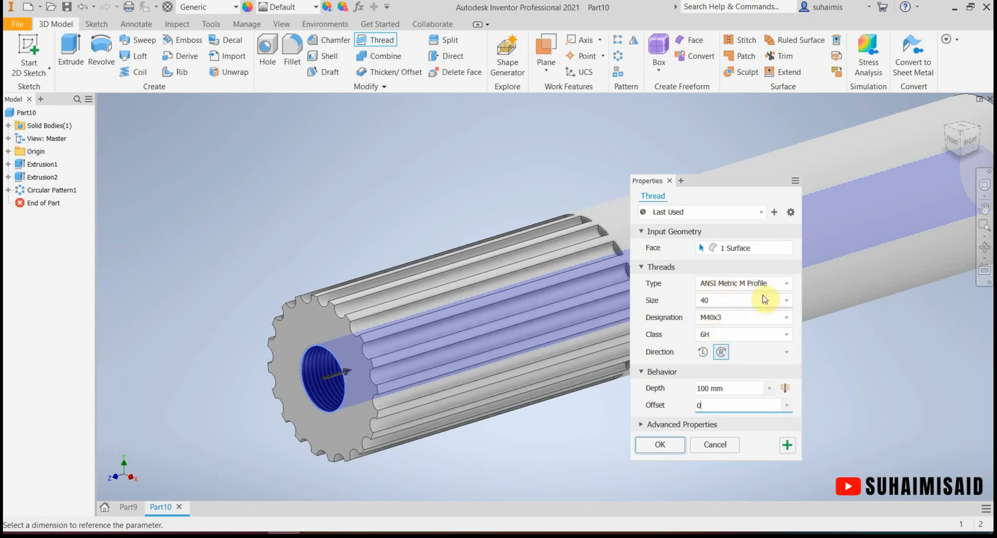
left_click(660, 445)
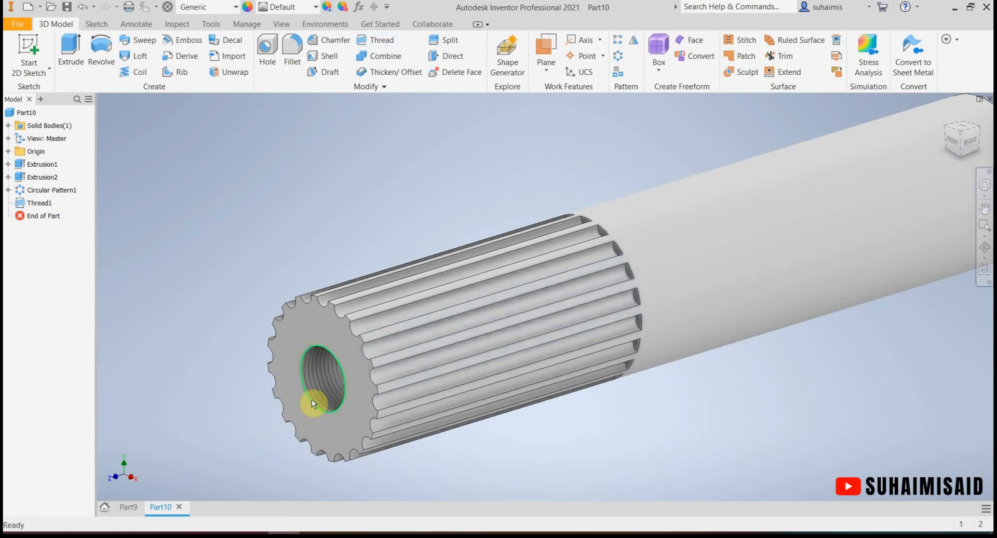
left_click(984, 247)
left_click_drag(432, 391, 573, 356)
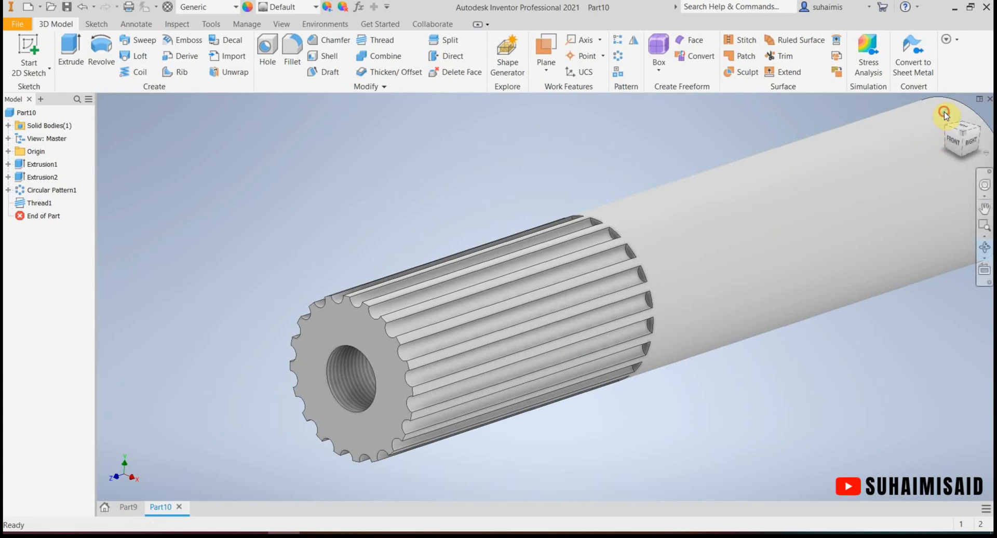
left_click(945, 112)
right_click(423, 206)
left_click(444, 208)
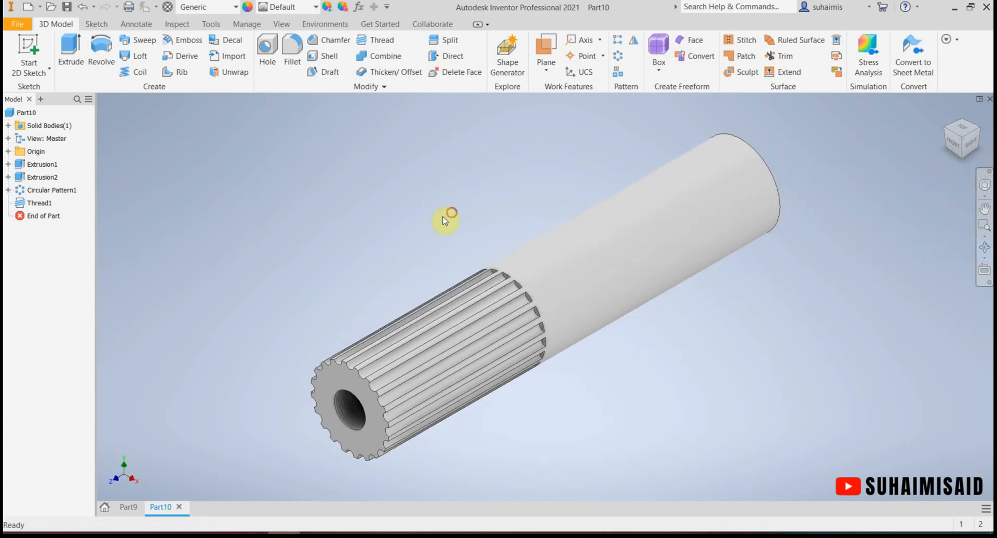
Check the neck groove's position, width and diameter in PATTERN.pdf in Chrome and return to Inventor
left_click(220, 536)
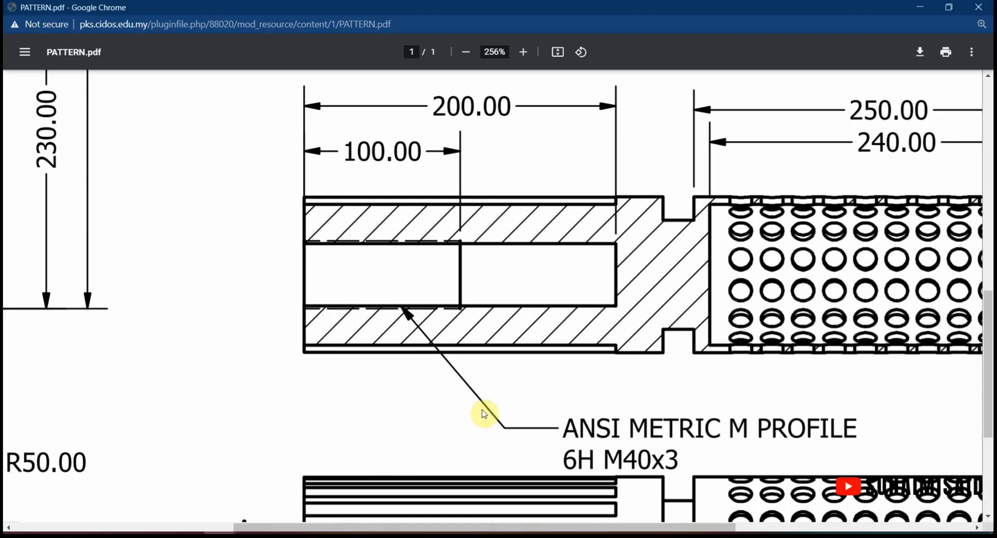
scroll(523, 380, "down", 5, "ctrl")
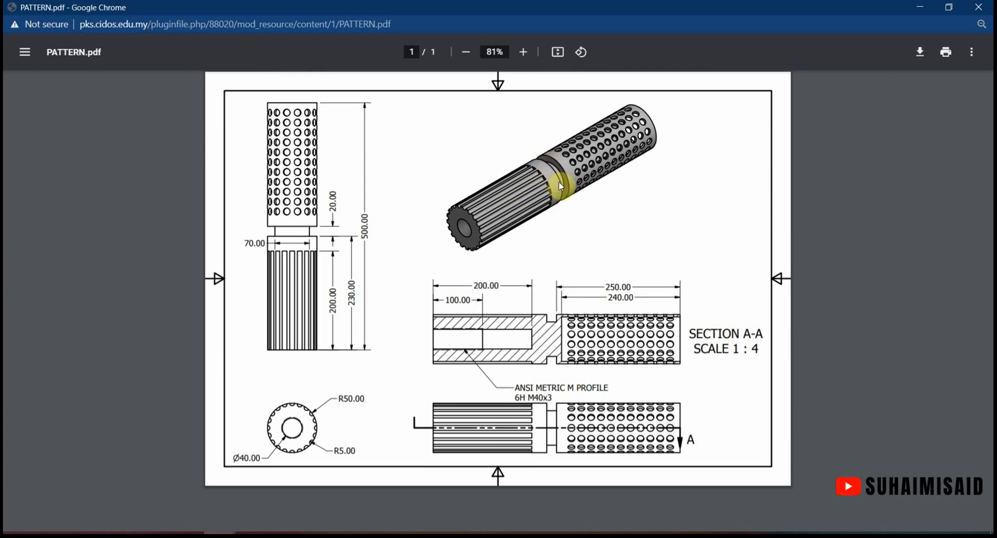
scroll(560, 185, "up", 2, "ctrl")
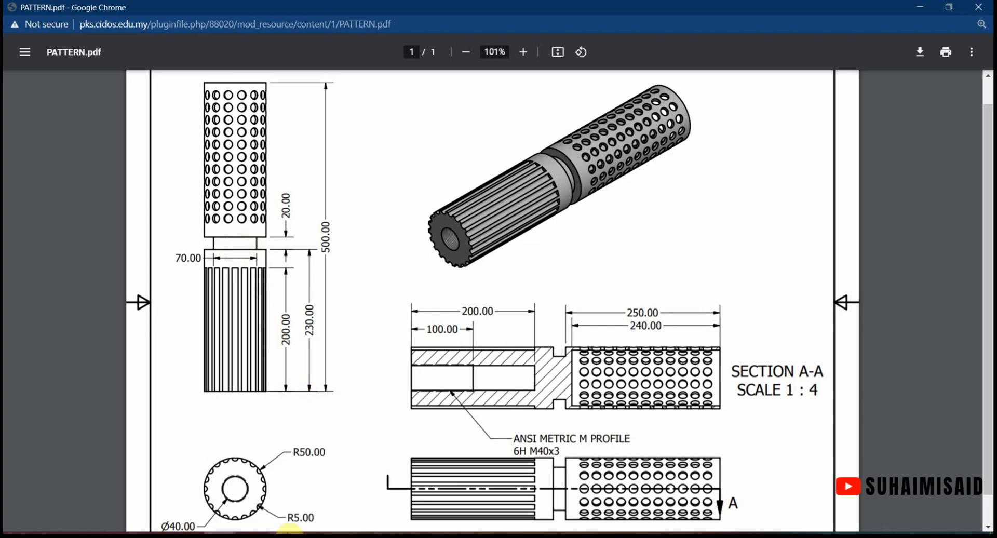
left_click(286, 537)
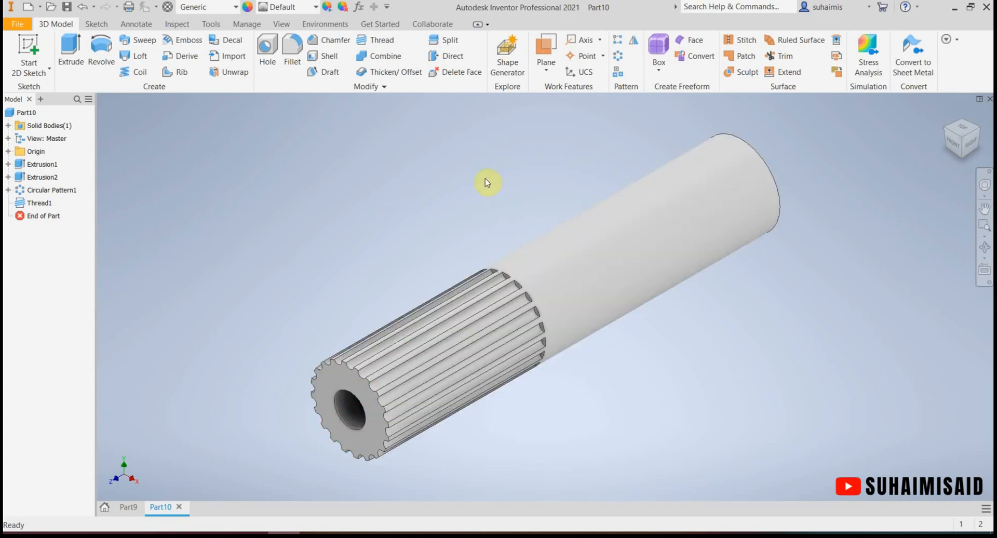
Create a work plane offset -230 mm from the grooved end face of the cylinder
left_click(544, 72)
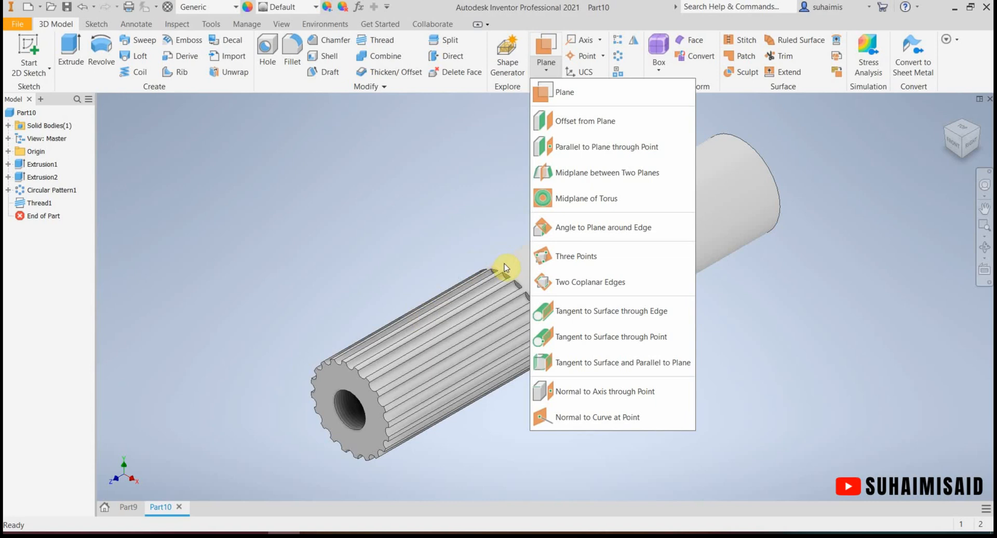
left_click(564, 125)
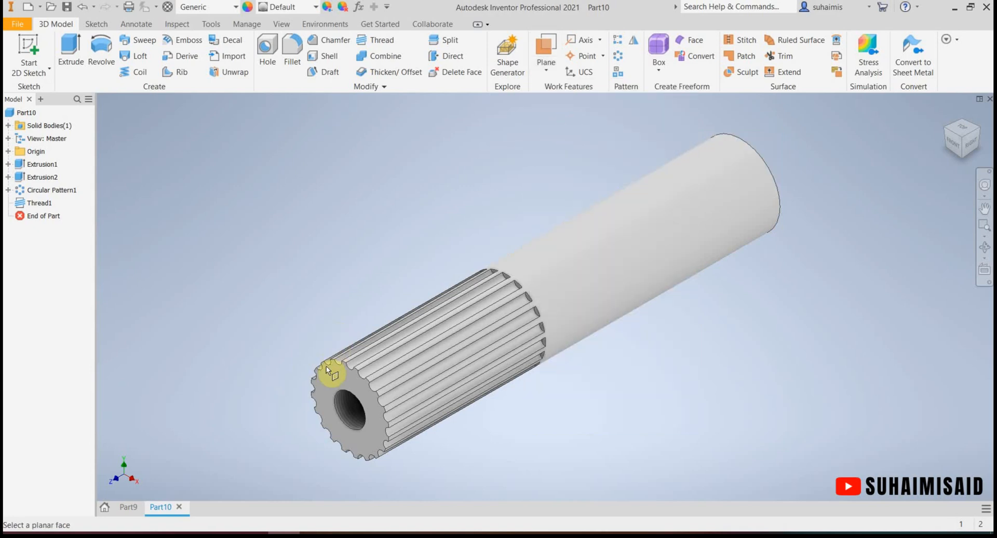
left_click(332, 388)
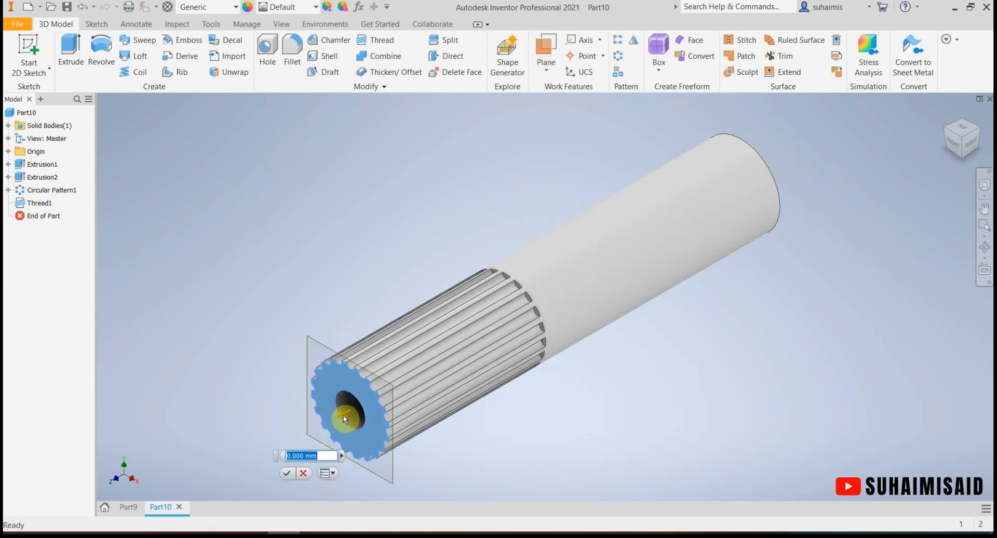
left_click_drag(345, 419, 554, 317)
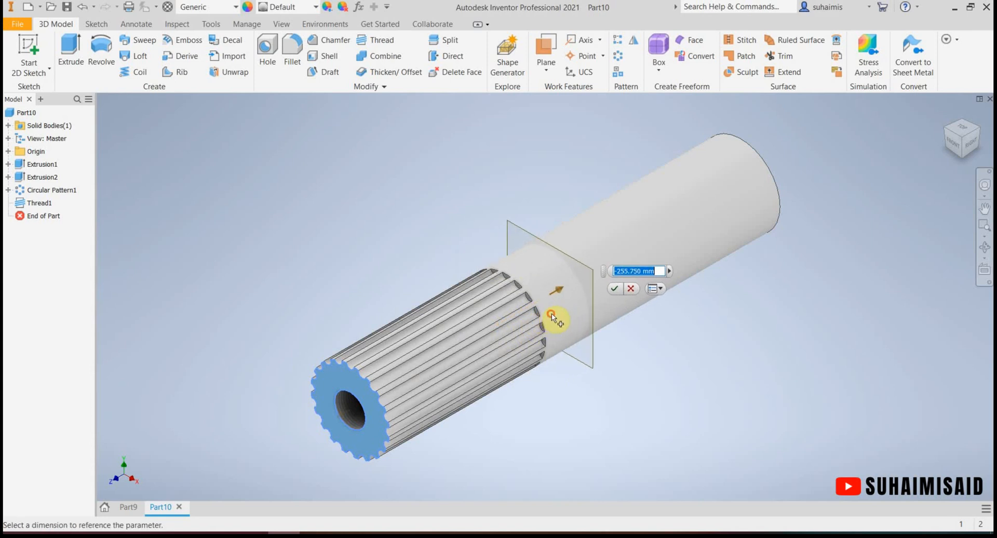
left_click(618, 271)
type("-2")
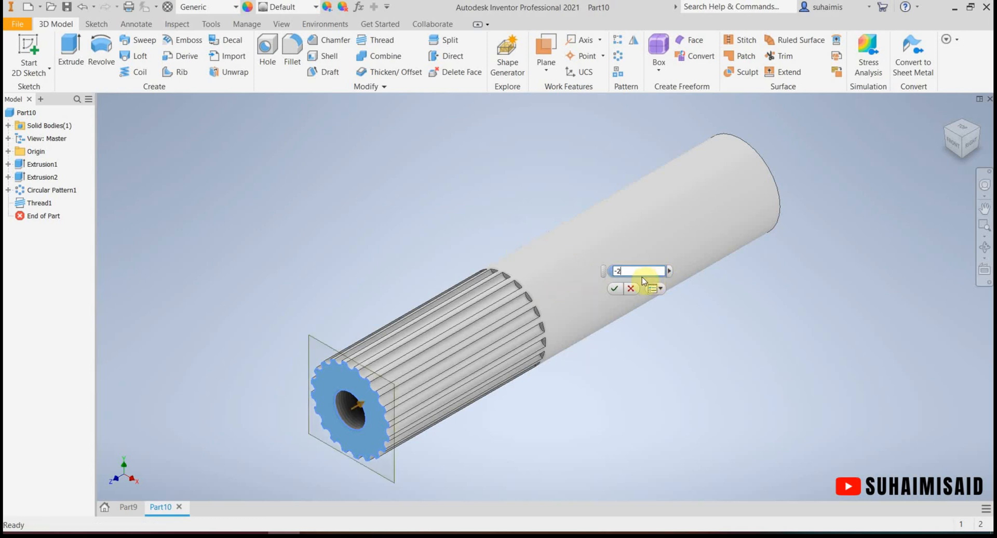
type("30")
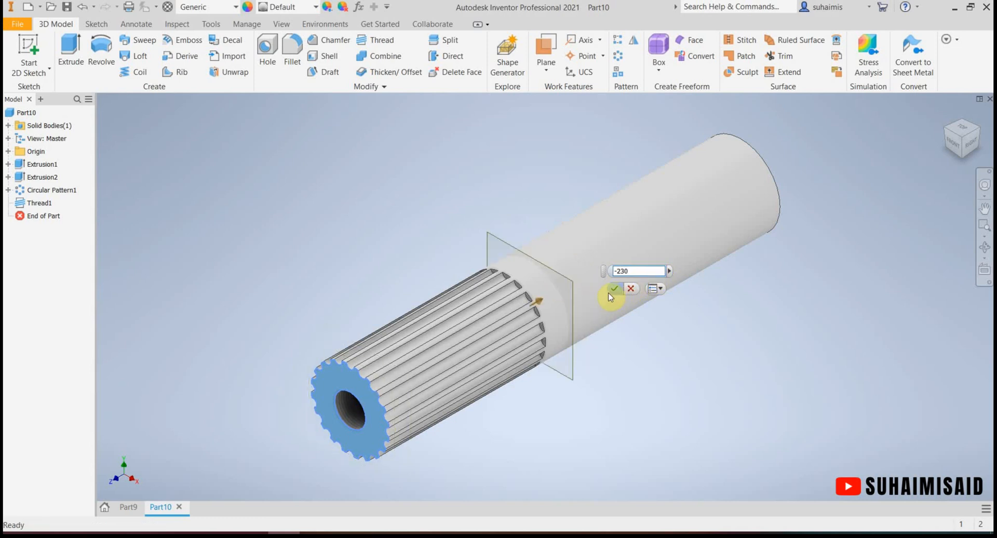
left_click(611, 290)
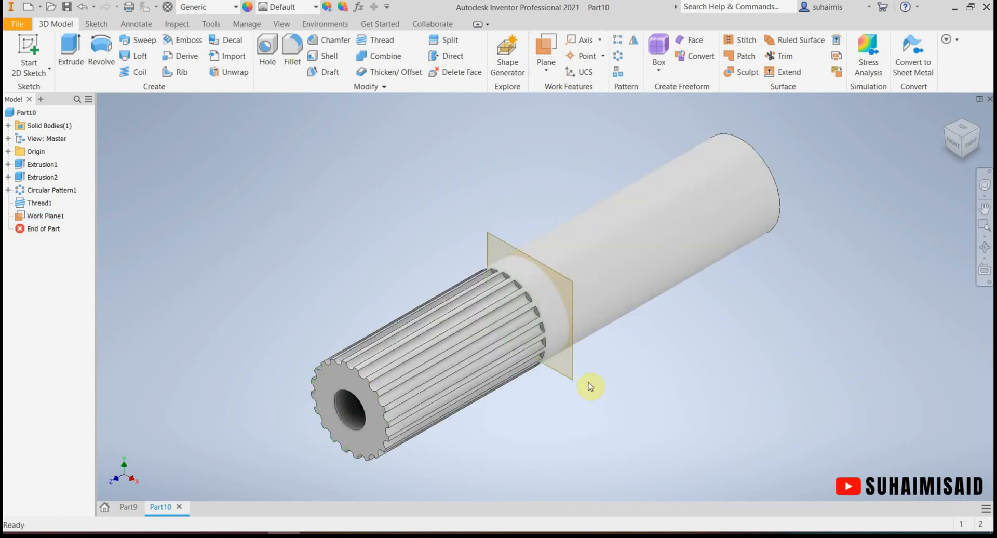
left_click(545, 68)
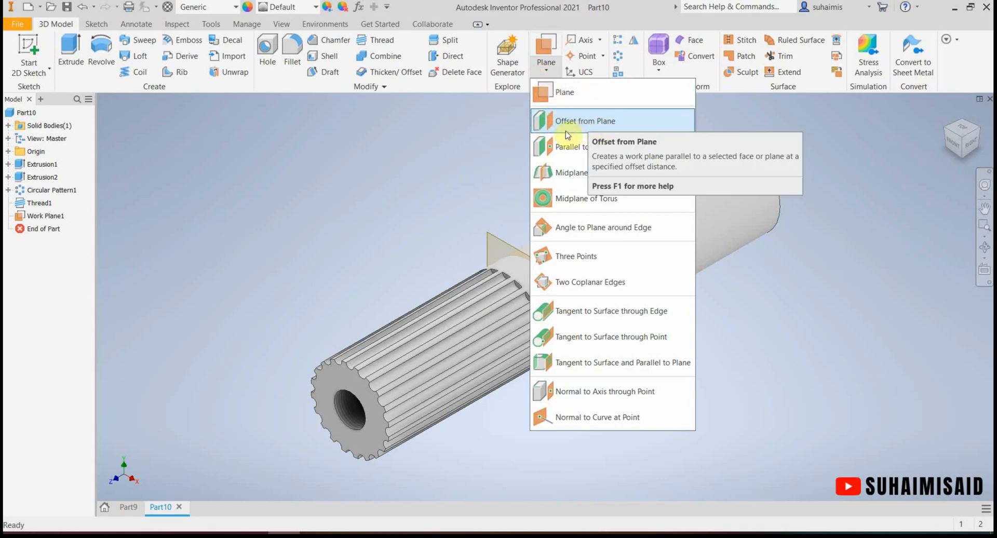
left_click(405, 160)
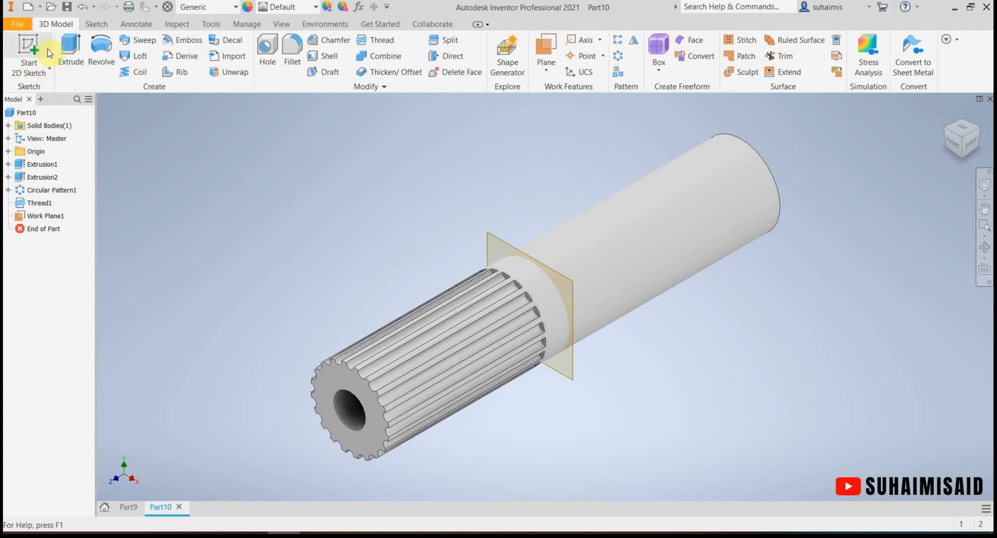
Start a sketch on the offset work plane and slice the graphics at the sketch plane
left_click(36, 40)
left_click(494, 239)
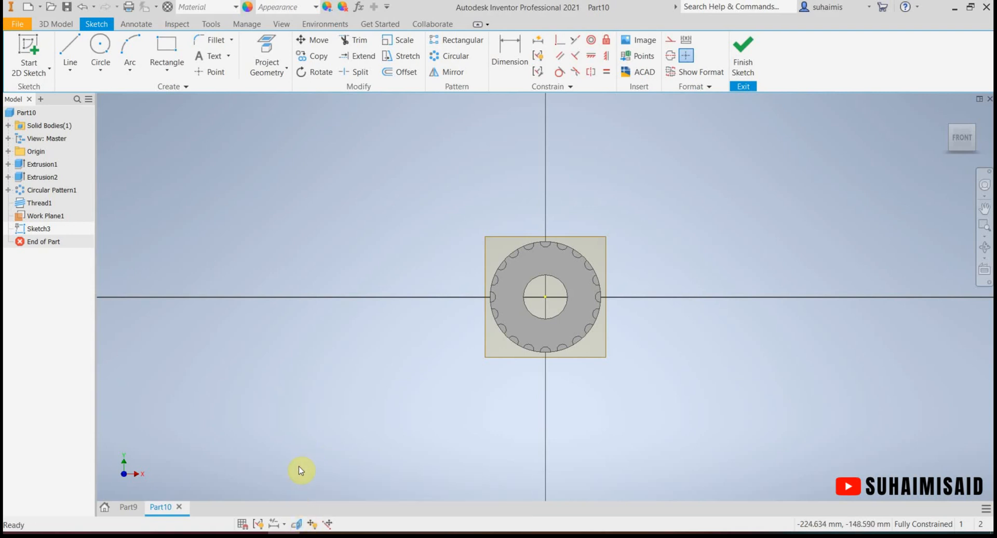
left_click(296, 524)
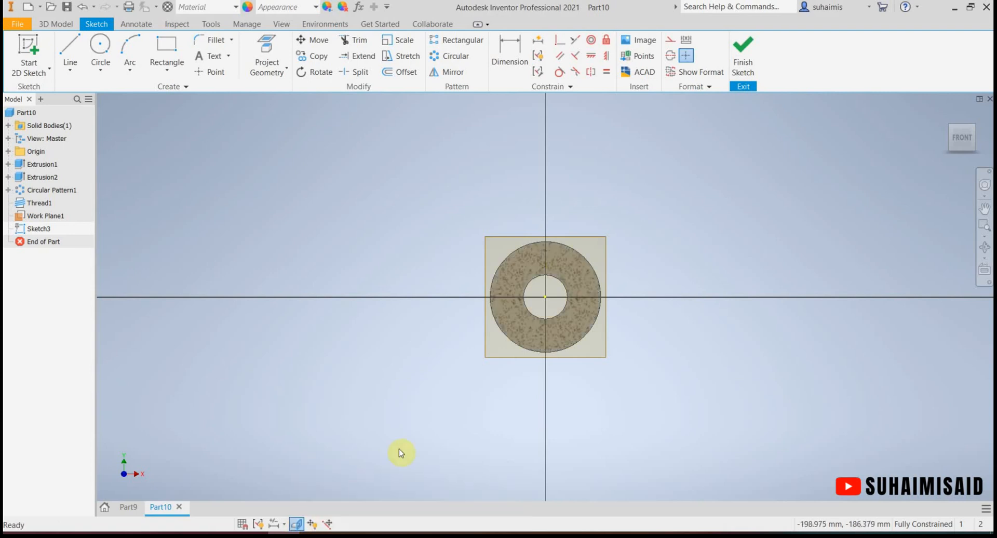
left_click(974, 129)
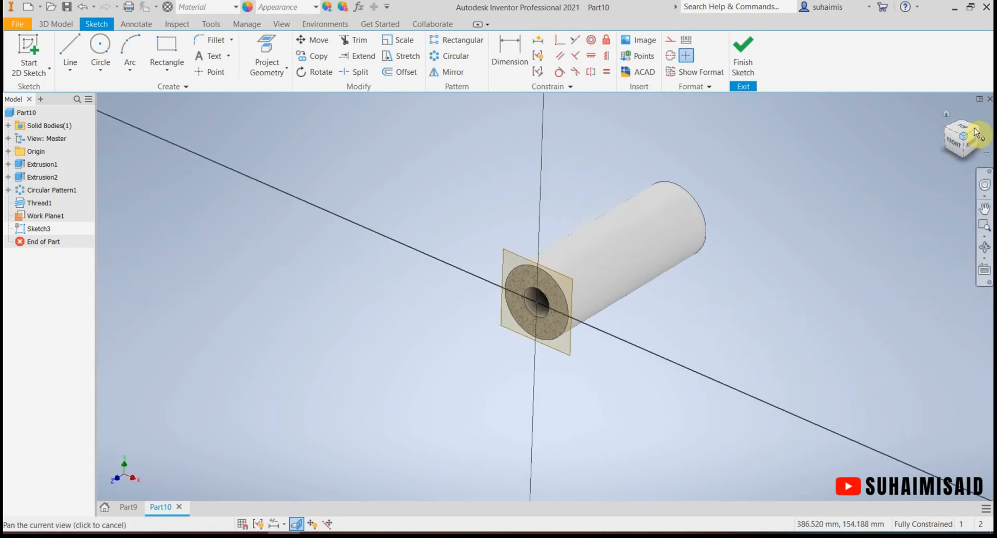
left_click(296, 525)
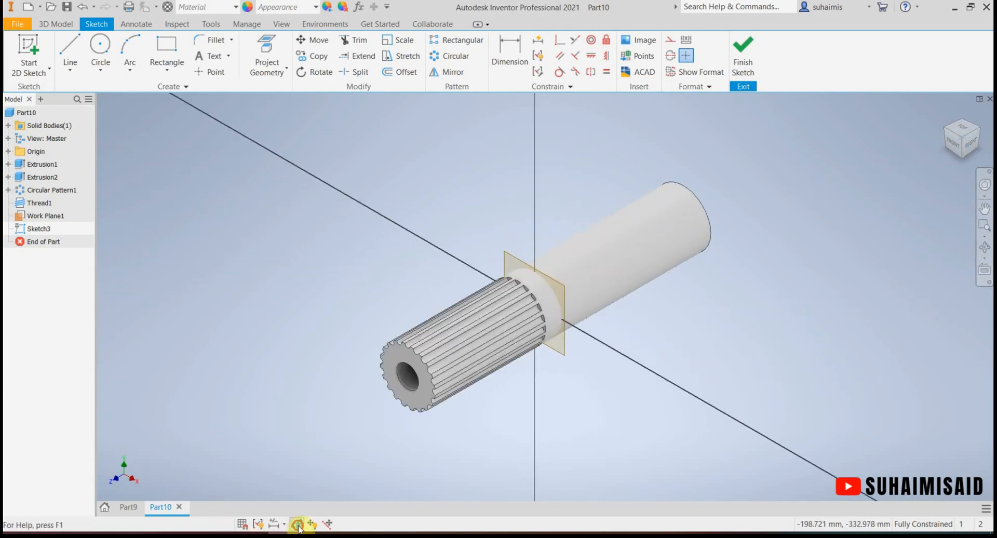
left_click(297, 525)
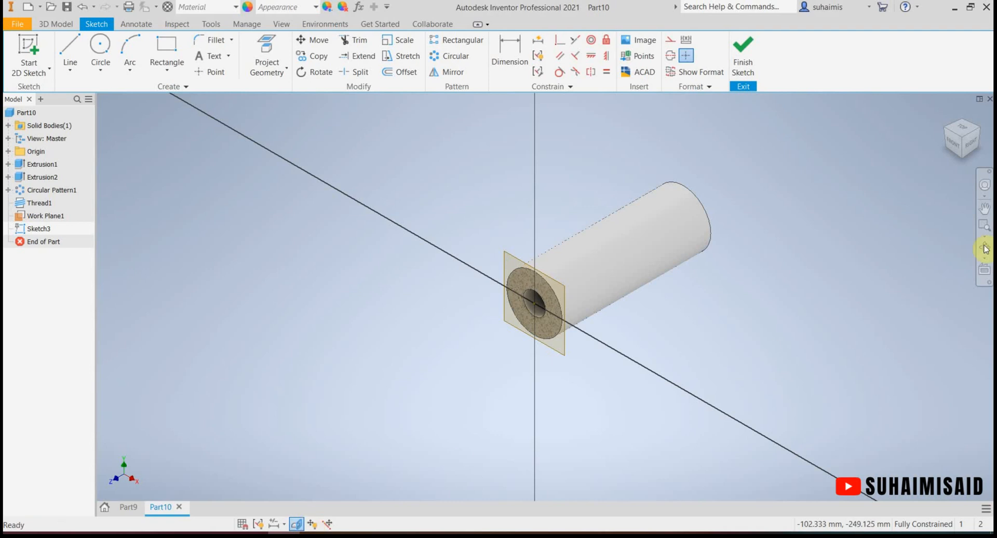
Sketch a circle about 71.5 mm in diameter centred on the cylinder axis, checking the neck diameter in PATTERN.pdf in Chrome
left_click(951, 145)
middle_click_drag(450, 331, 387, 356)
scroll(443, 349, "down", 2)
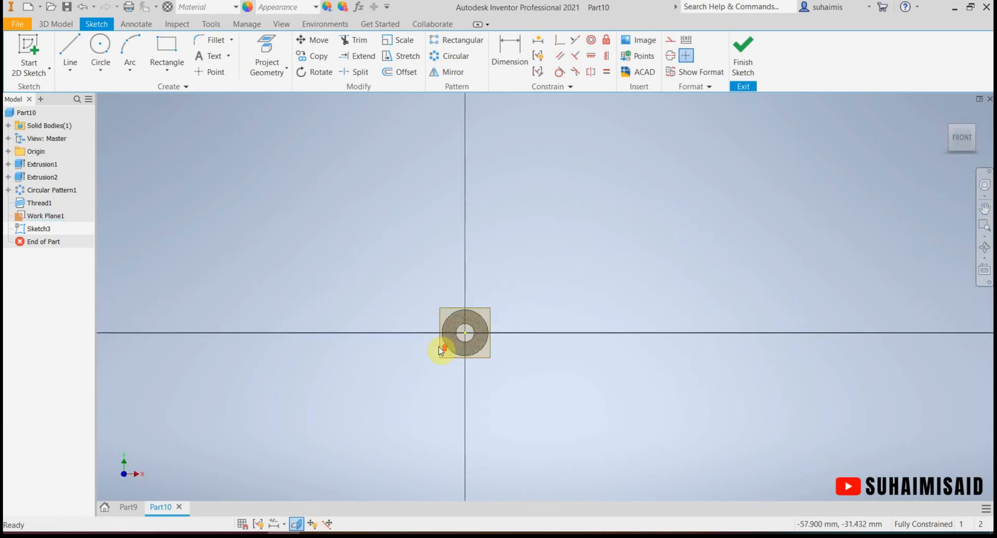
scroll(440, 348, "up", 5)
left_click(99, 44)
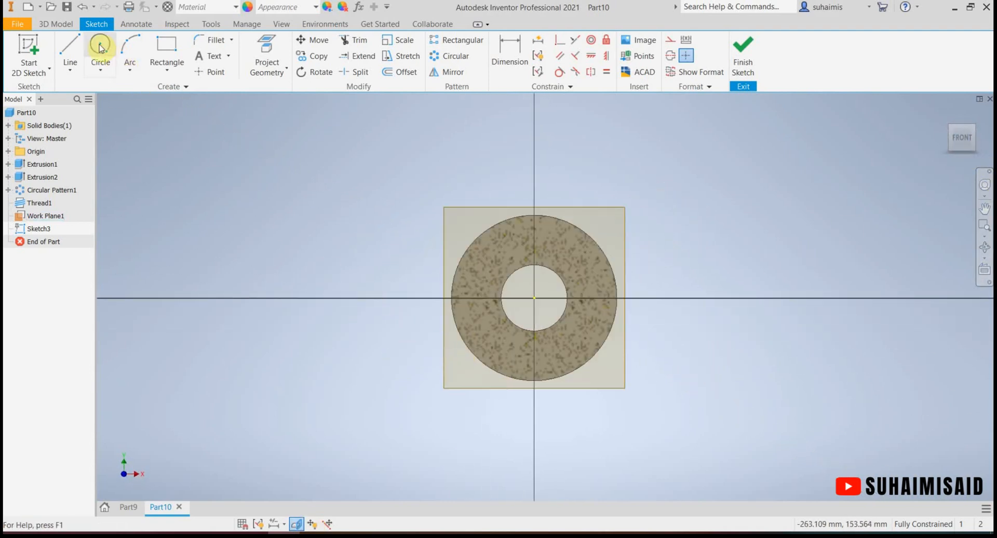
left_click(534, 298)
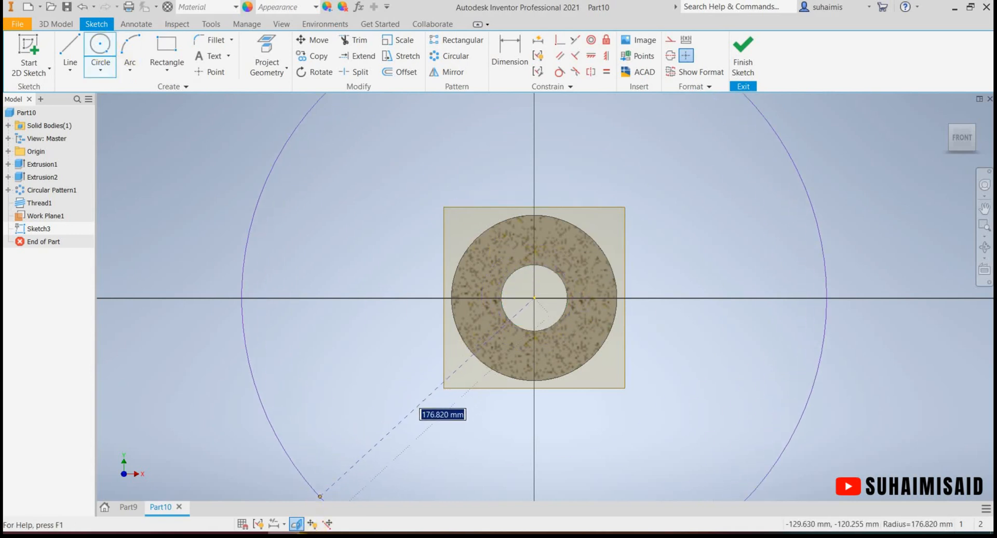
left_click(286, 533)
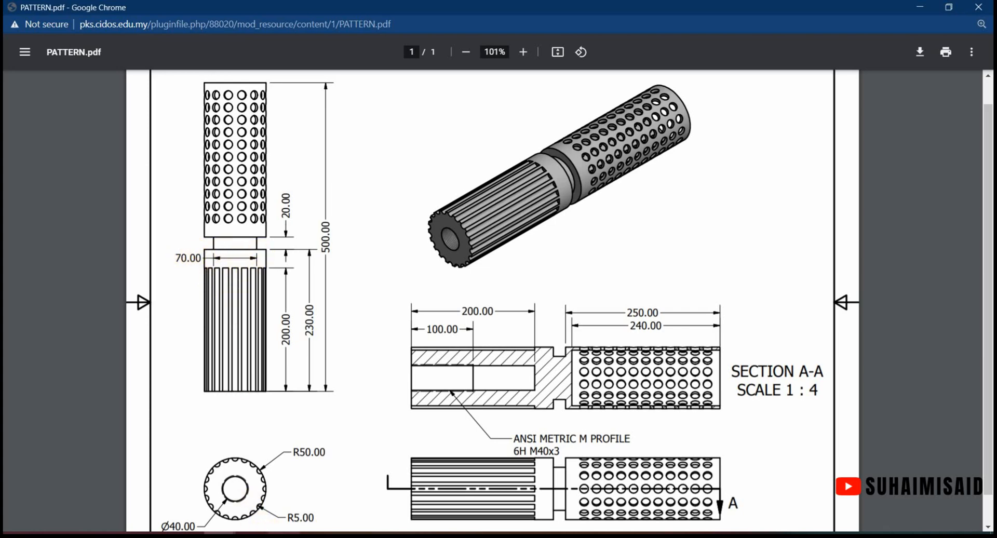
left_click(273, 533)
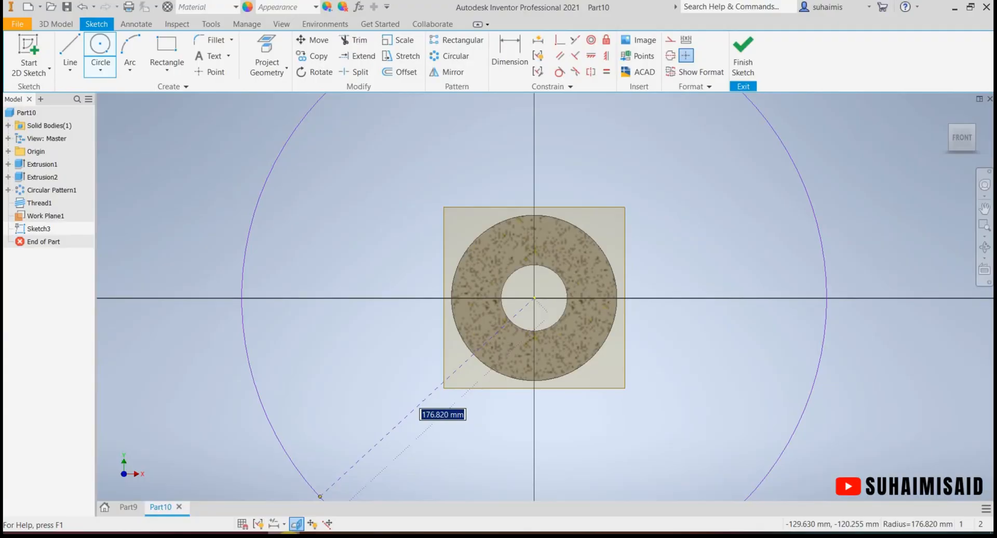
left_click(491, 258)
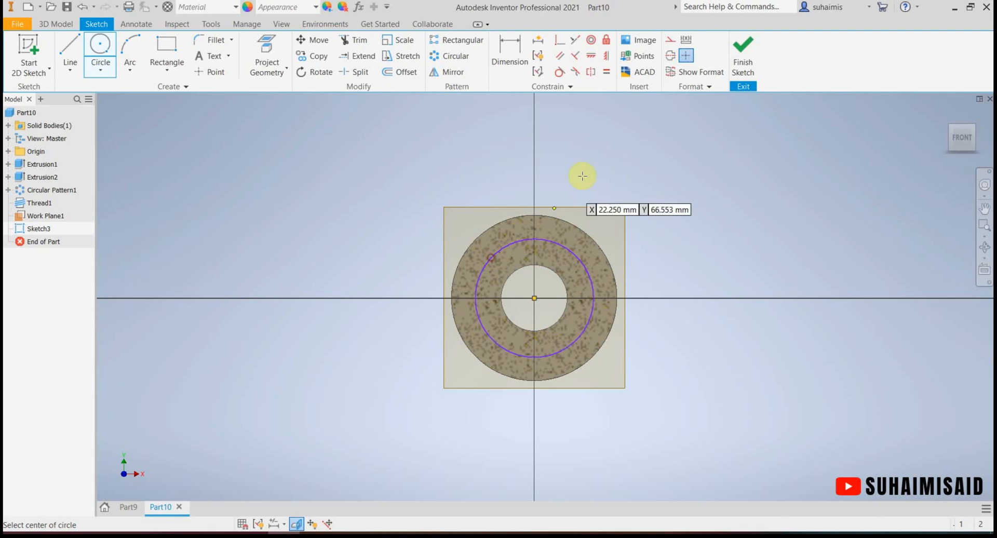
Dimension the new circle's diameter and set it to 70 mm
left_click(509, 52)
left_click(581, 264)
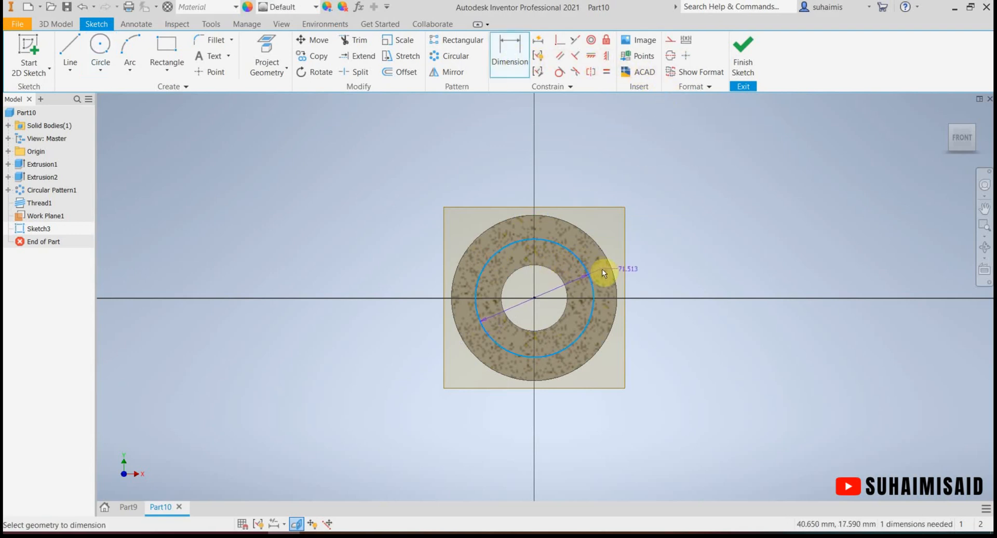
left_click(656, 239)
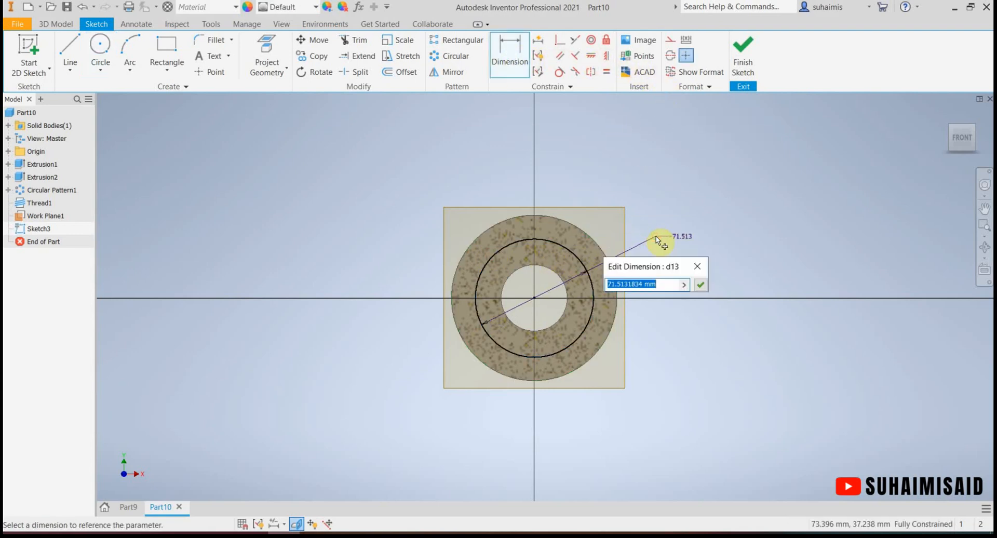
type("70")
key("Return")
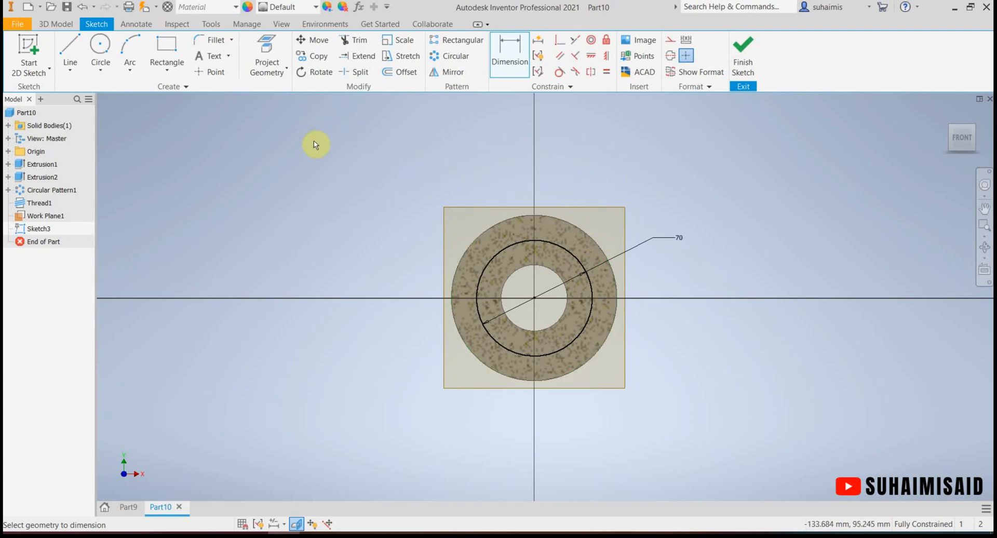
Project the cylinder's outer circular edge into the sketch and finish the sketch
left_click(267, 52)
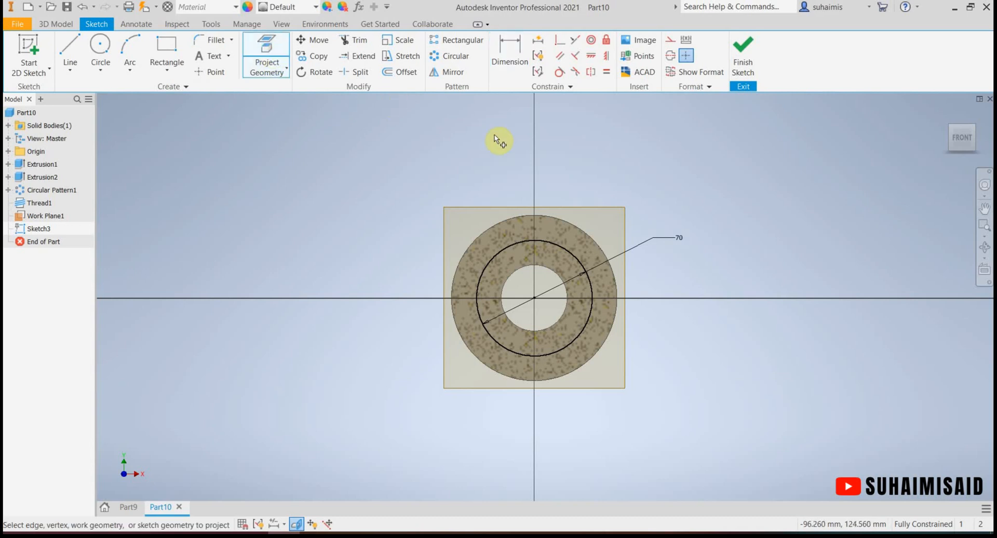
left_click(593, 238)
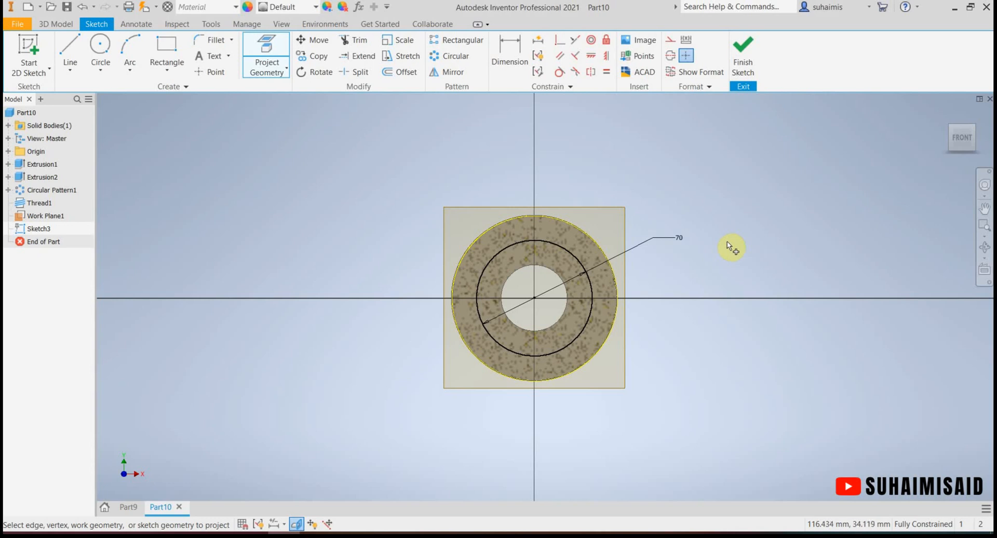
left_click(742, 73)
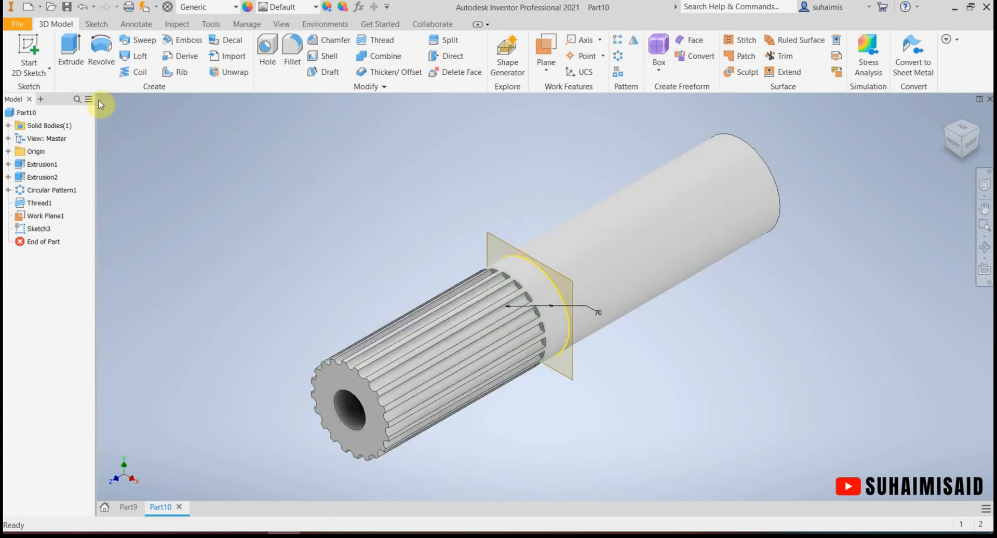
Cut the ring between the 70 mm circle and outer edge 20 mm toward the plain end, checking the groove width in PATTERN.pdf in Chrome
left_click(71, 52)
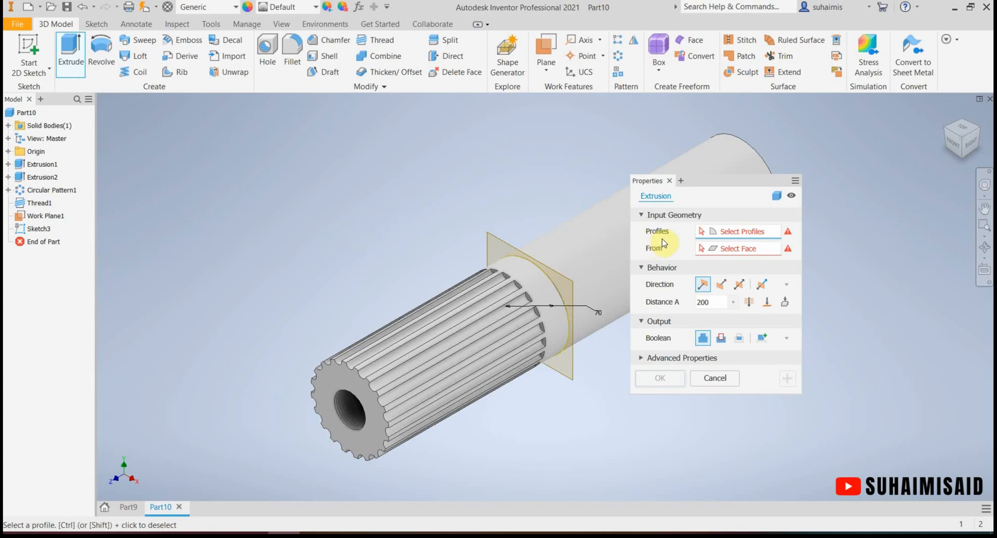
left_click(543, 283)
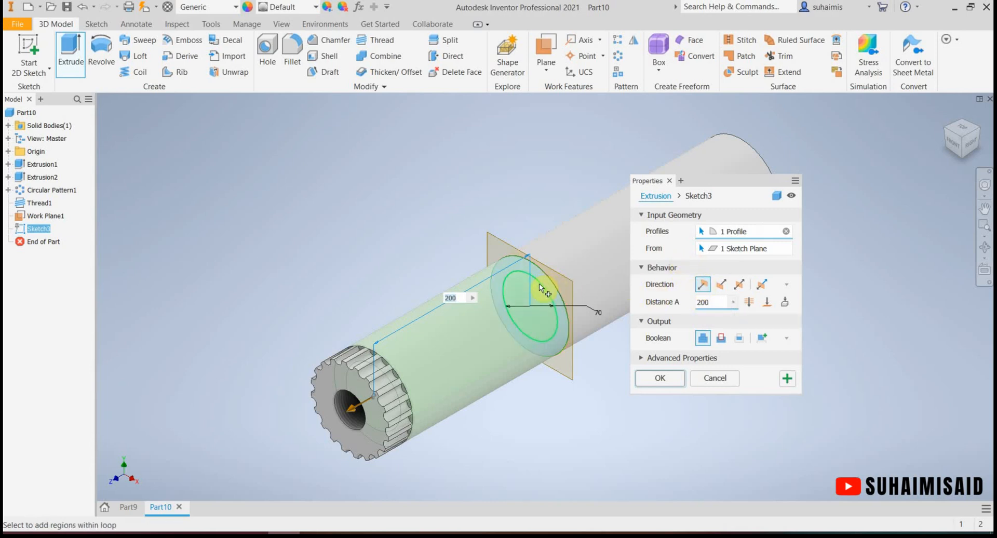
left_click(724, 286)
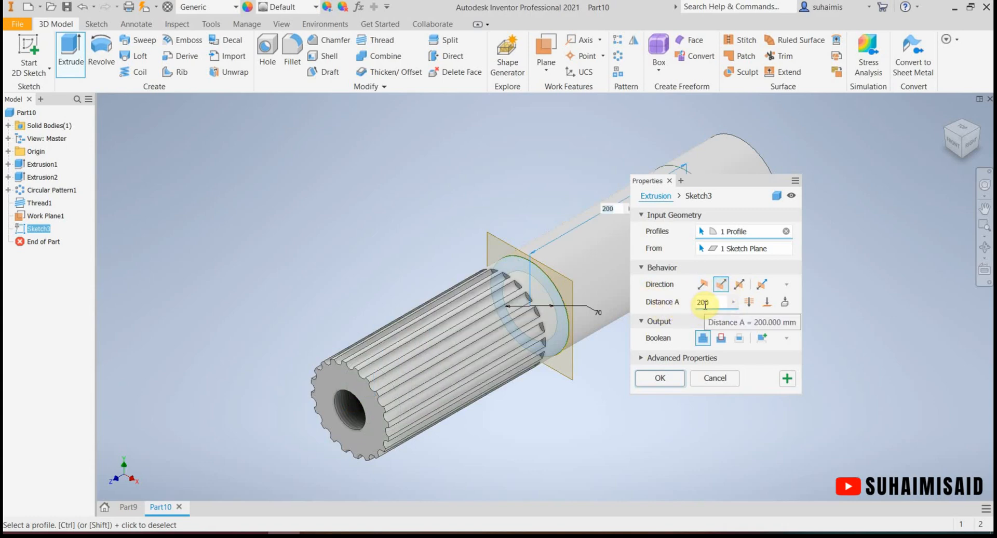
left_click(223, 536)
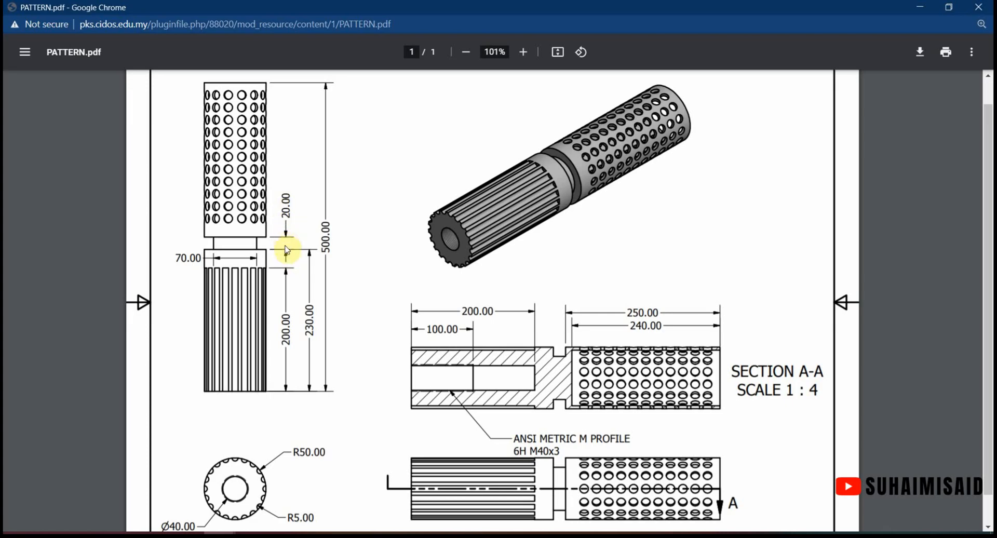
left_click(284, 535)
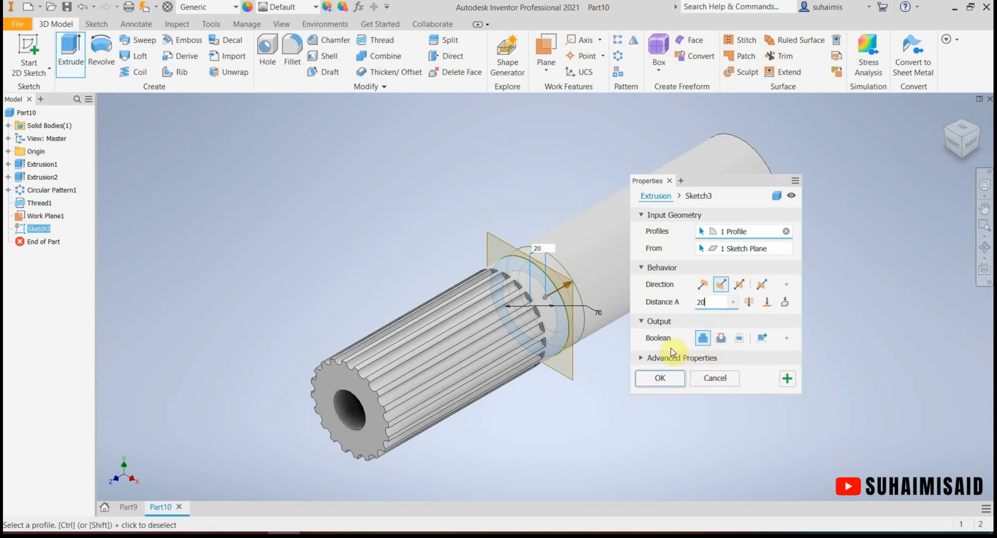
left_click(721, 341)
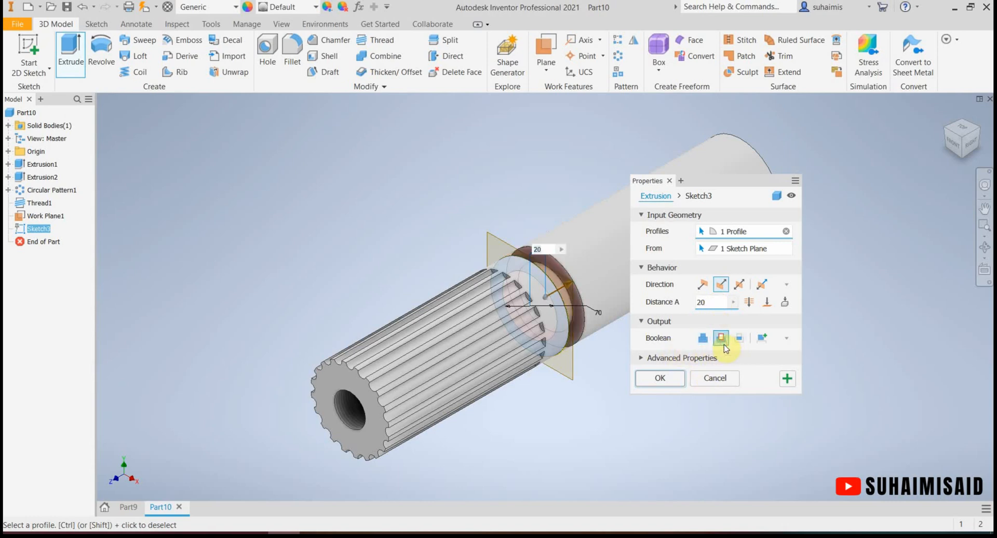
left_click(659, 378)
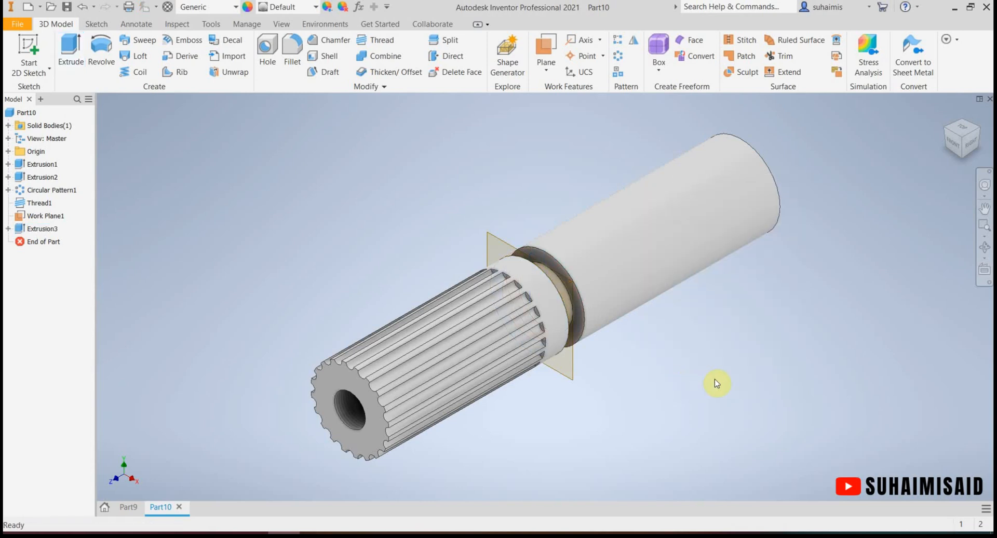
Hide the work plane at the neck groove
left_click(983, 248)
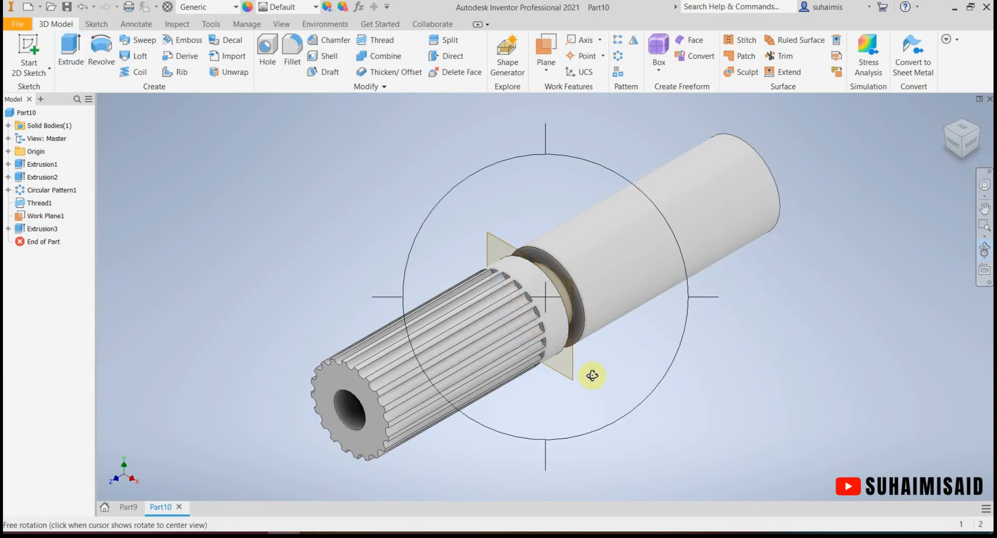
left_click_drag(551, 385, 586, 395)
right_click(634, 357)
left_click(652, 357)
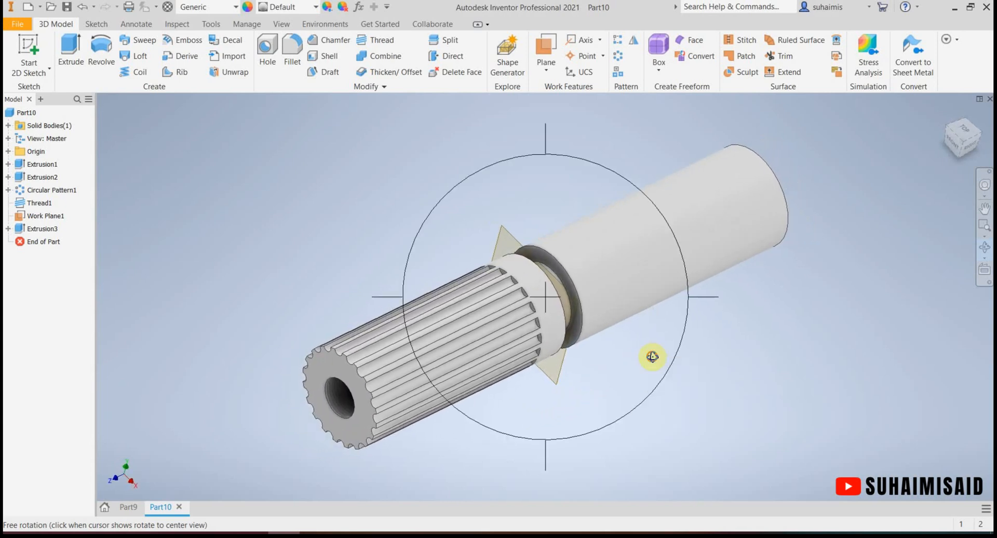
left_click(943, 113)
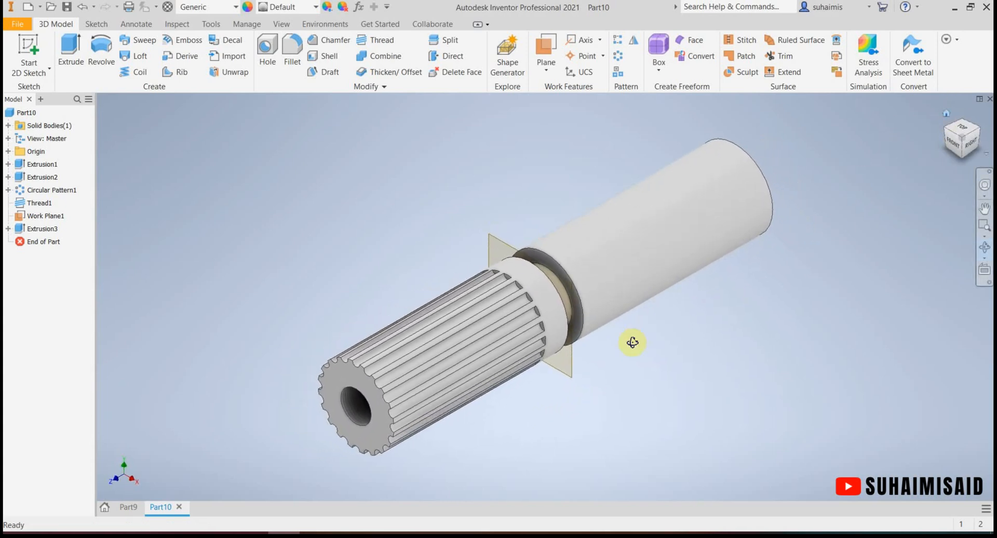
right_click(418, 196)
left_click(457, 203)
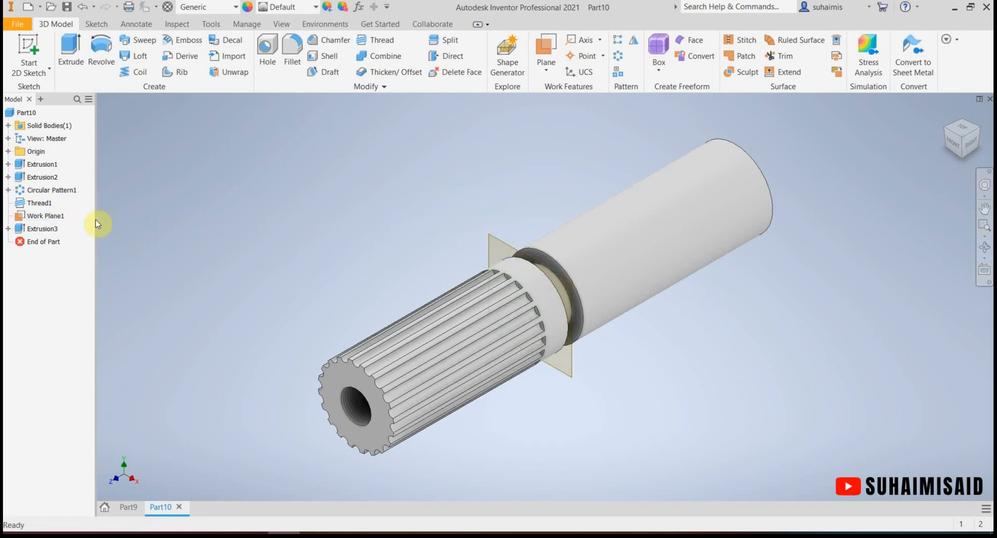
right_click(56, 221)
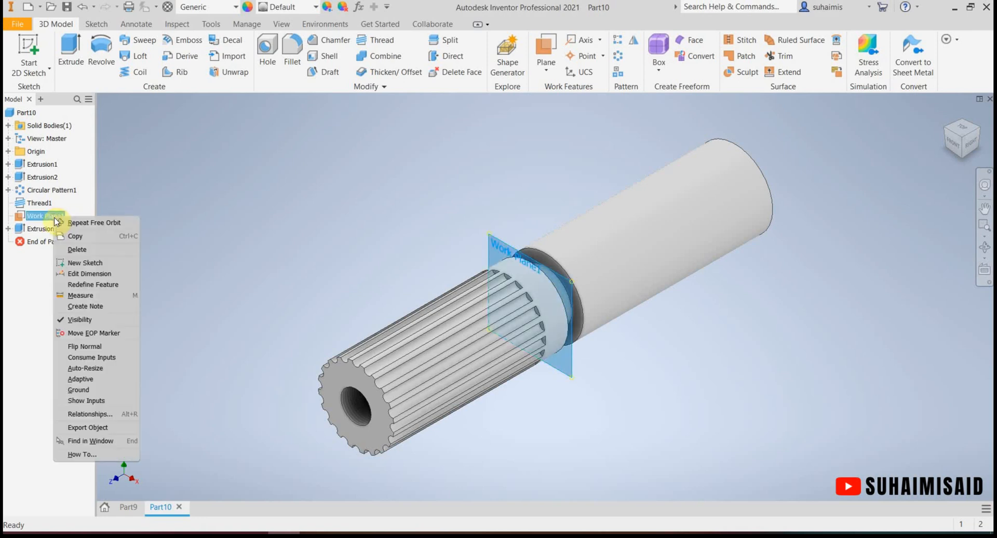
left_click(87, 323)
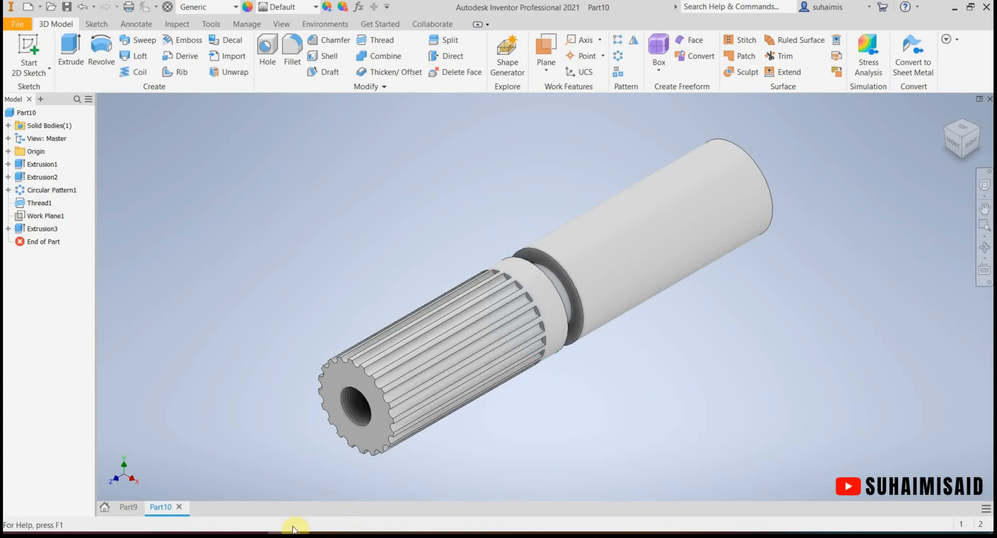
Create a work plane tangent to the plain cylinder surface and parallel to the XZ Plane
left_click(219, 534)
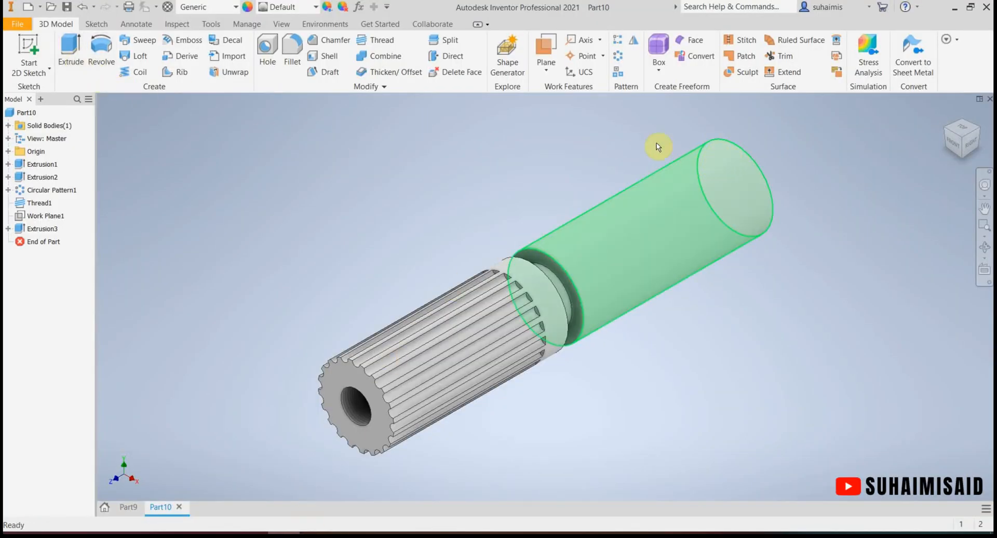
left_click(35, 49)
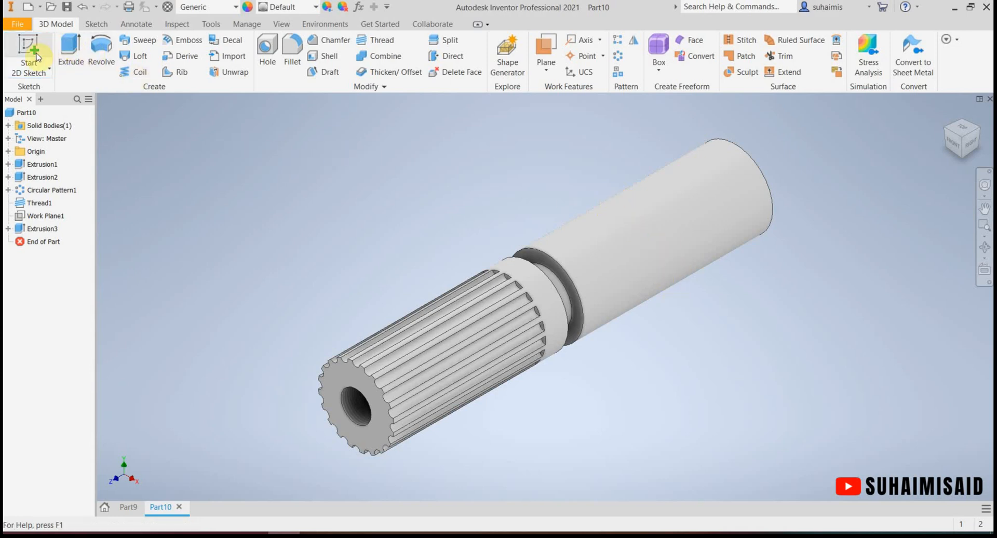
left_click(548, 72)
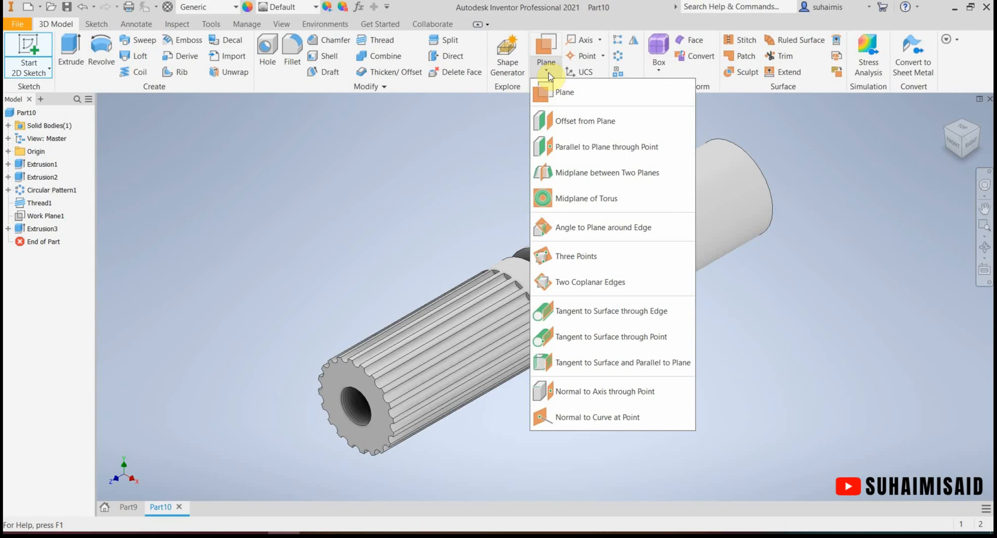
left_click(668, 369)
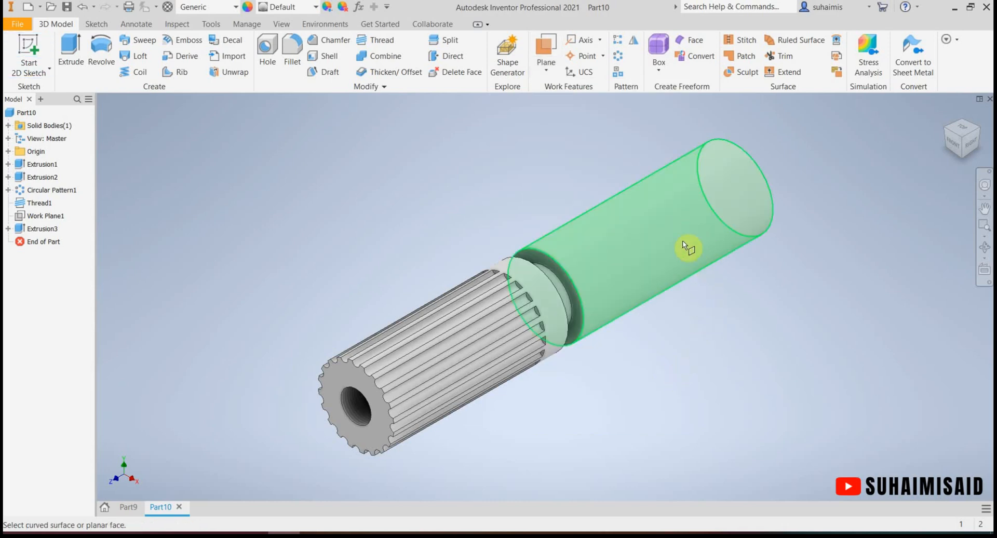
left_click(653, 212)
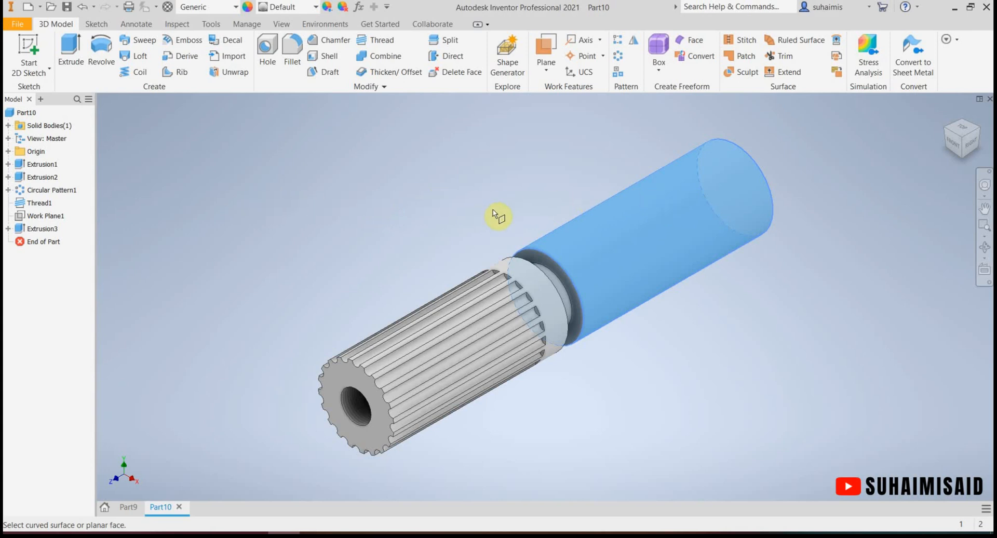
left_click(9, 151)
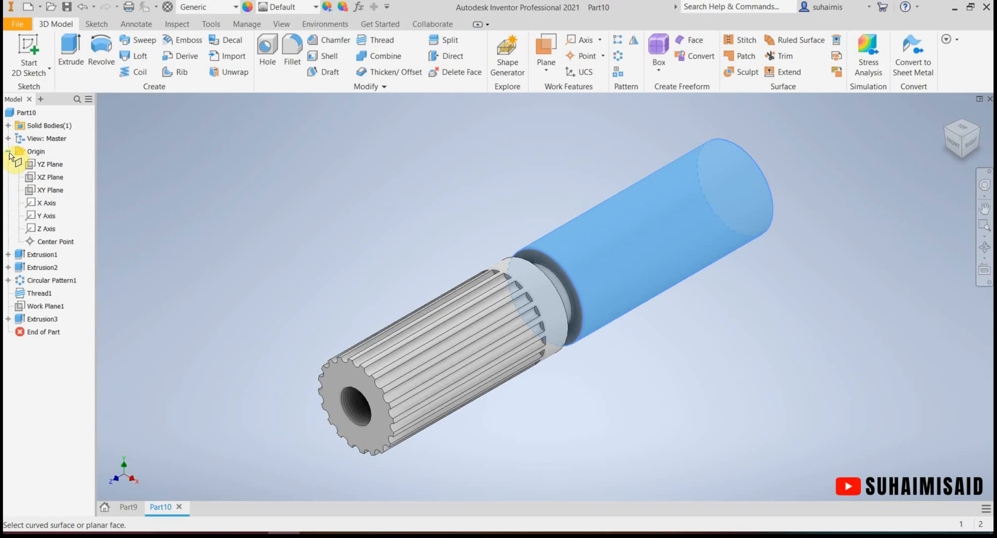
left_click(55, 178)
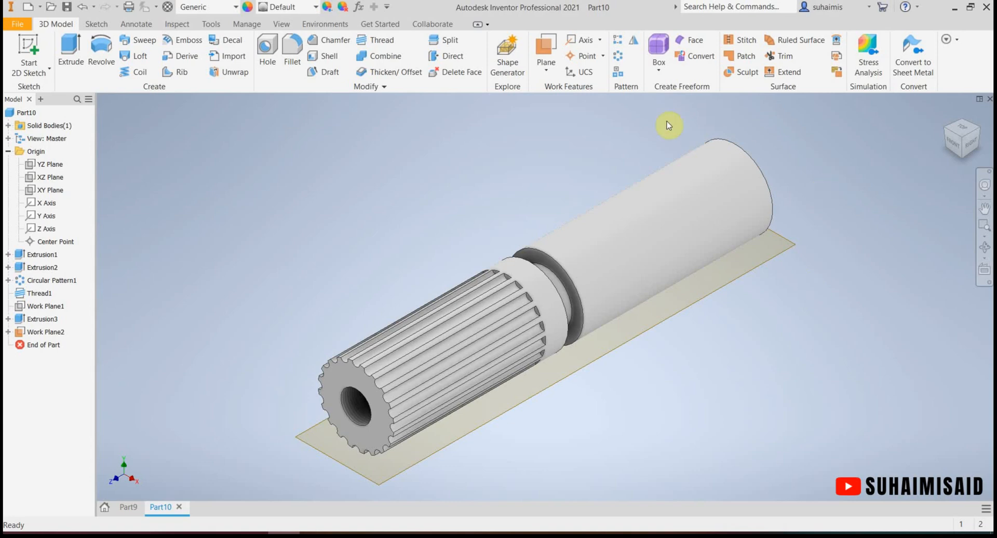
Start a sketch on the tangent work plane, facing it from the bottom view
left_click(964, 159)
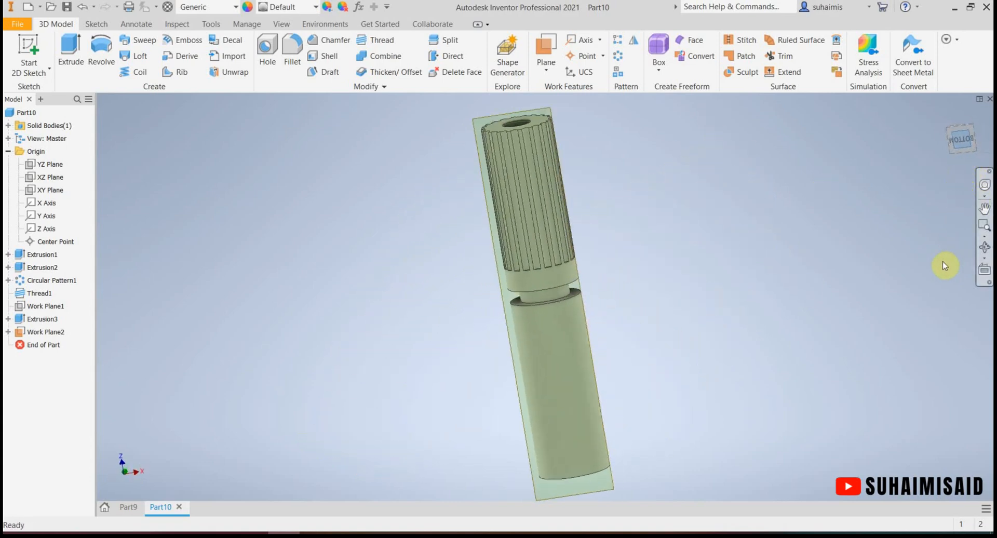
scroll(565, 336, "up", 5)
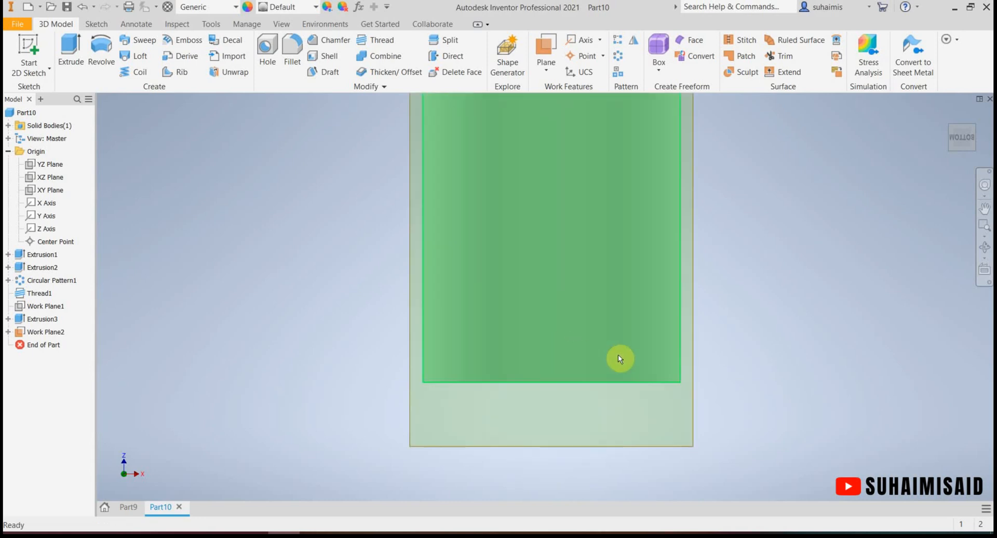
left_click(26, 49)
left_click(693, 419)
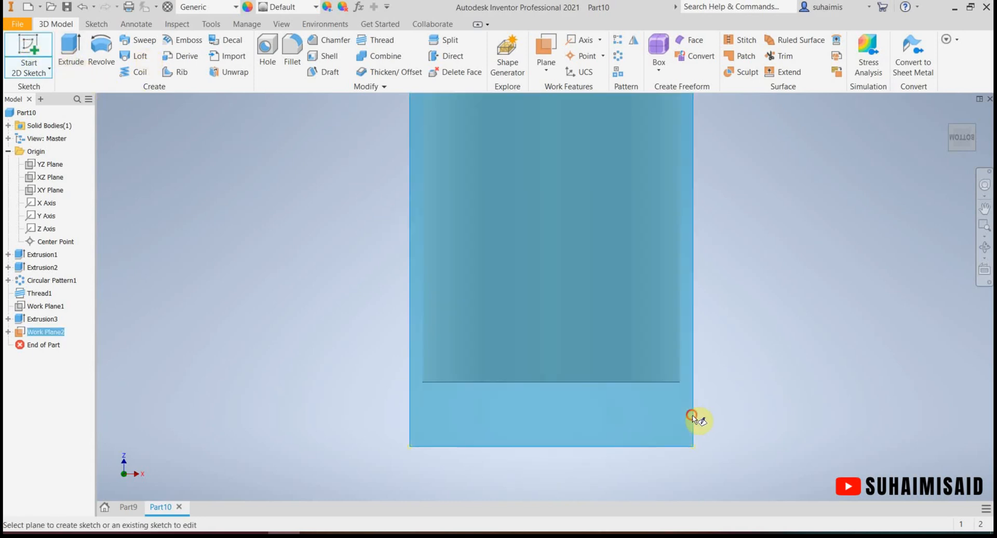
Sketch a circle about 20 mm in diameter centred on the cylinder's lengthwise axis near the plain end
middle_click_drag(709, 403, 669, 129)
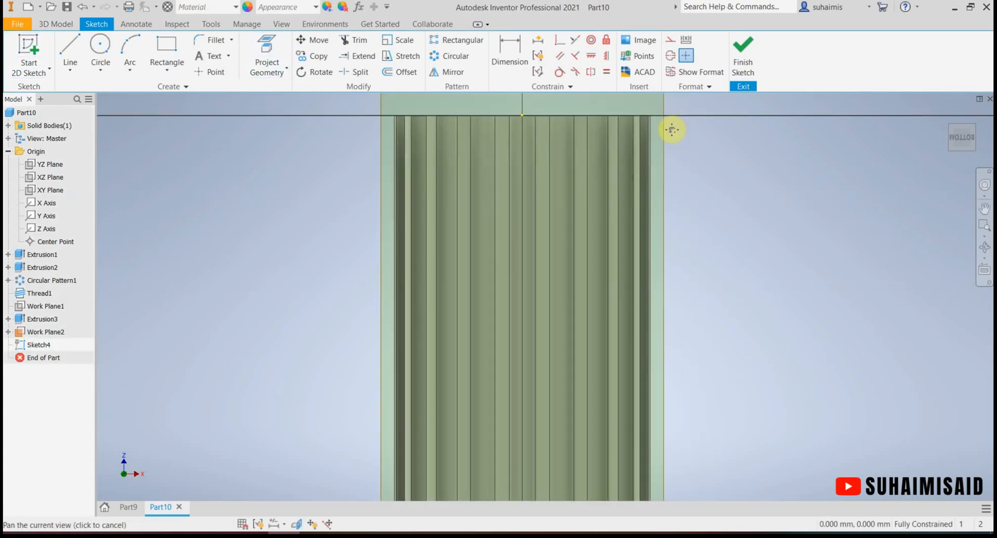
scroll(636, 341, "down", 5)
scroll(629, 367, "up", 8)
middle_click_drag(609, 397, 590, 193)
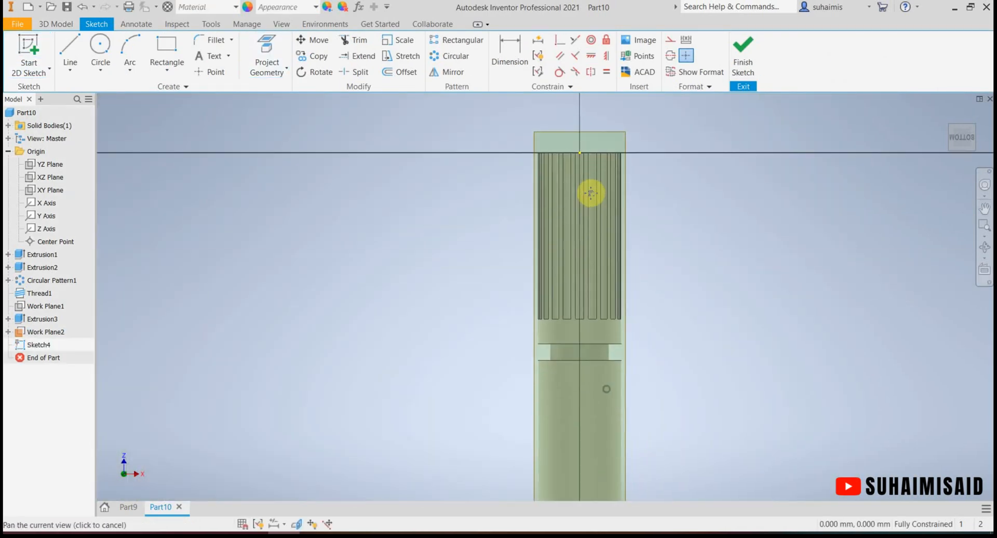
middle_click_drag(550, 476, 550, 296)
scroll(563, 343, "down", 4)
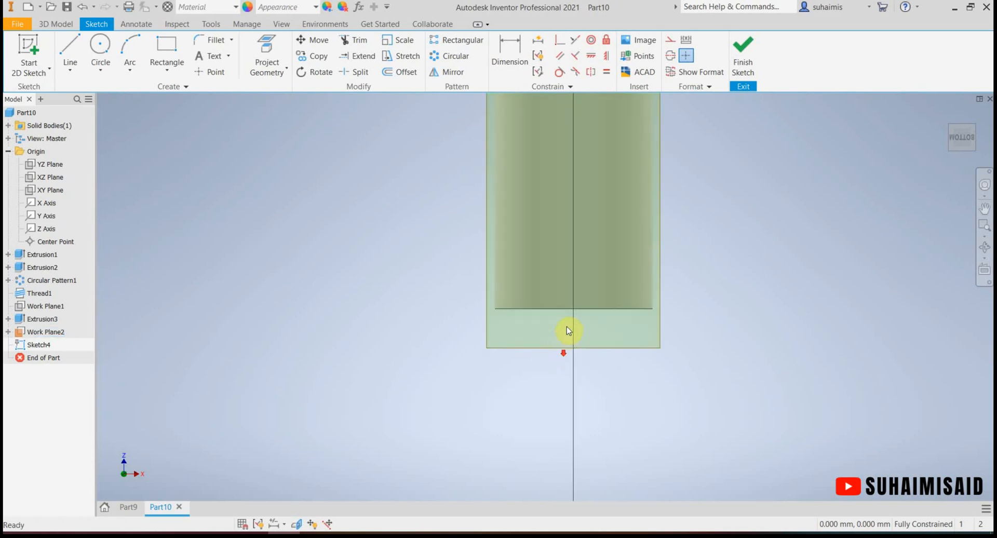
middle_click_drag(589, 332, 568, 367)
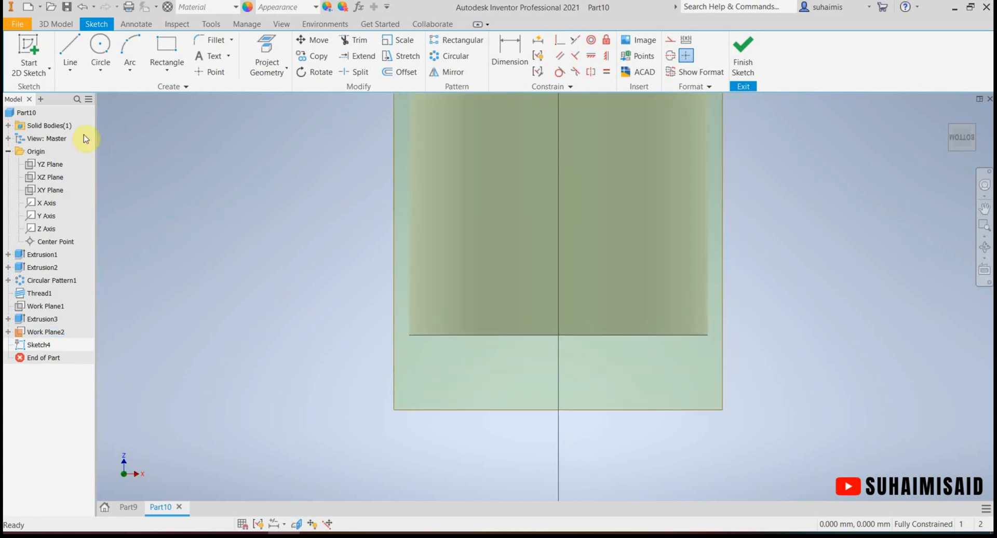
left_click(100, 48)
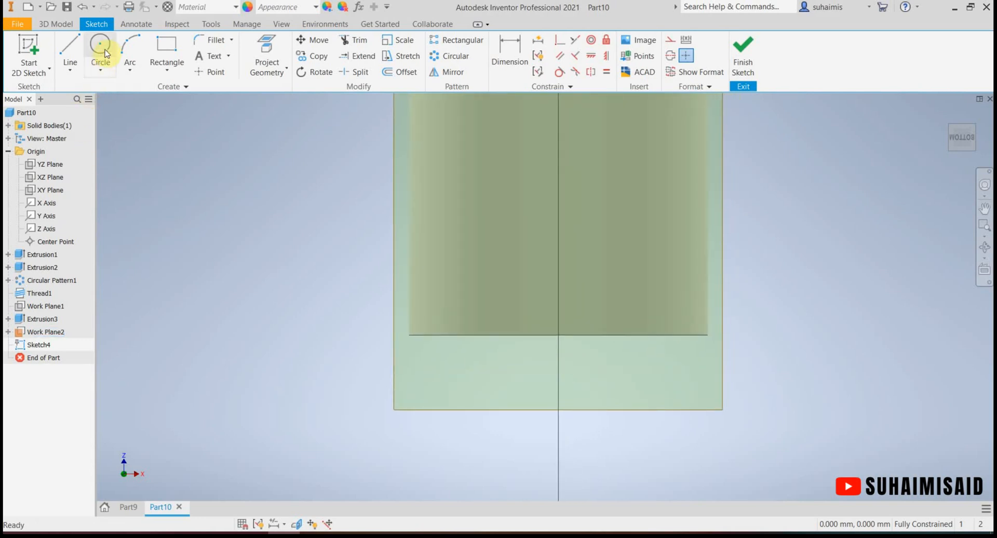
left_click(558, 295)
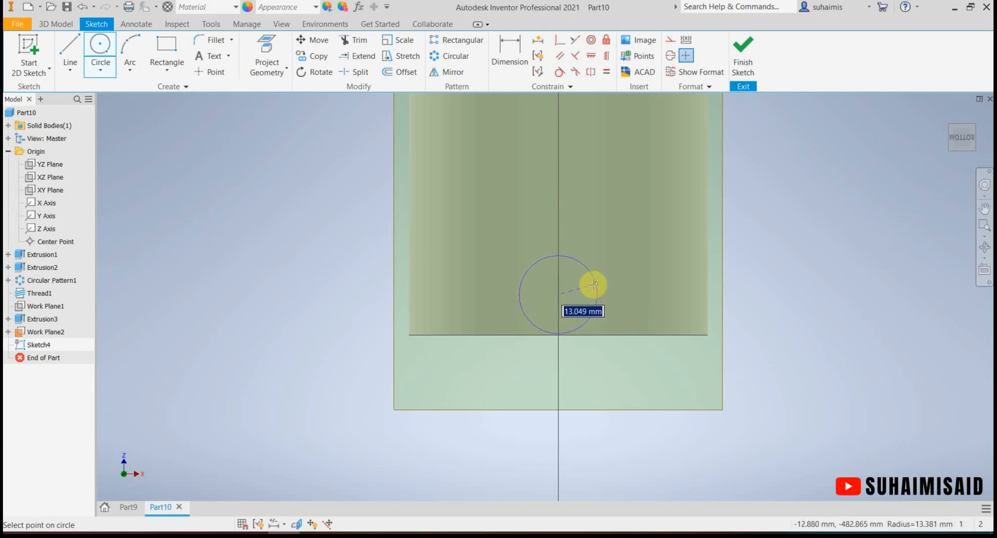
left_click(587, 299)
Dimension the new circle's diameter and set it to 16 mm
left_click(509, 52)
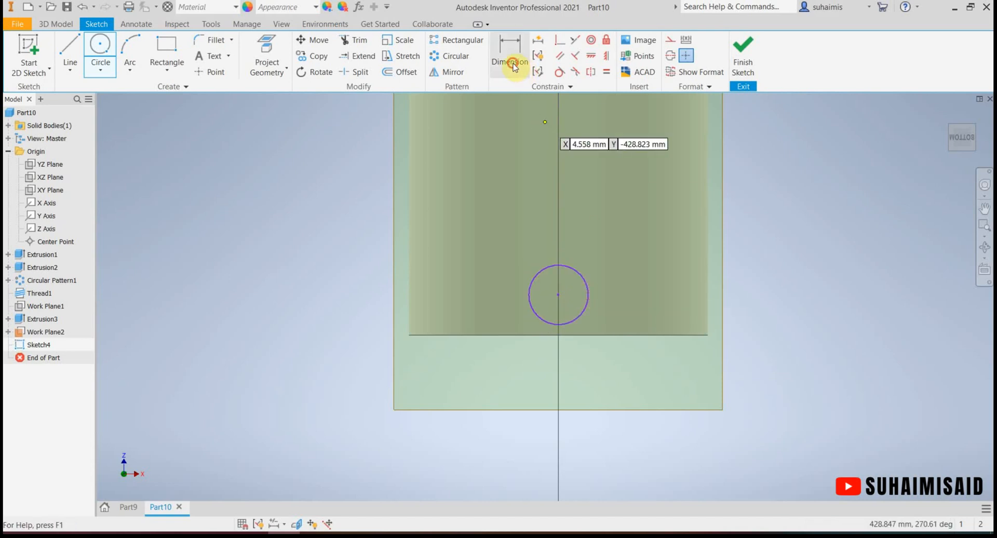
left_click(587, 299)
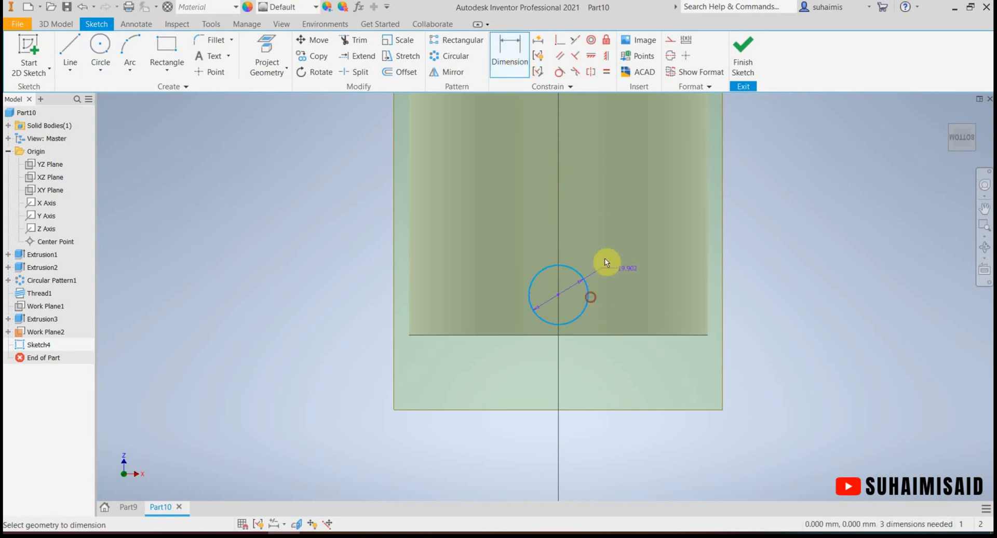
left_click(607, 229)
type("16")
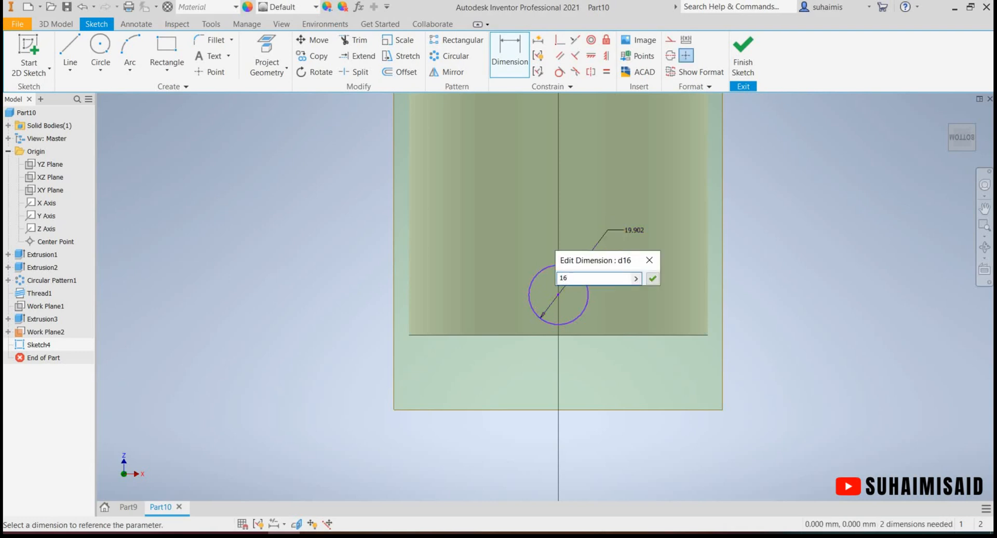
key("Return")
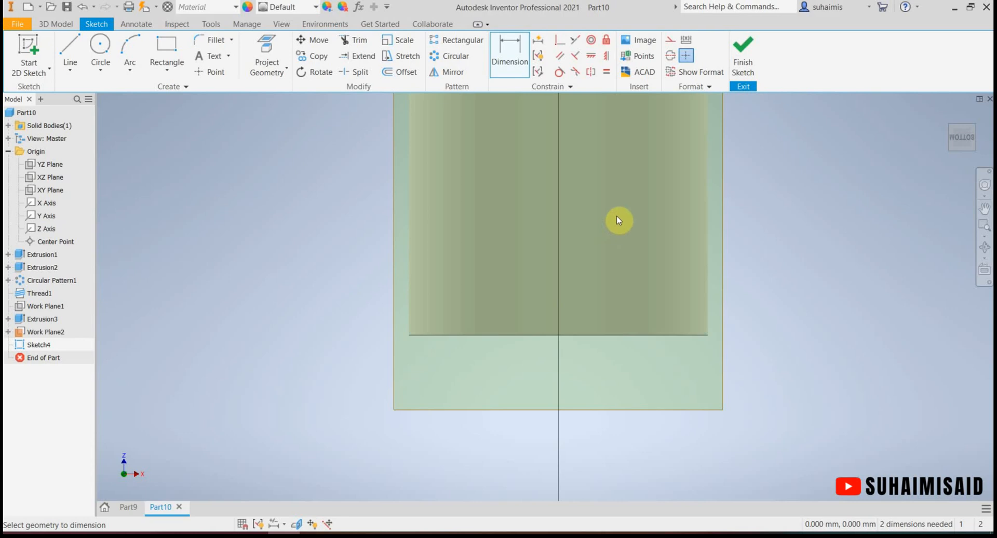
middle_click_drag(603, 167, 583, 285)
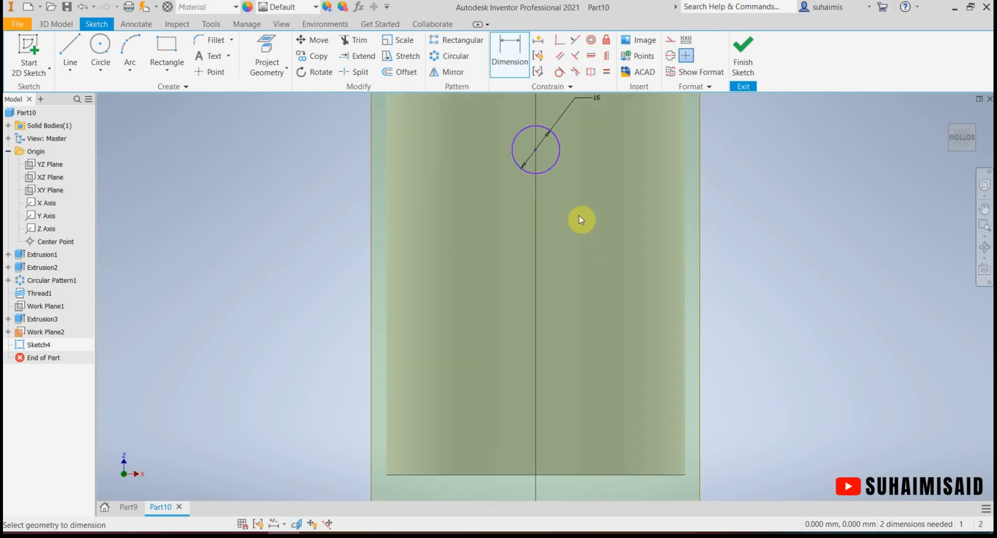
middle_click_drag(747, 278, 746, 254)
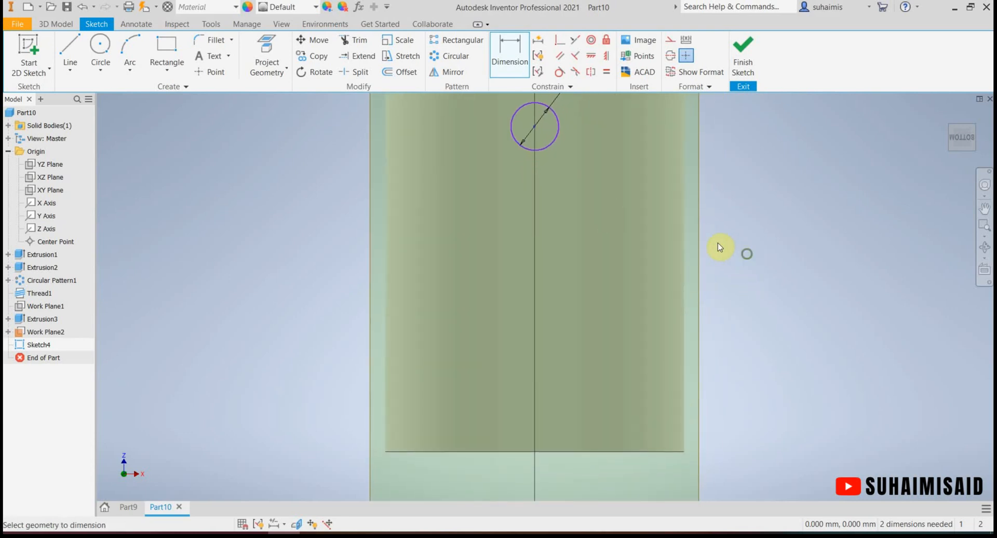
Dimension the circle's centre 16 mm from the edge of the cylinder's plain end and finish the sketch
left_click(556, 136)
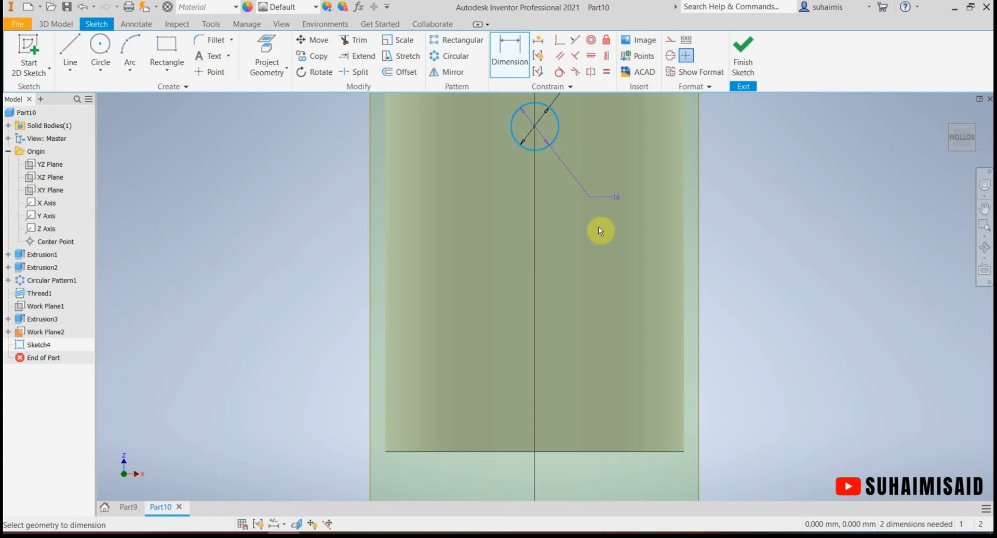
left_click(574, 451)
left_click(784, 364)
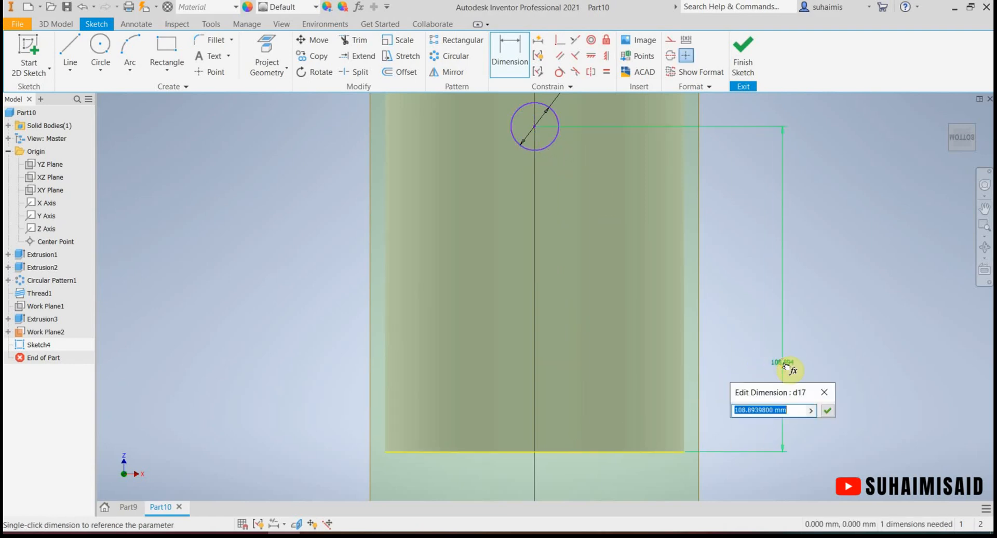
type("16")
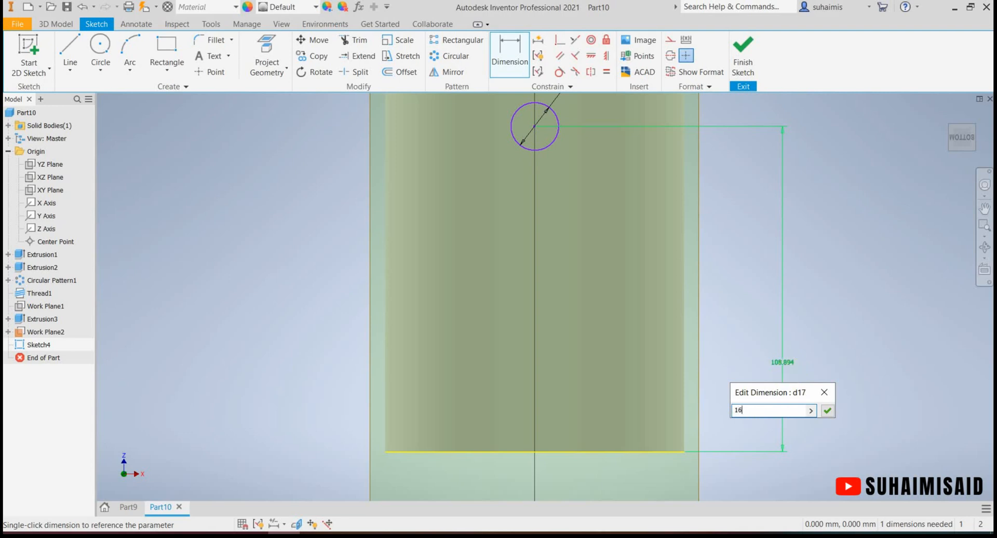
key("Return")
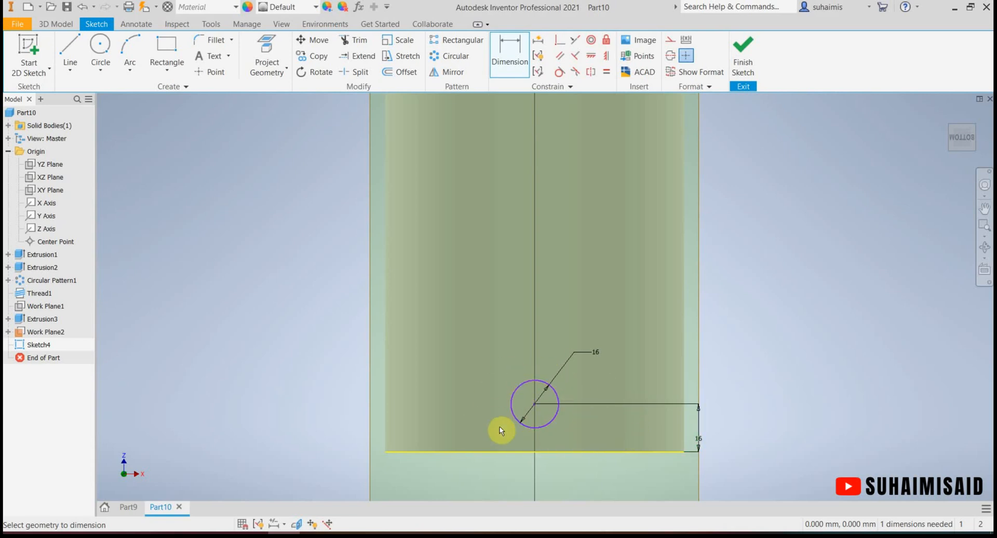
left_click(742, 68)
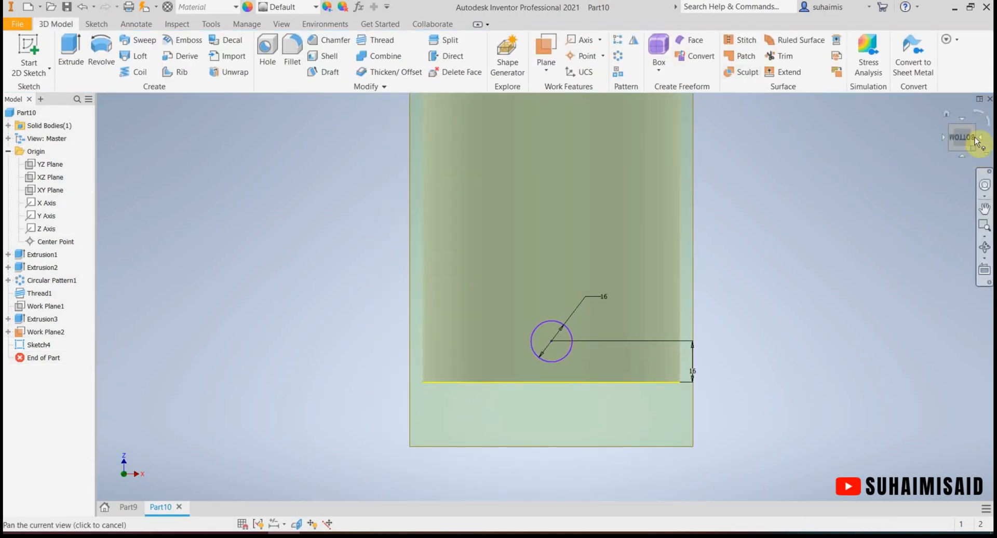
Extrude the 16 mm circle as a cut through all, directed from the tangent work plane into the cylinder
left_click(945, 115)
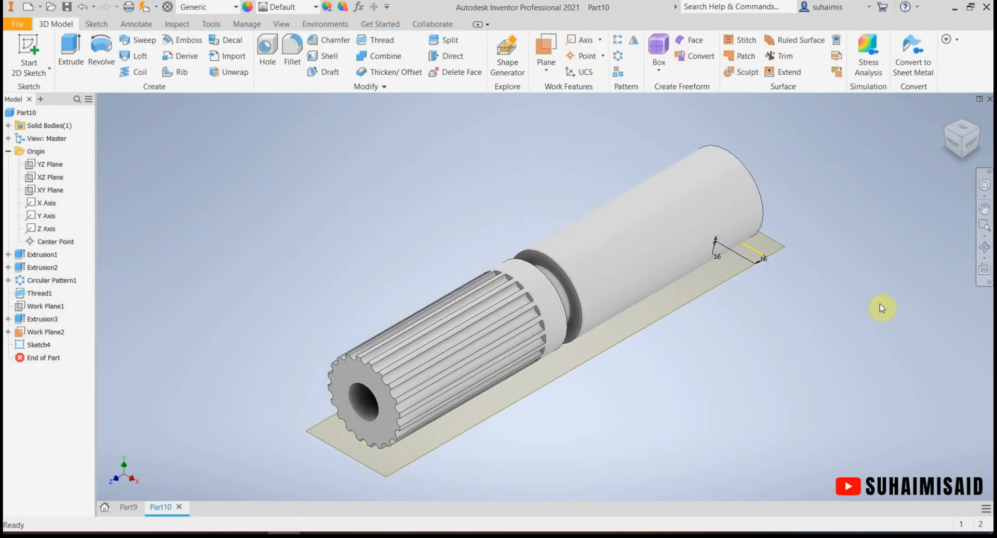
middle_click_drag(876, 306, 787, 326)
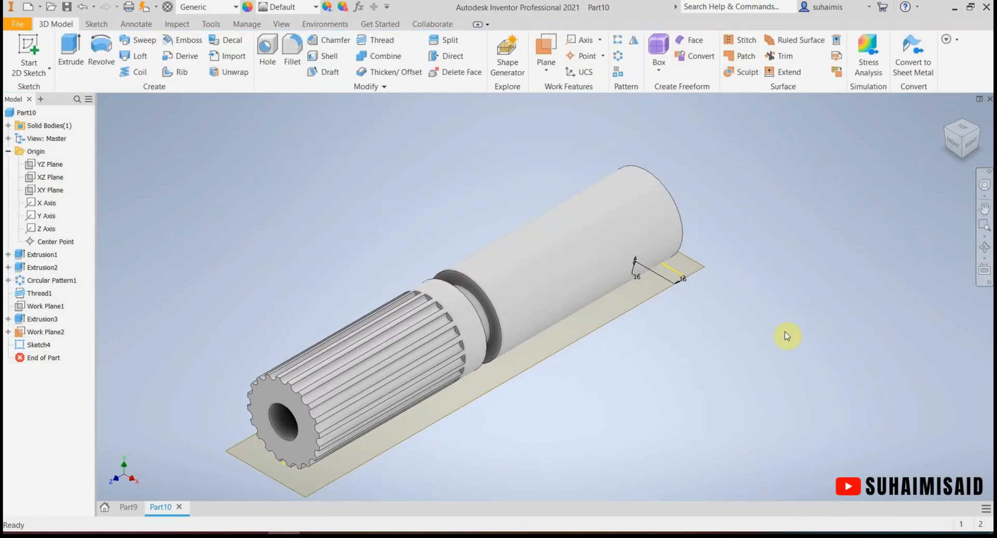
left_click(220, 535)
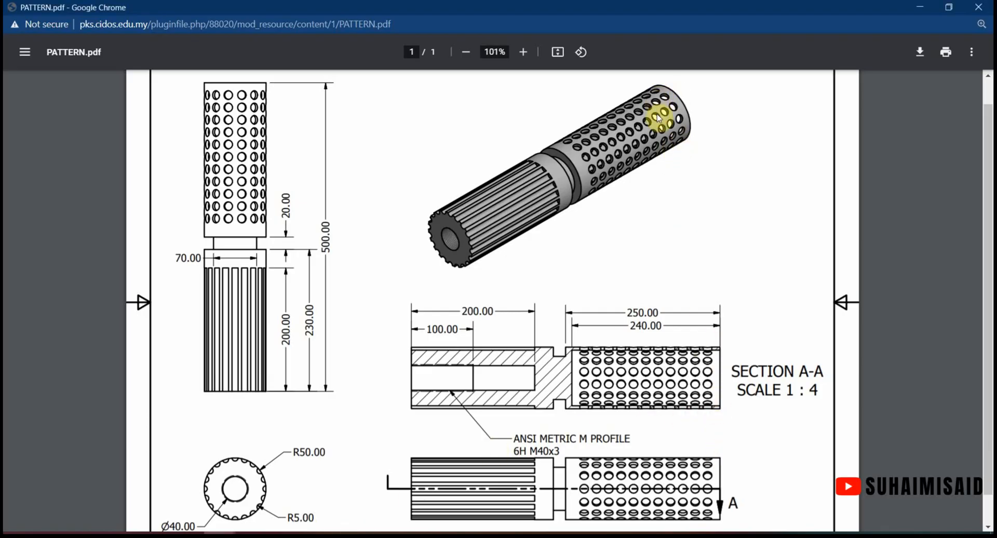
left_click(283, 535)
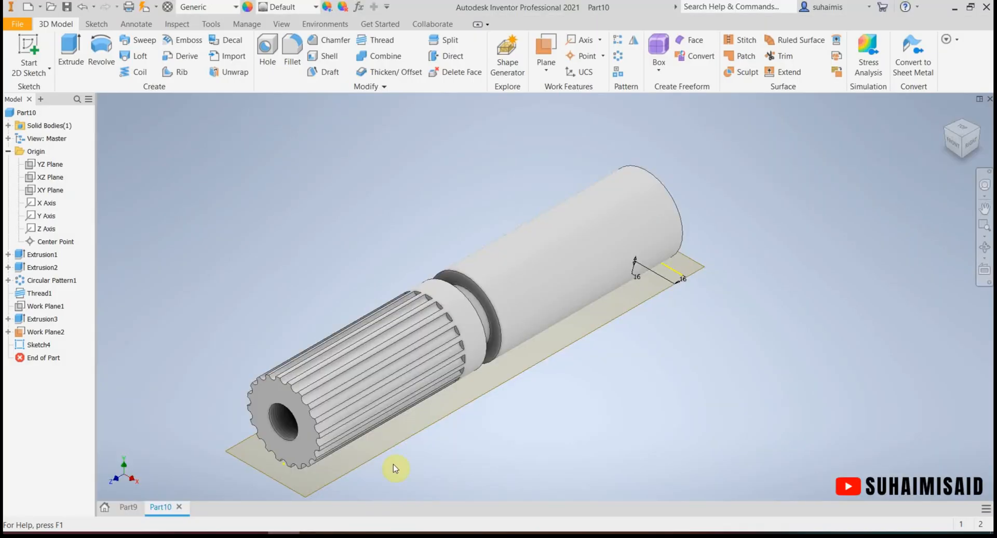
left_click(76, 60)
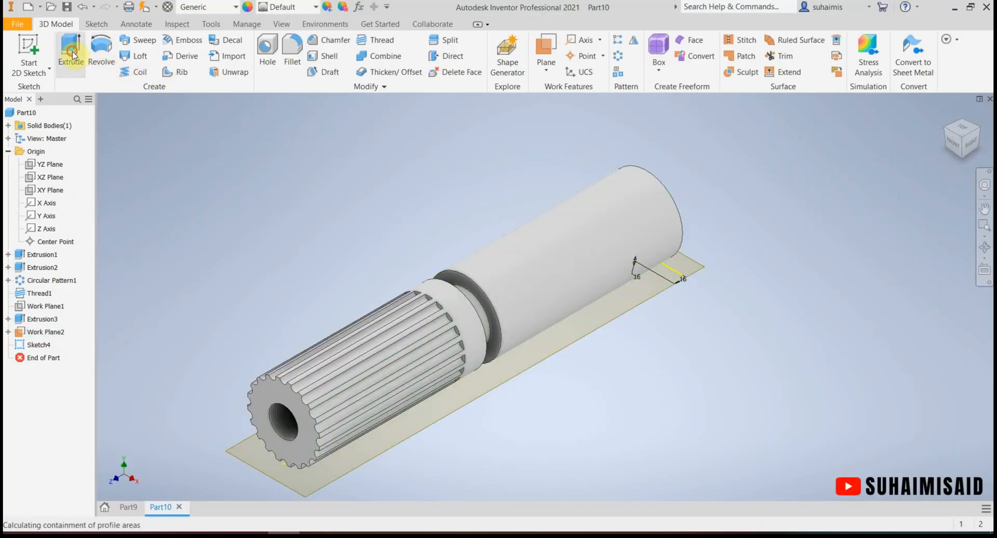
left_click_drag(715, 187, 828, 178)
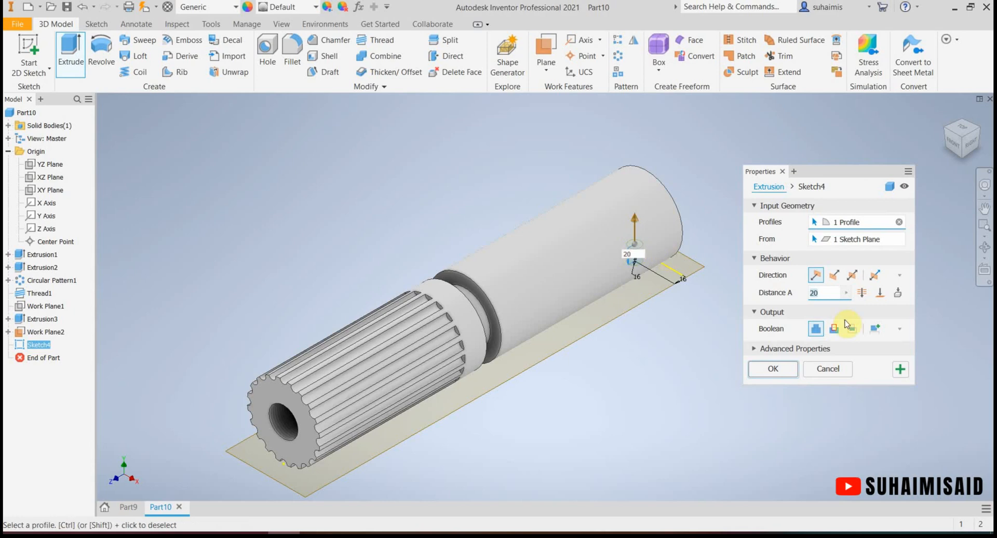
left_click(833, 328)
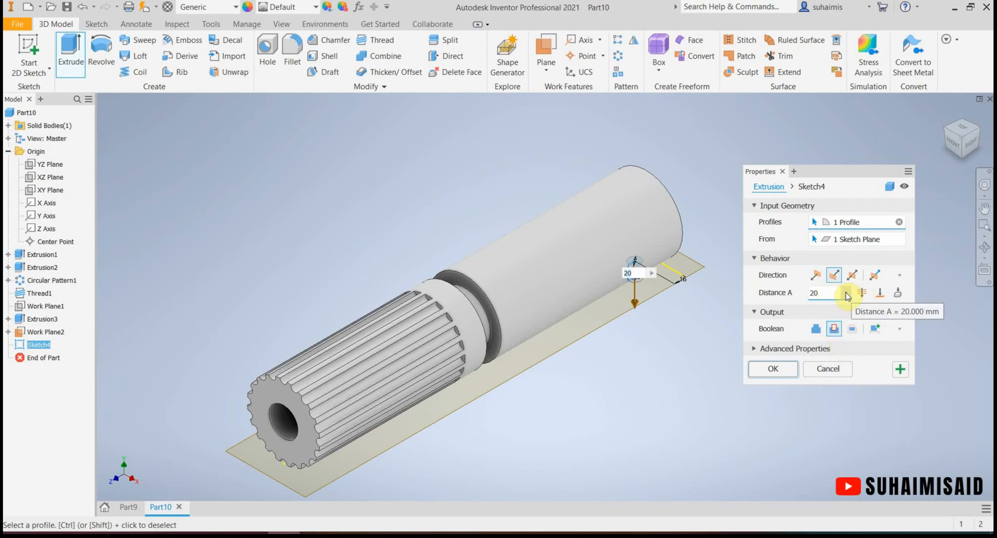
left_click(862, 294)
left_click(862, 294)
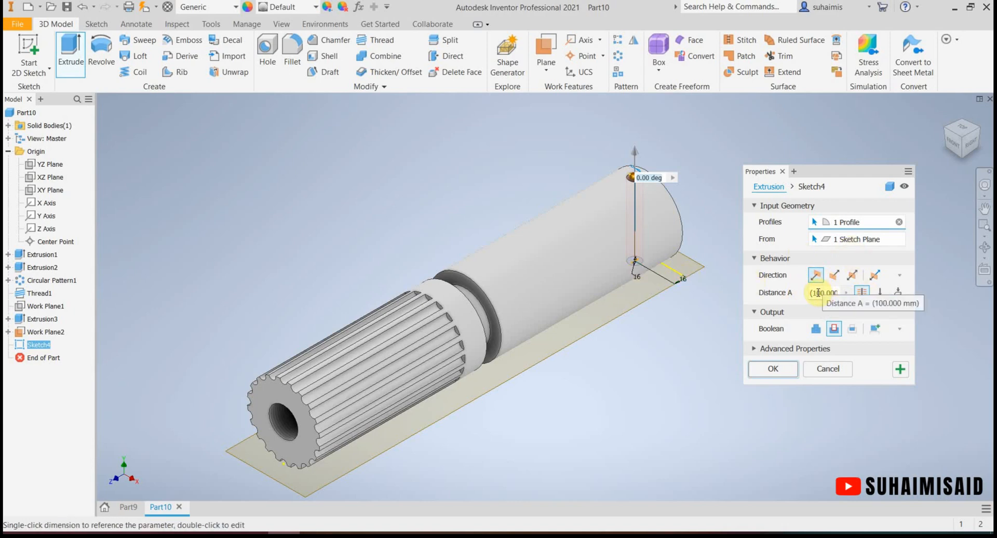
left_click(861, 293)
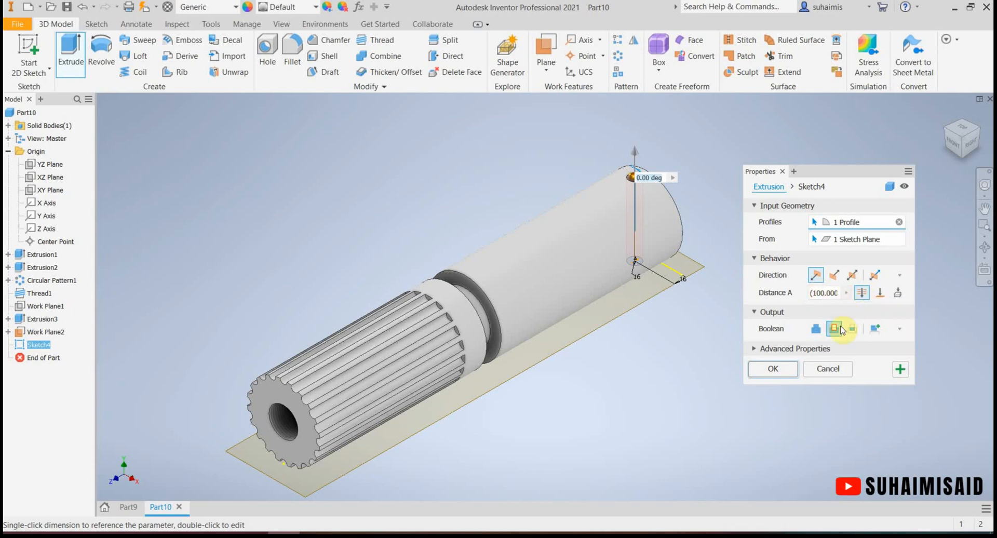
left_click(834, 329)
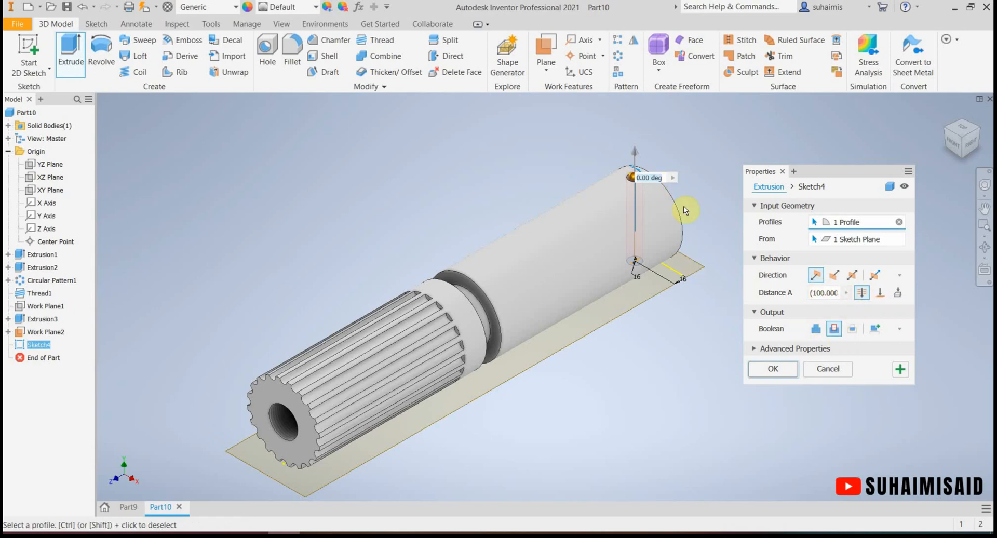
left_click(773, 369)
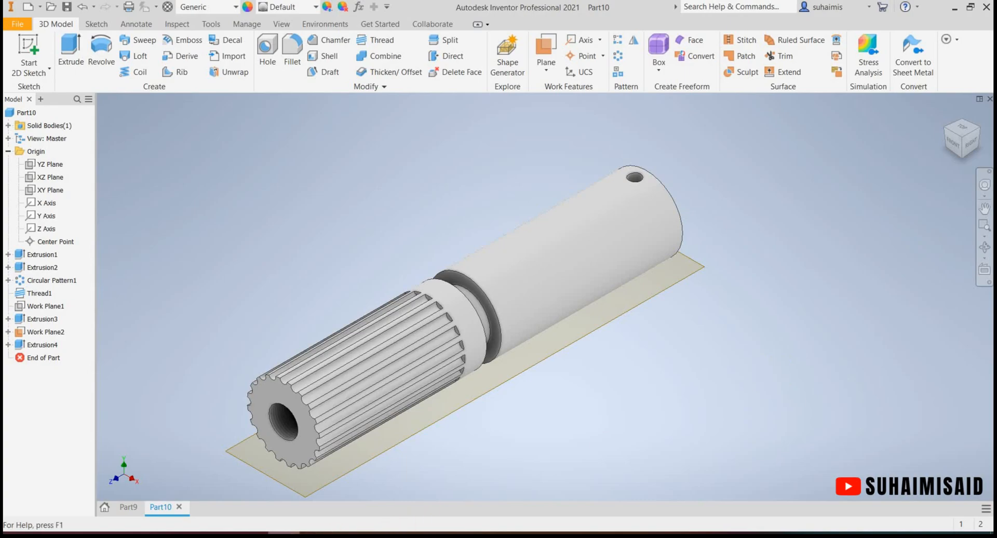
Set up a circular pattern of the extruded hole, using the plain cylinder's surface to define the rotation axis
left_click(284, 534)
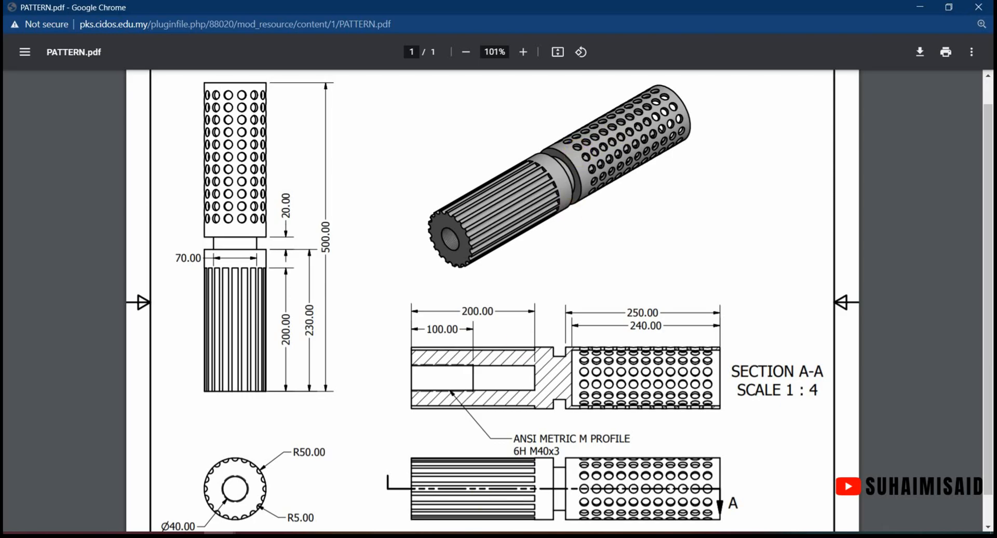
key("alt+Tab")
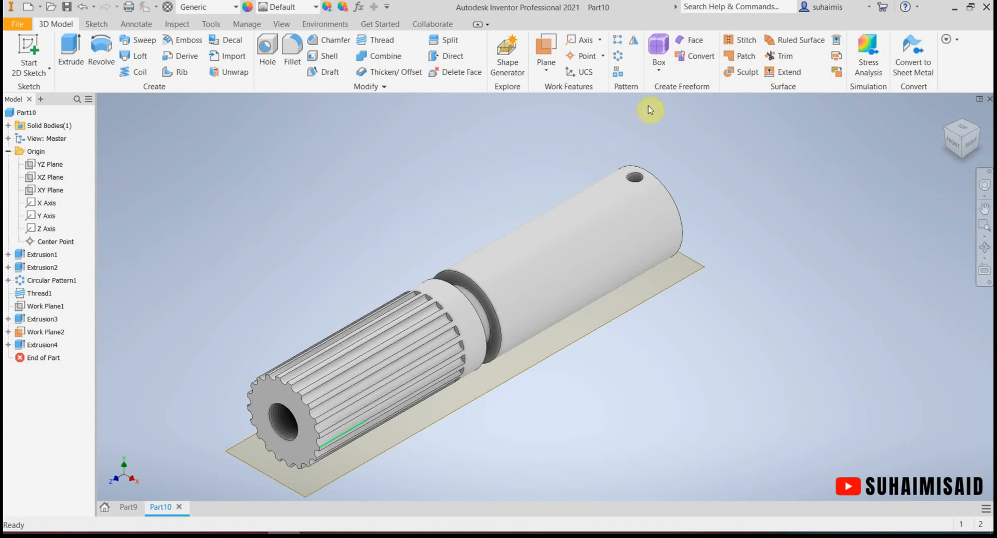
left_click(621, 57)
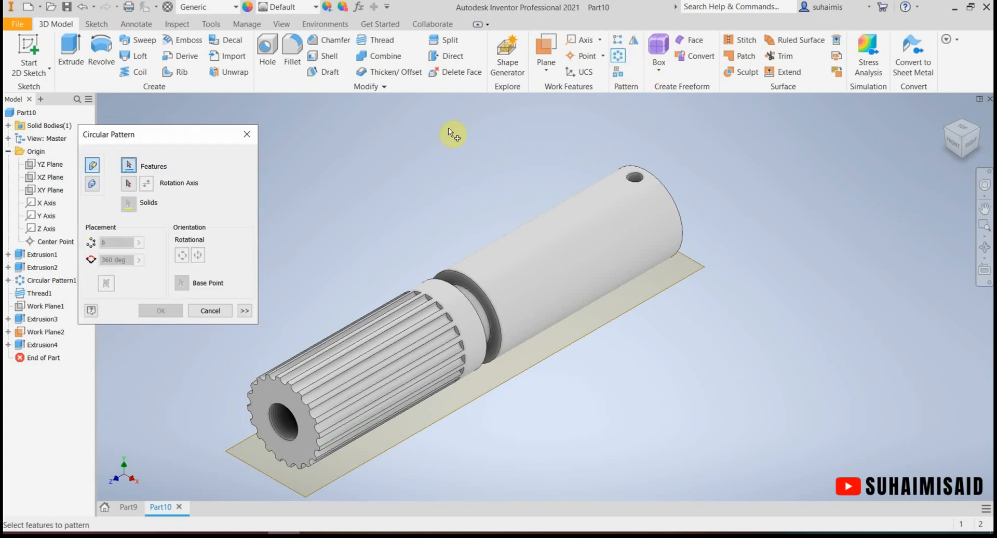
left_click_drag(191, 134, 324, 116)
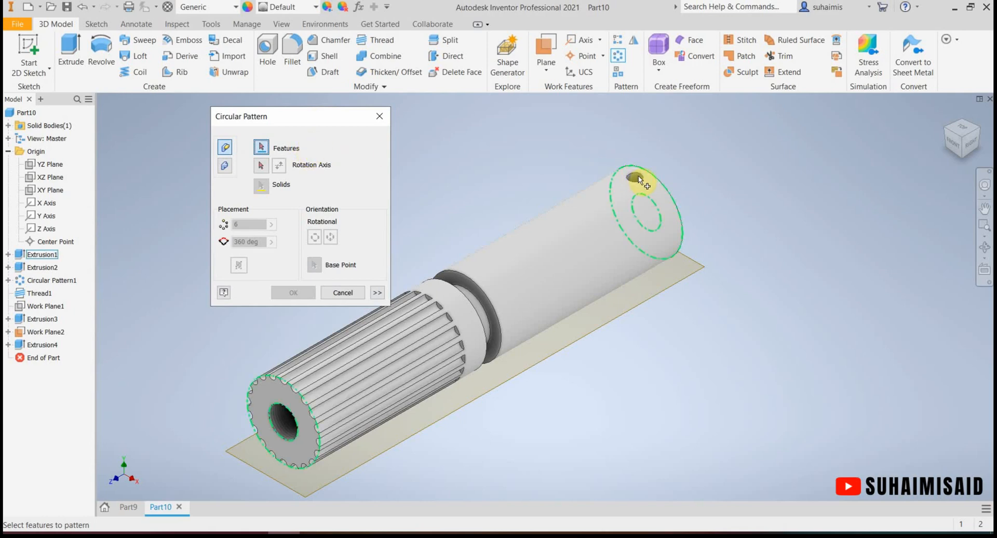
scroll(629, 174, "down", 1)
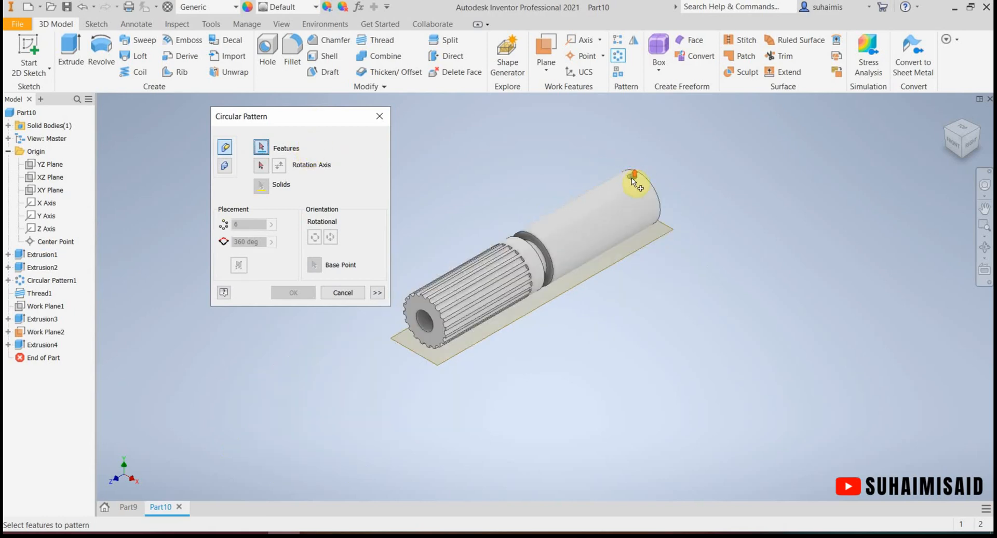
scroll(628, 175, "up", 3)
left_click(634, 172)
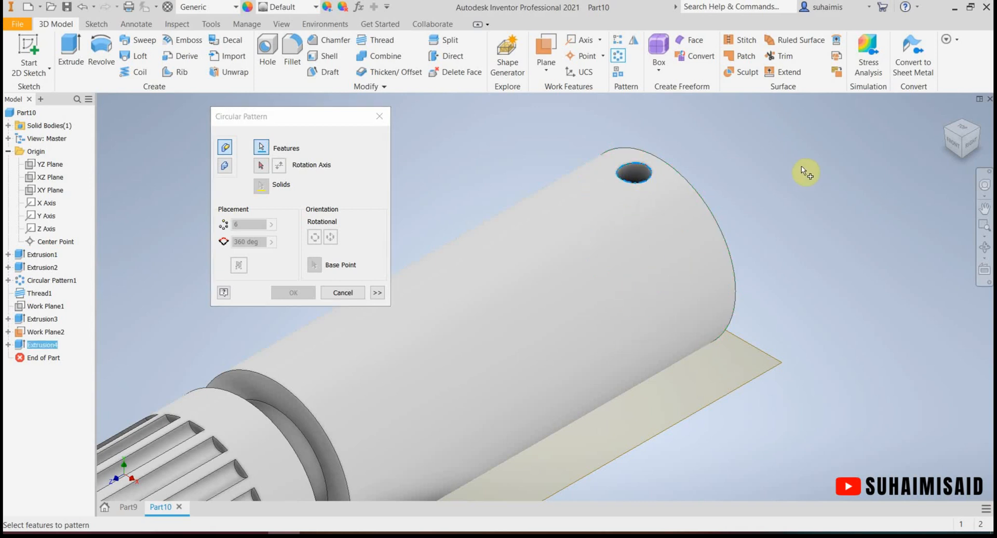
left_click(262, 170)
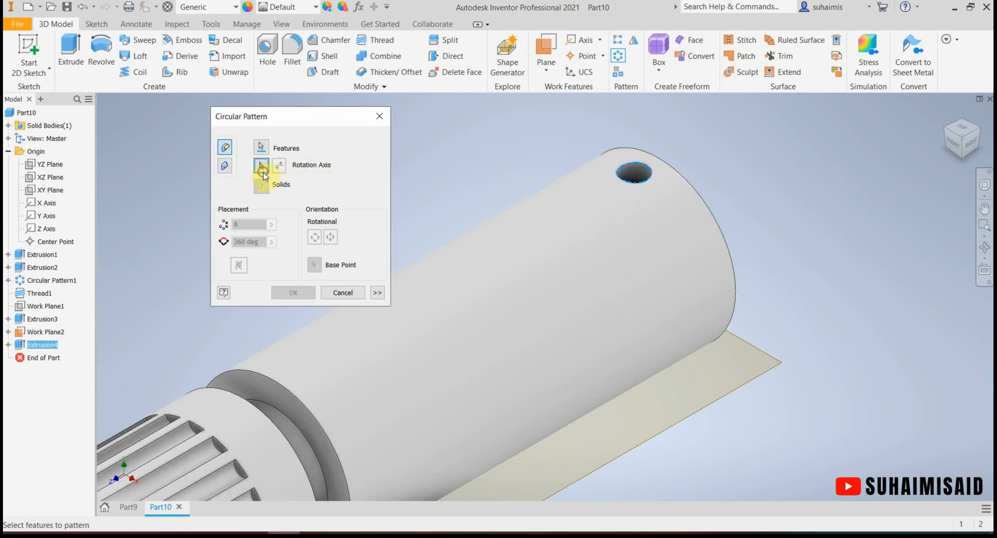
left_click(567, 230)
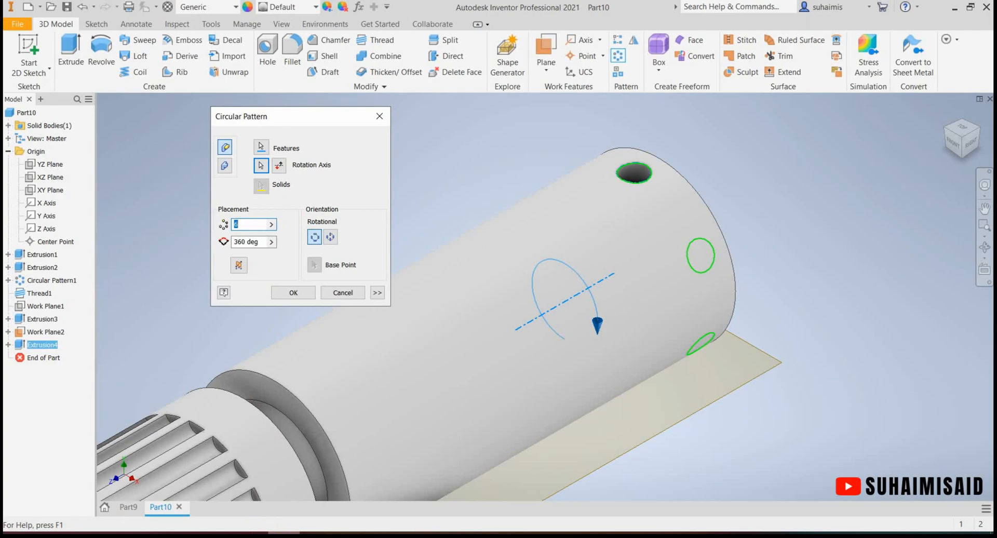
Check the hole rows in the PATTERN.pdf drawing, set the circular pattern to 12 occurrences over 360 deg, and create it
key("alt+Tab")
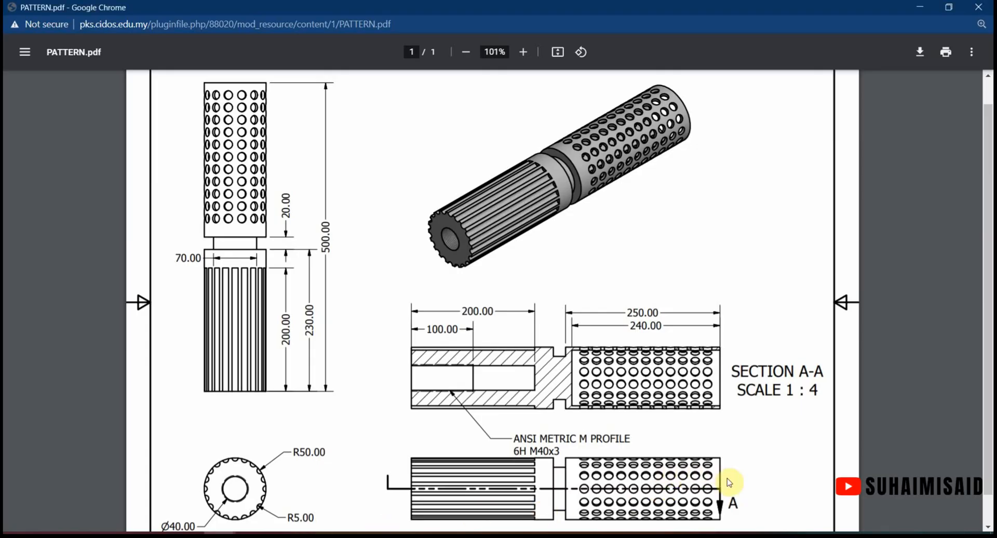
scroll(716, 488, "down", 2, "ctrl")
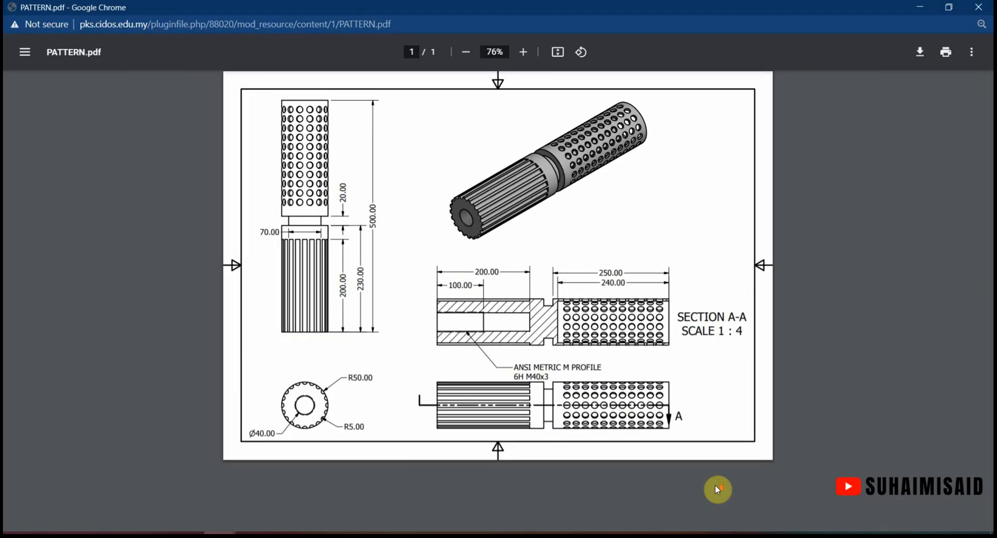
scroll(716, 486, "up", 5, "ctrl")
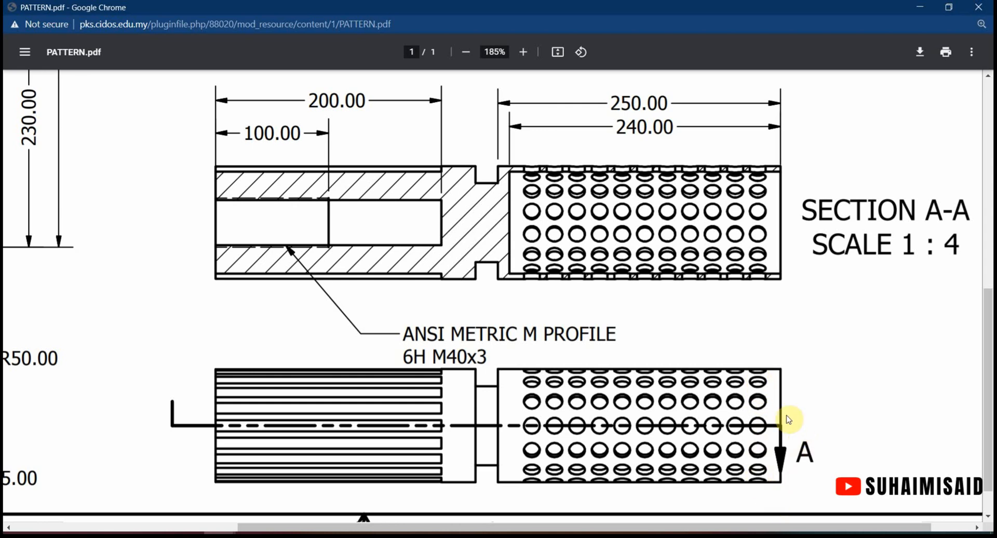
left_click(285, 535)
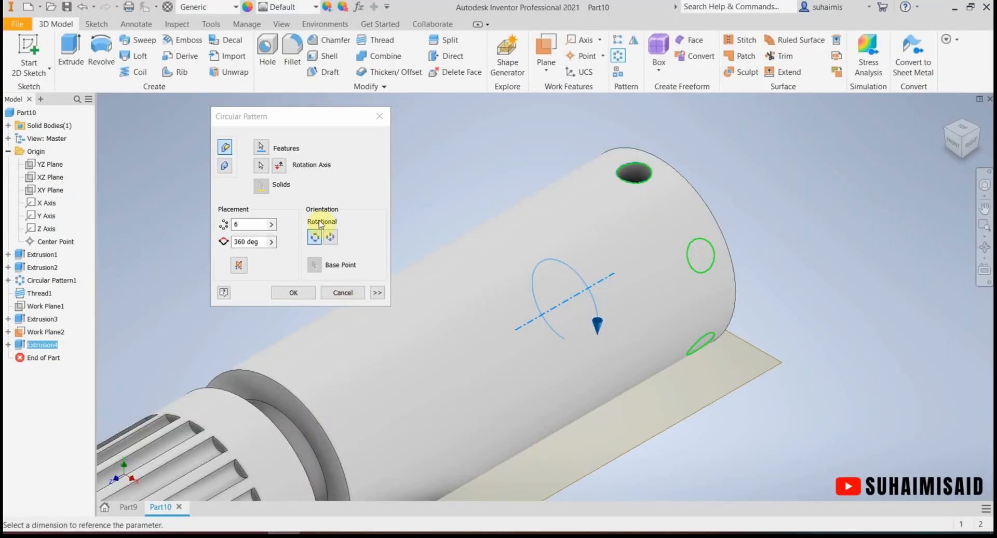
double_click(250, 224)
type("1")
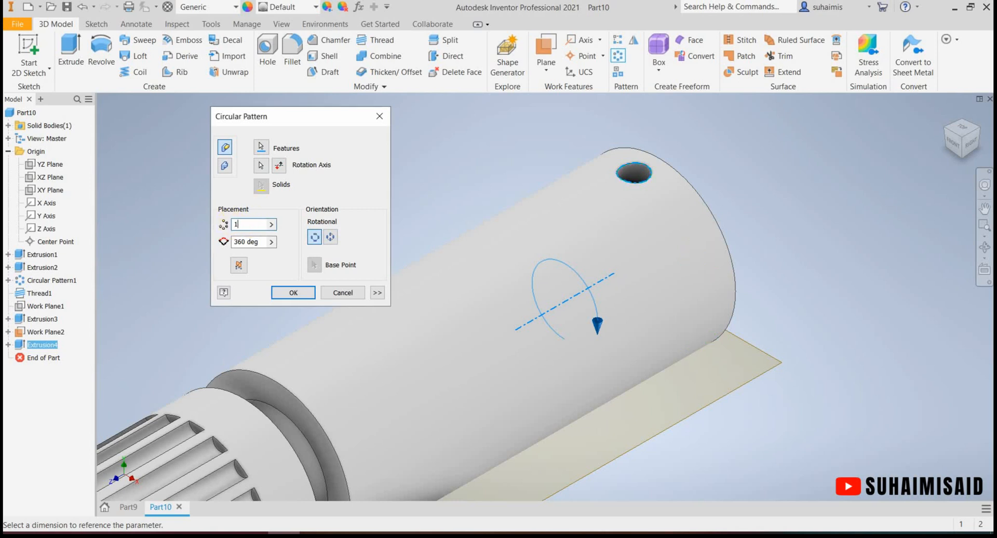
type("2")
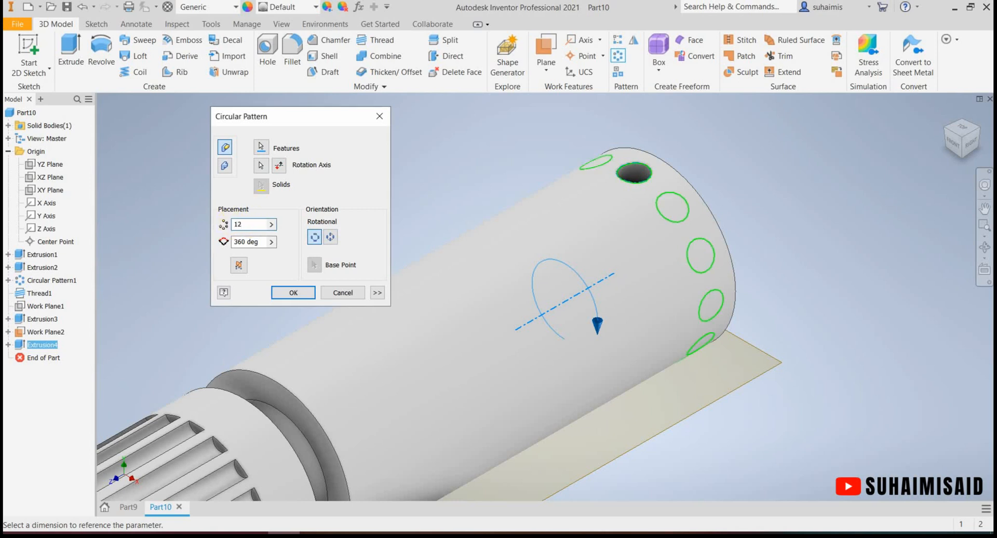
left_click(293, 292)
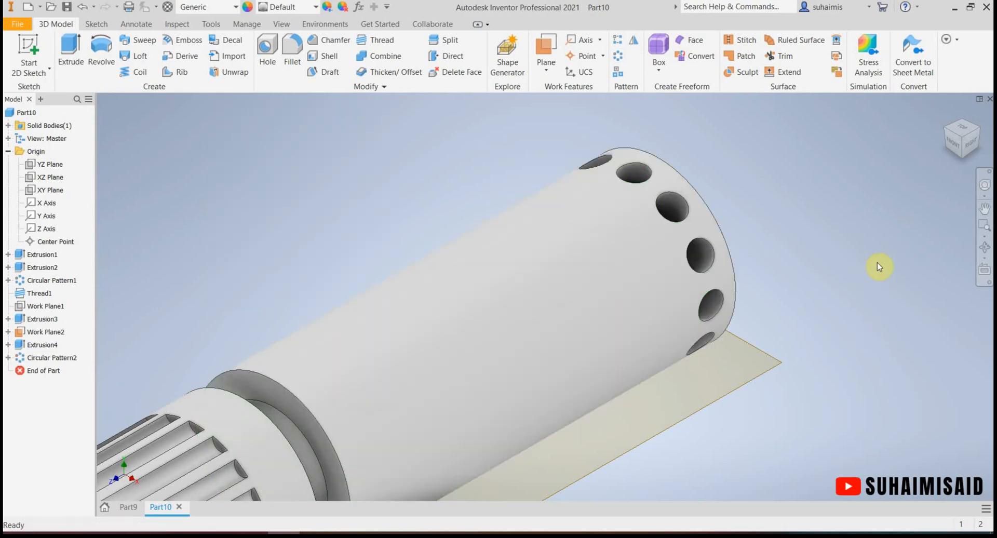
Switch to the PATTERN.pdf drawing in Chrome and examine the perforated section for the layout of the hole rows
scroll(855, 358, "down", 2)
scroll(817, 376, "up", 5)
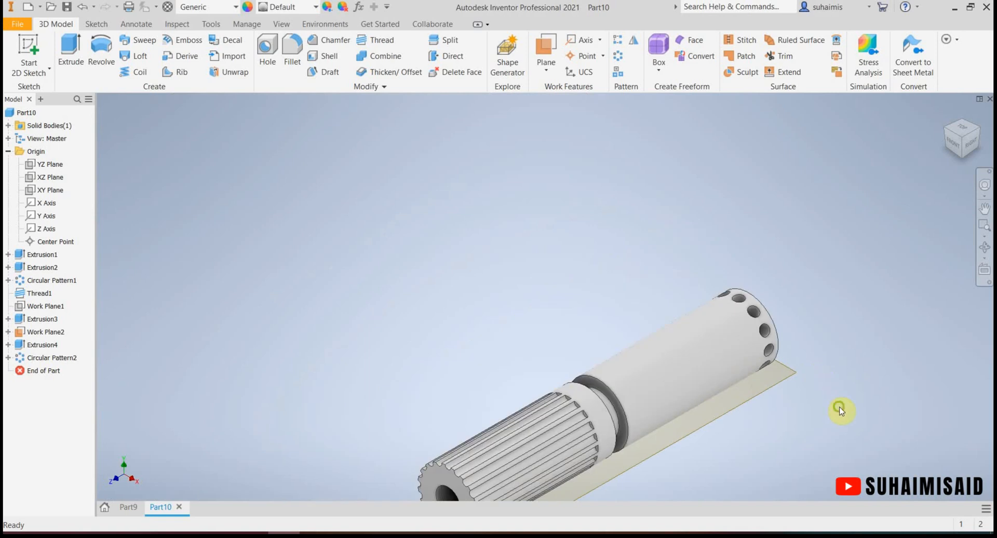
middle_click_drag(841, 410, 758, 330)
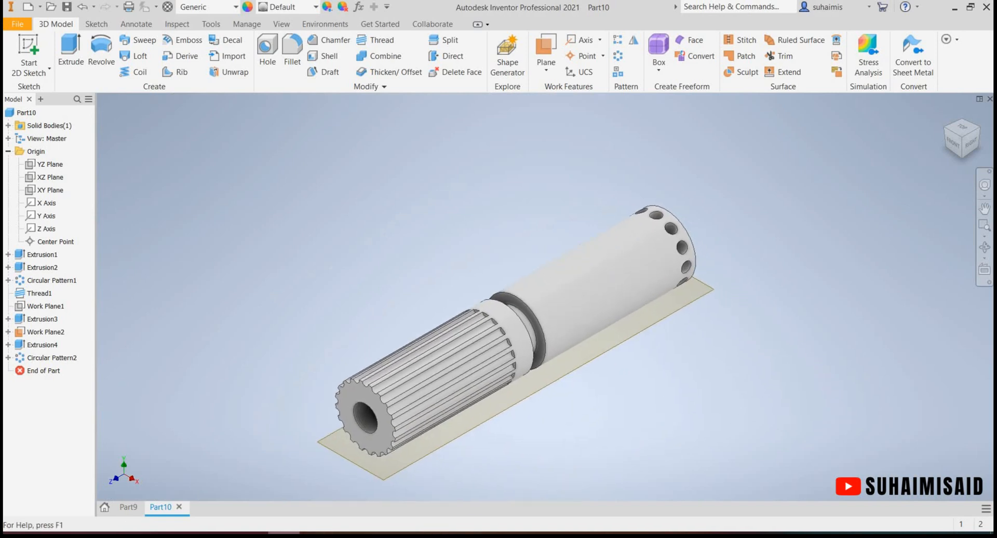
left_click(219, 536)
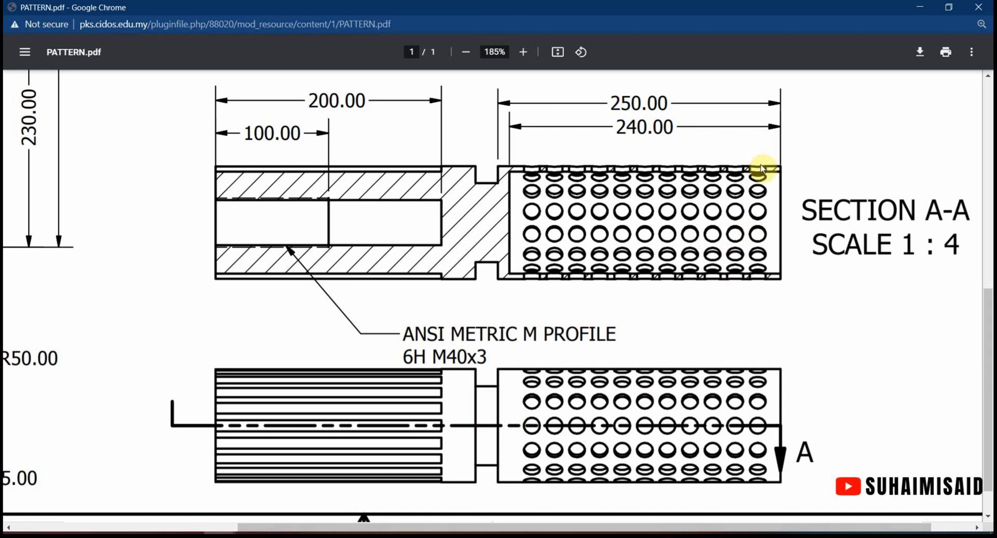
scroll(677, 316, "down", 2, "ctrl")
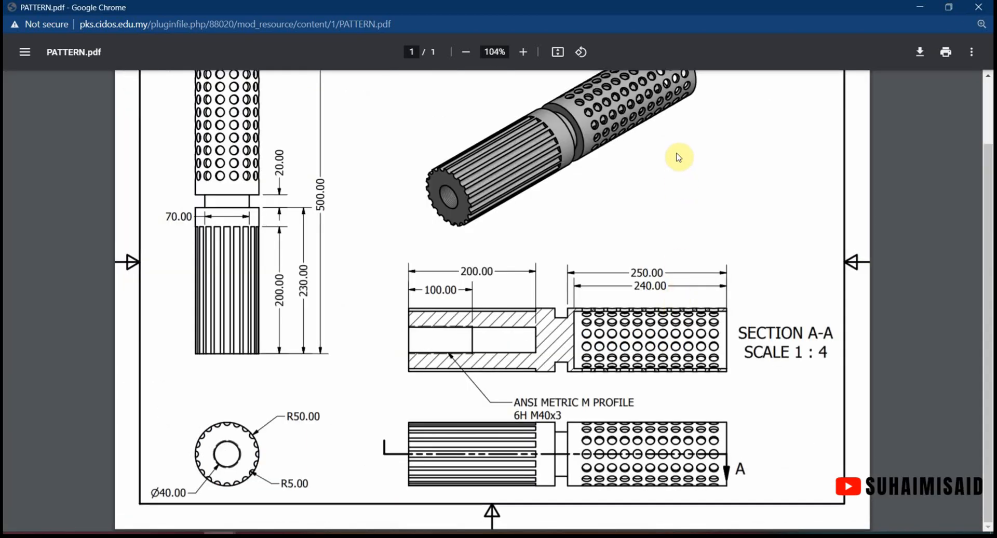
Return to Inventor and start a rectangular pattern, selecting the hole cut and its circular pattern as the features
scroll(989, 262, "up", 1)
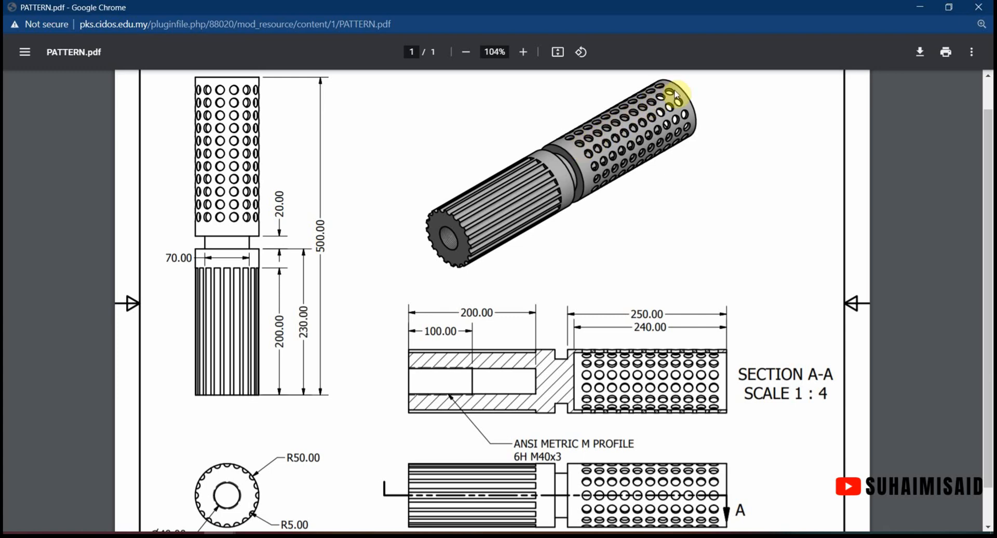
left_click(286, 535)
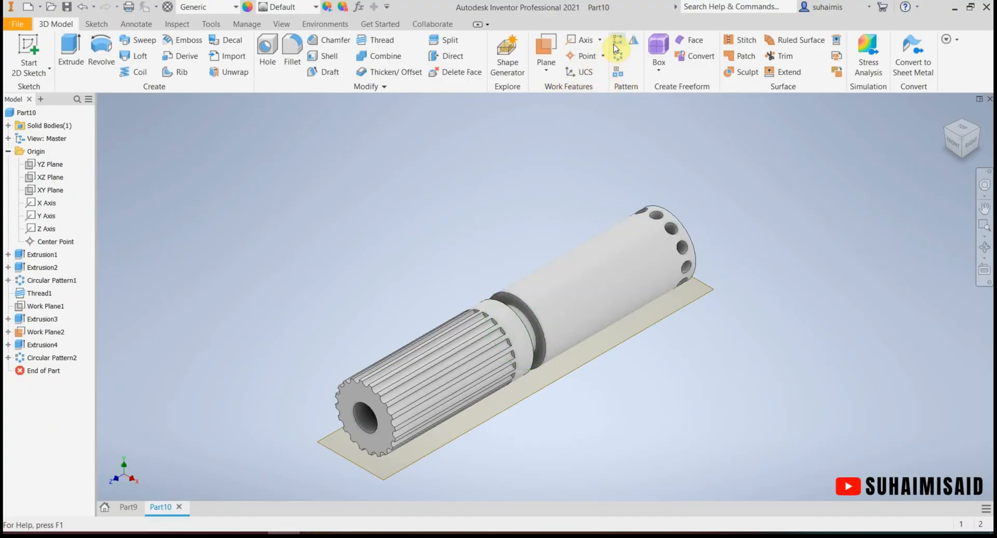
left_click(617, 40)
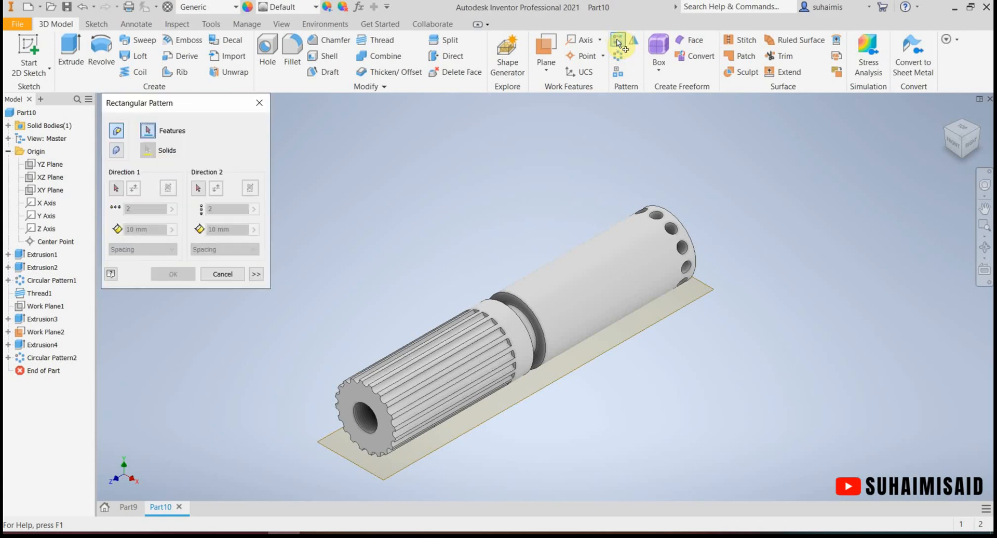
left_click(659, 218)
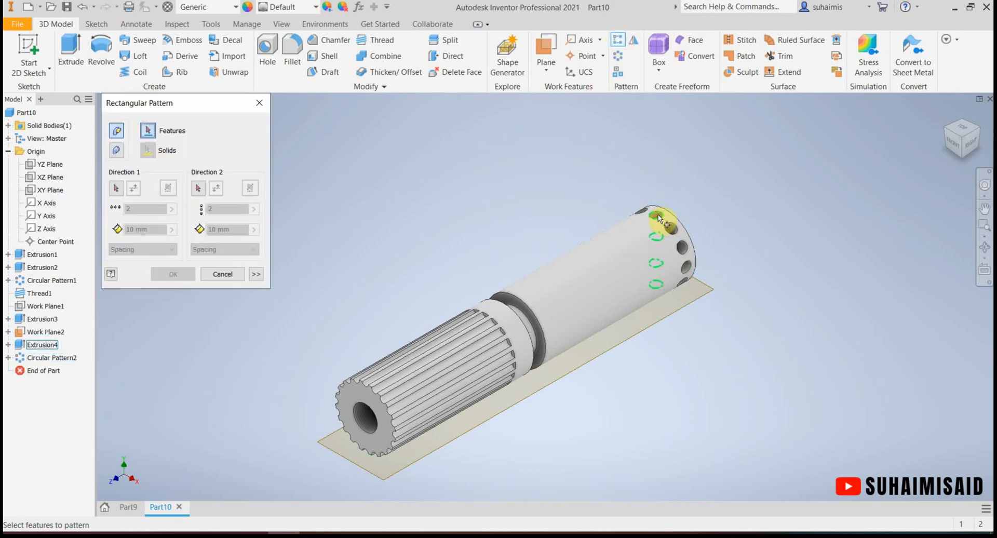
left_click(671, 230)
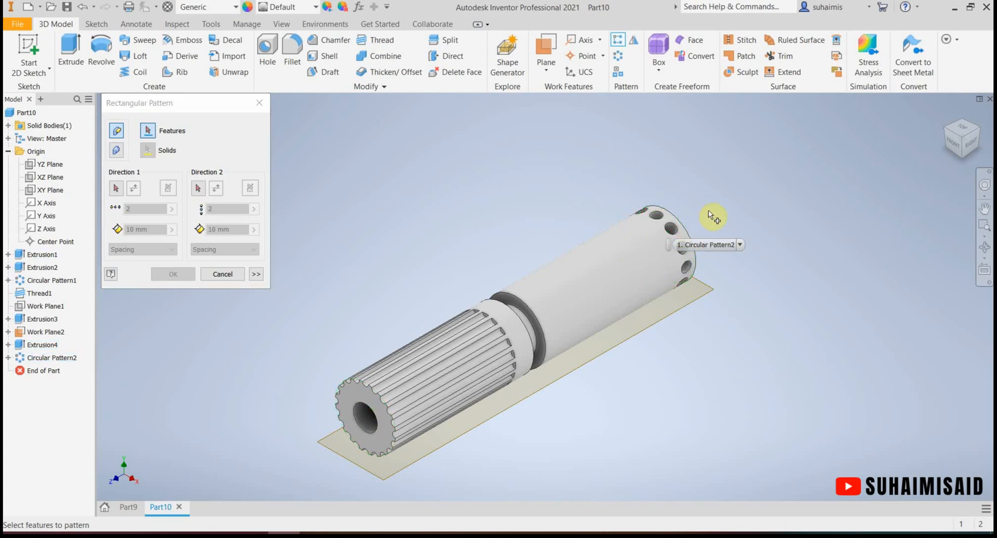
left_click(688, 231)
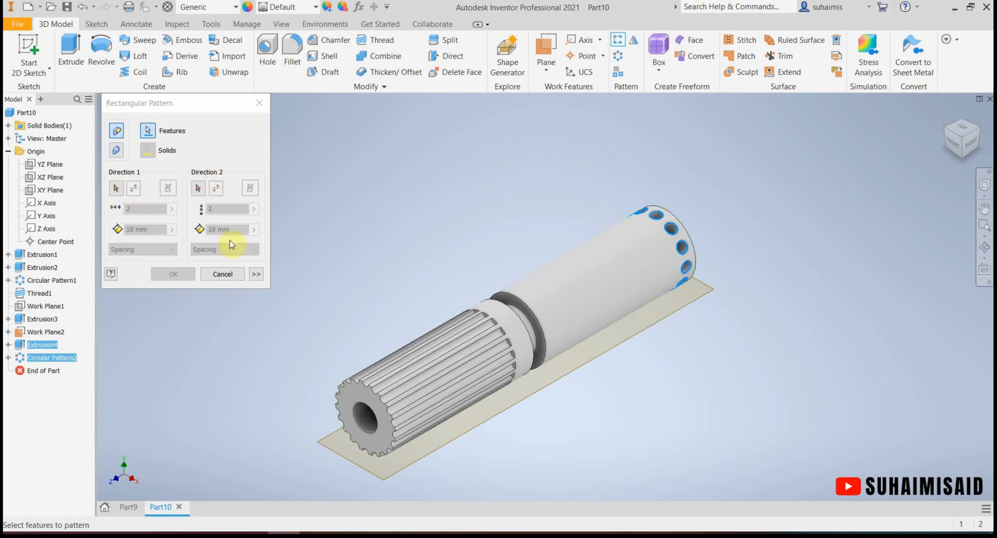
Pattern the ring of holes along the Z axis with 11 occurrences at 20 mm spacing and create the pattern
left_click(116, 188)
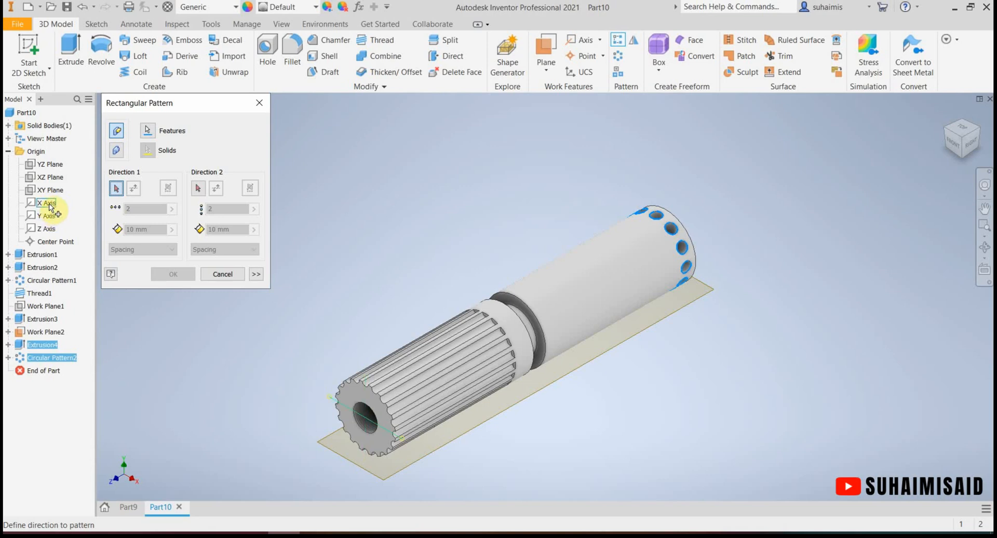
left_click(51, 234)
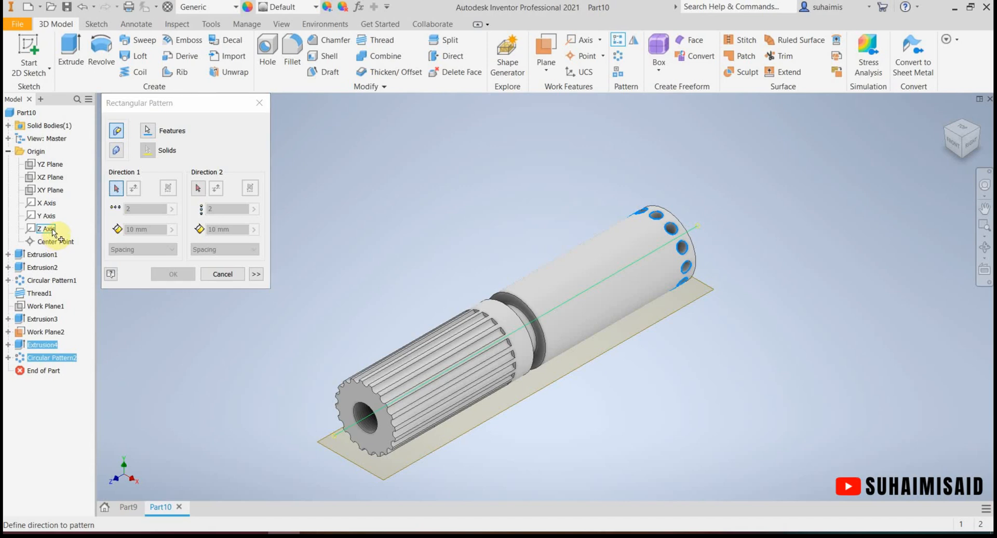
left_click(50, 231)
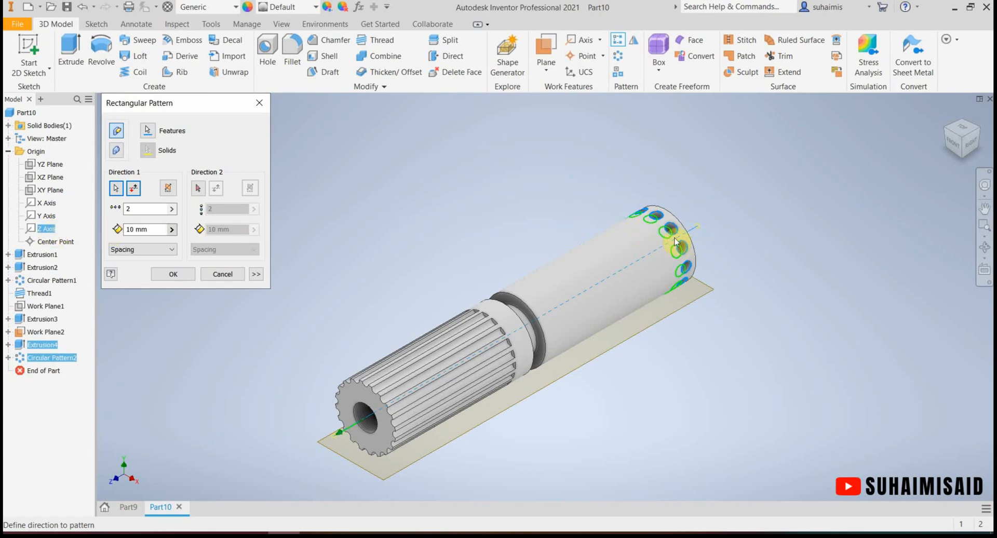
left_click(133, 209)
double_click(125, 208)
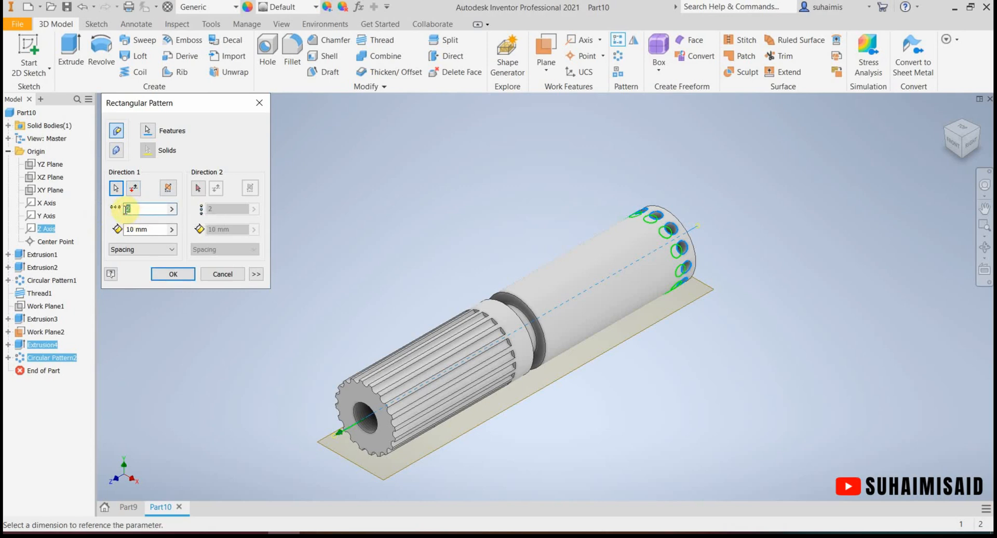
type("11")
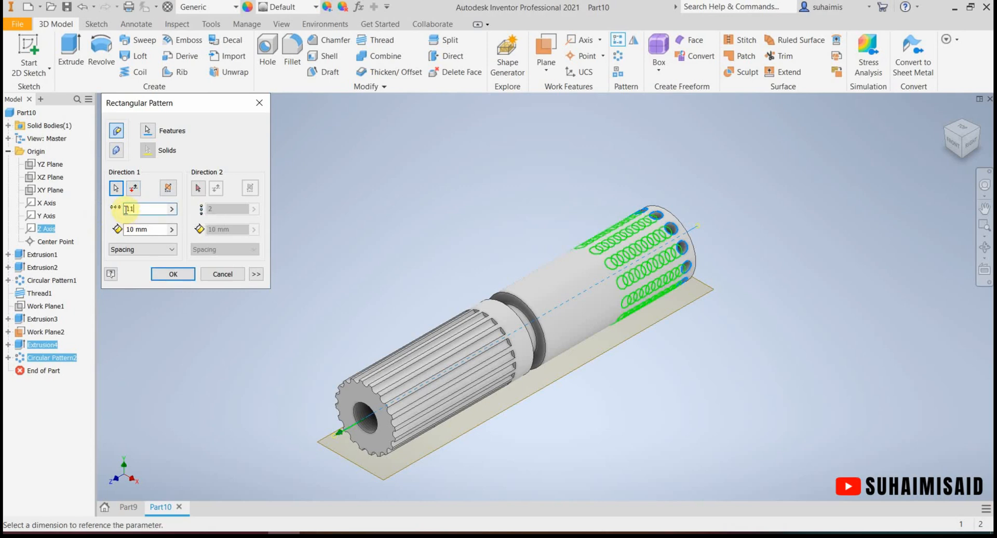
left_click(149, 230)
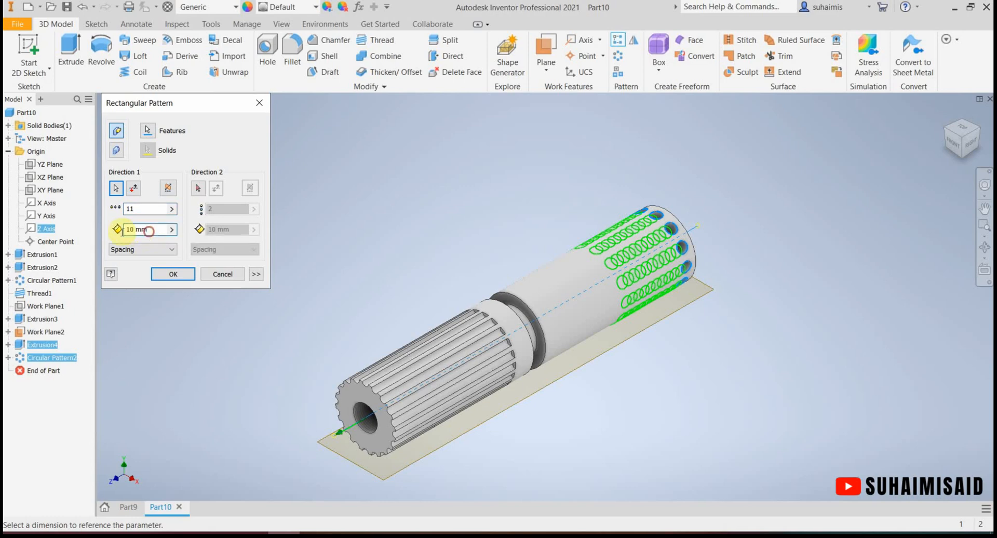
double_click(122, 230)
type("20")
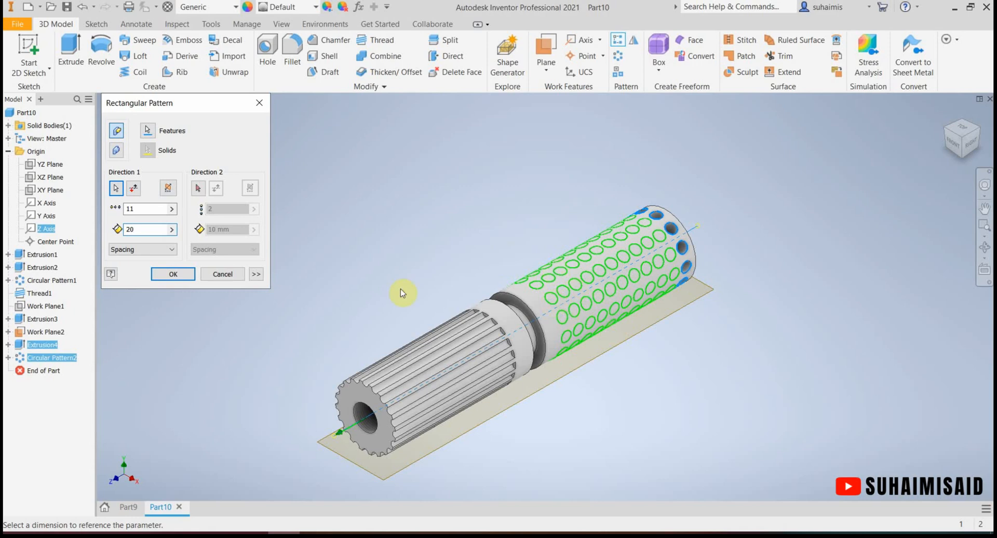
left_click(173, 274)
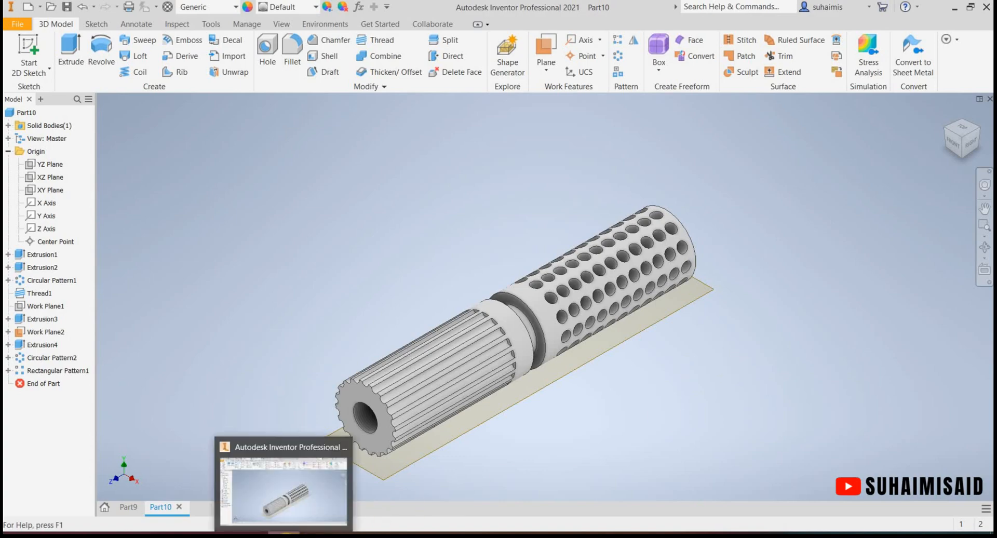
Check the section view in PATTERN.pdf, then start a new sketch on the perforated cylinder's flat end face
left_click(285, 533)
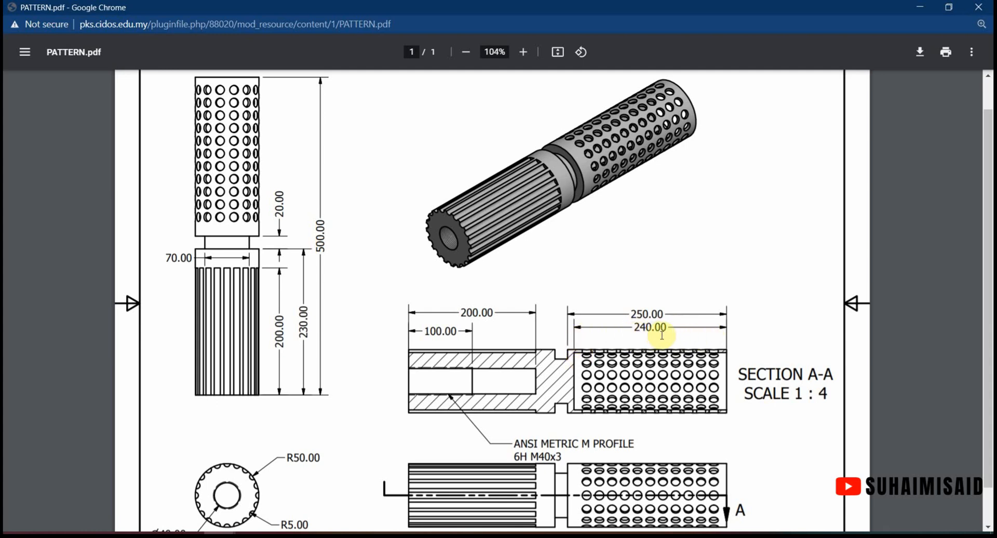
left_click(284, 535)
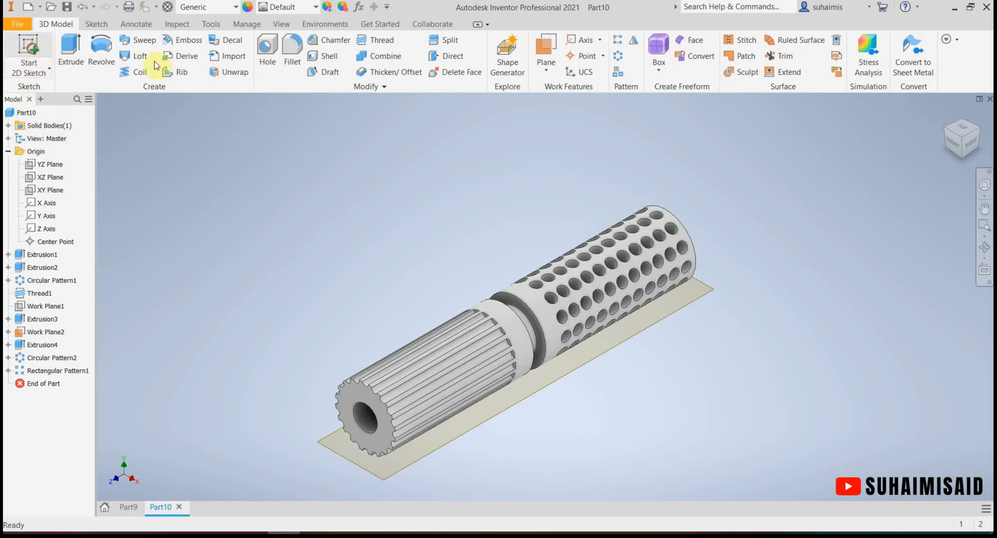
left_click(32, 54)
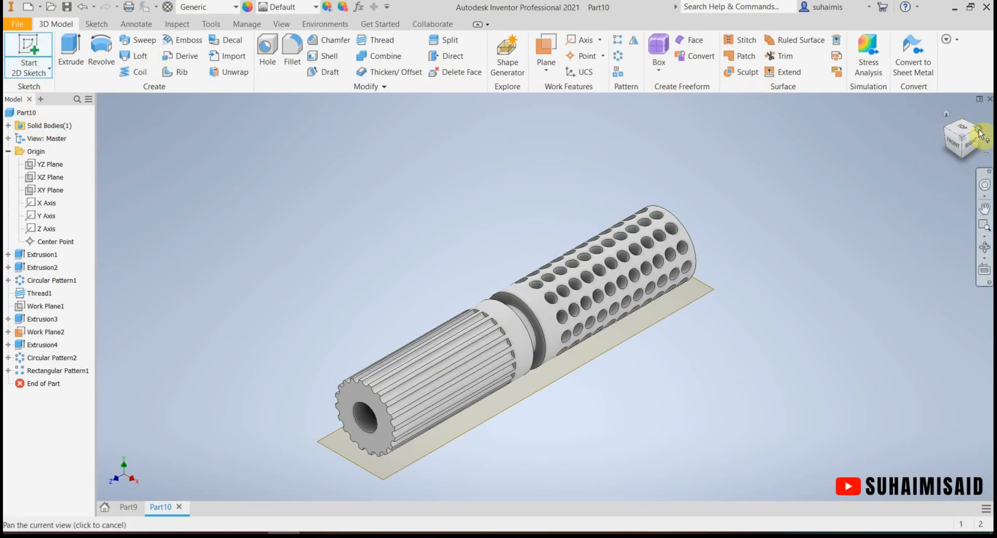
left_click(979, 129)
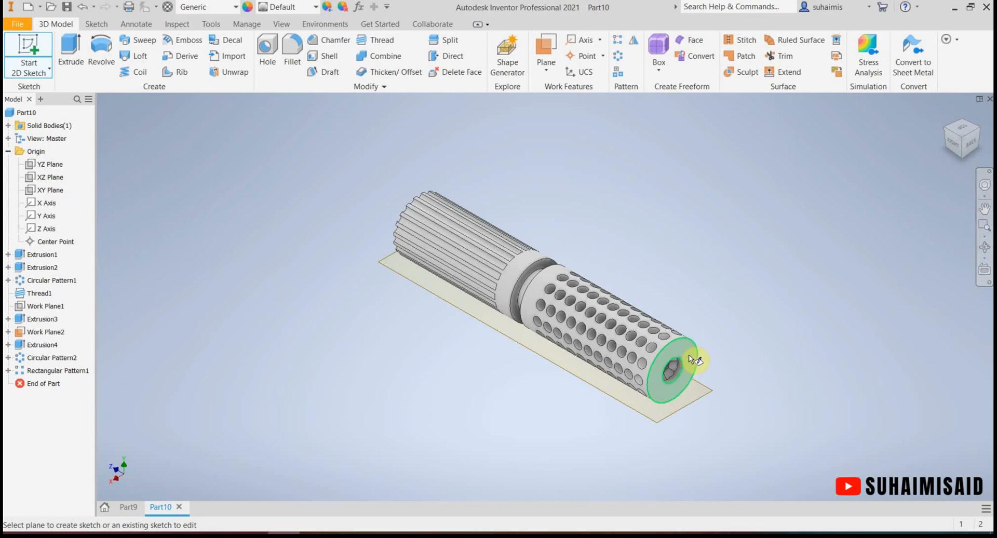
left_click(688, 355)
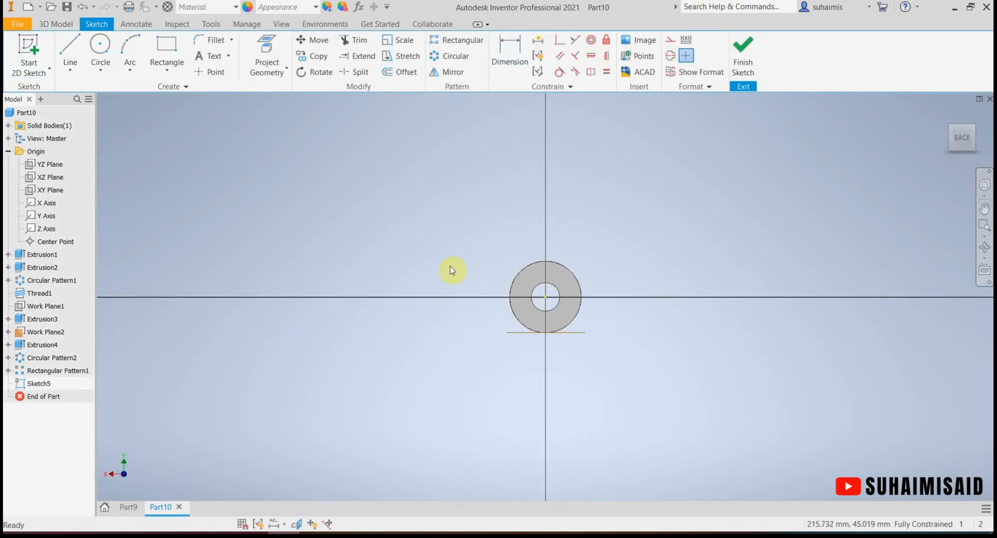
Draw a circle centered on the origin, about 7.8 mm inside the end face's outer edge
scroll(450, 267, "down", 5)
mouse_move(481, 279)
middle_mouse_down()
mouse_move(322, 189)
mouse_move(277, 175)
middle_mouse_up()
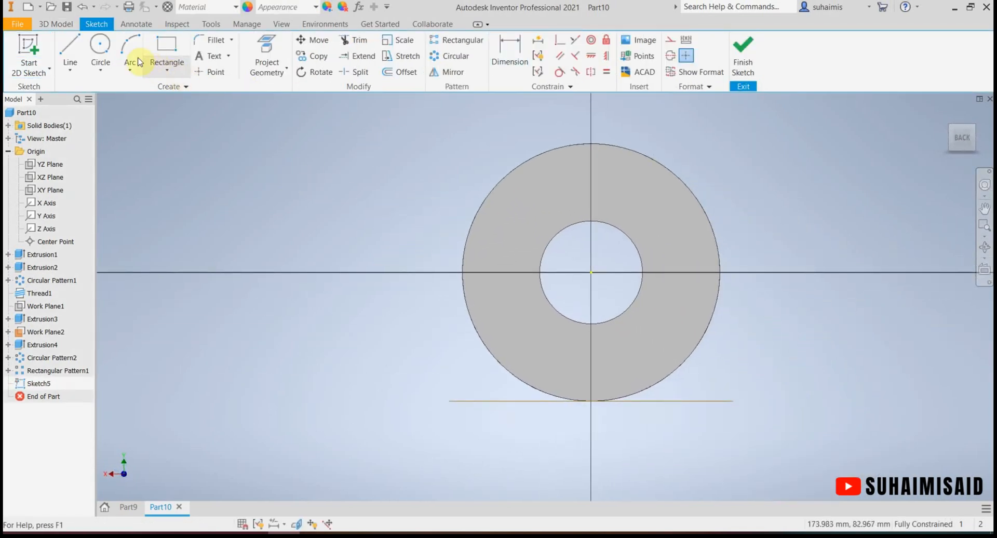
left_click(100, 50)
left_click(592, 271)
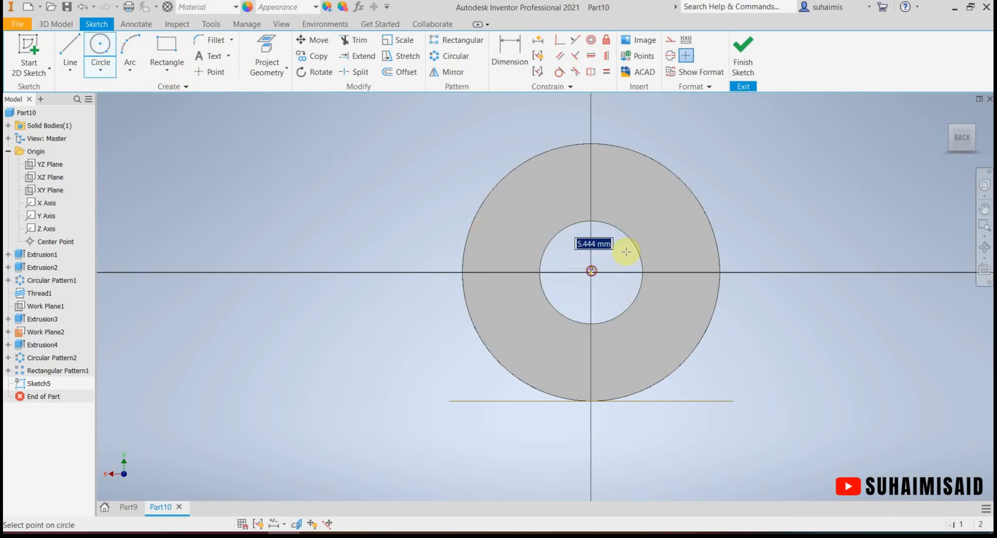
left_click(678, 207)
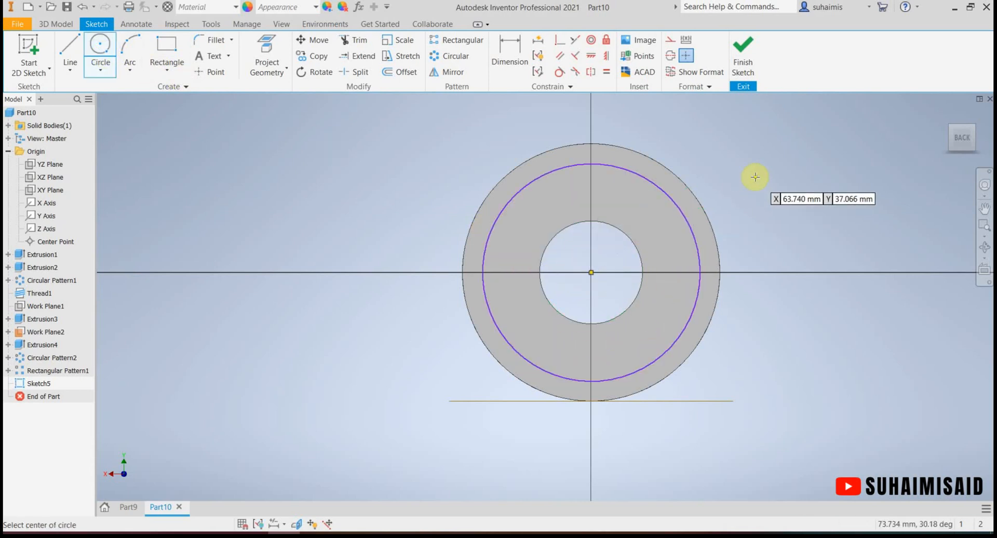
Dimension the gap between the new circle and the outer edge as 5 mm and finish the sketch
left_click(514, 62)
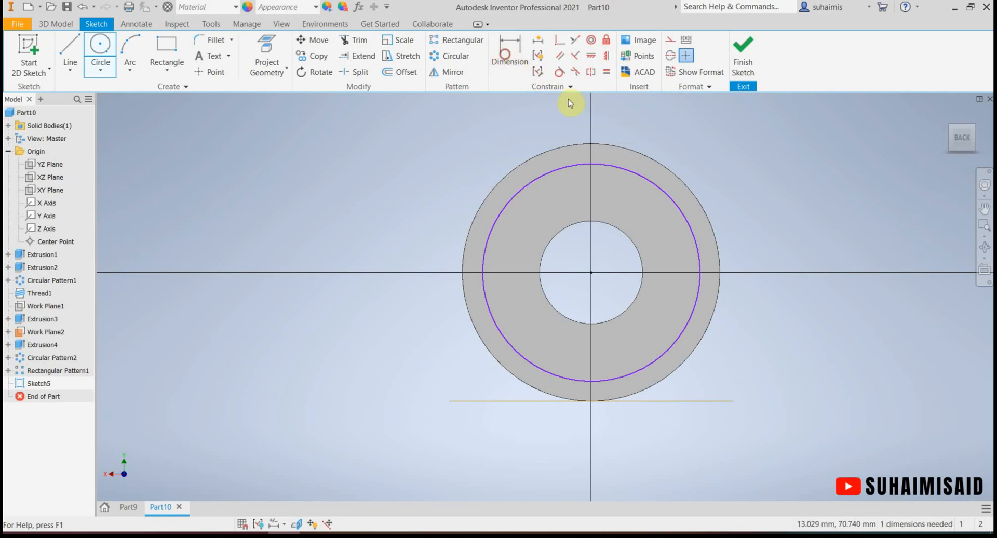
left_click(678, 209)
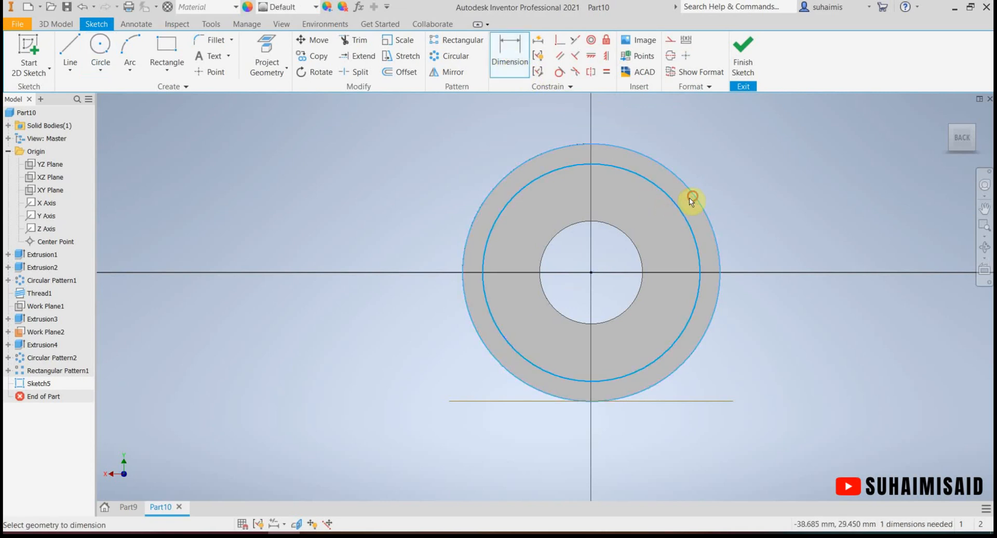
left_click(691, 201)
left_click(679, 193)
type("5")
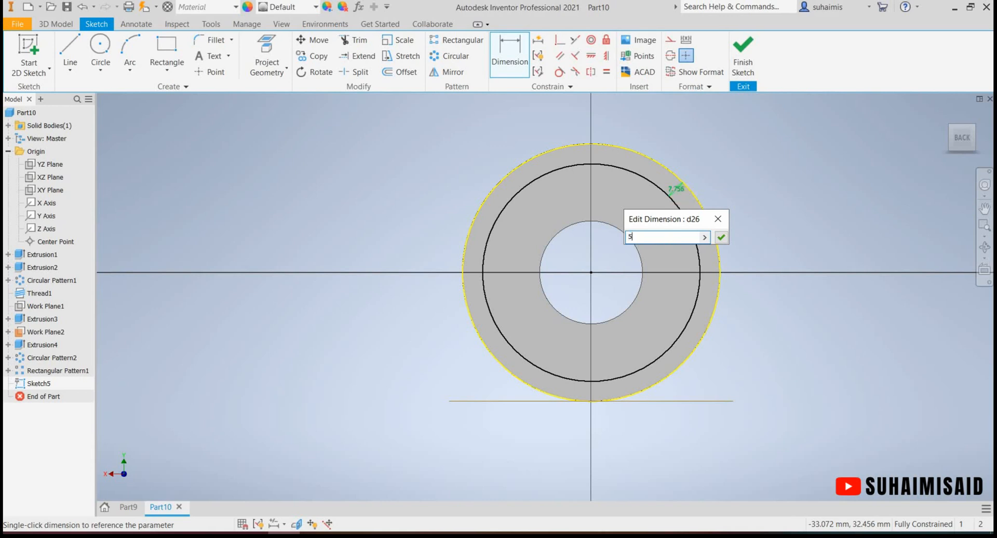
key("Return")
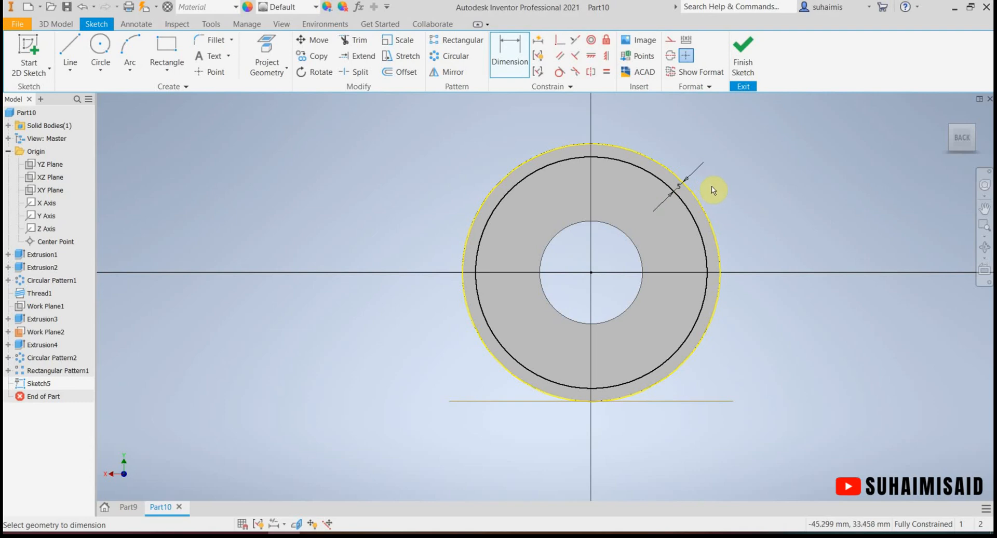
left_click(745, 63)
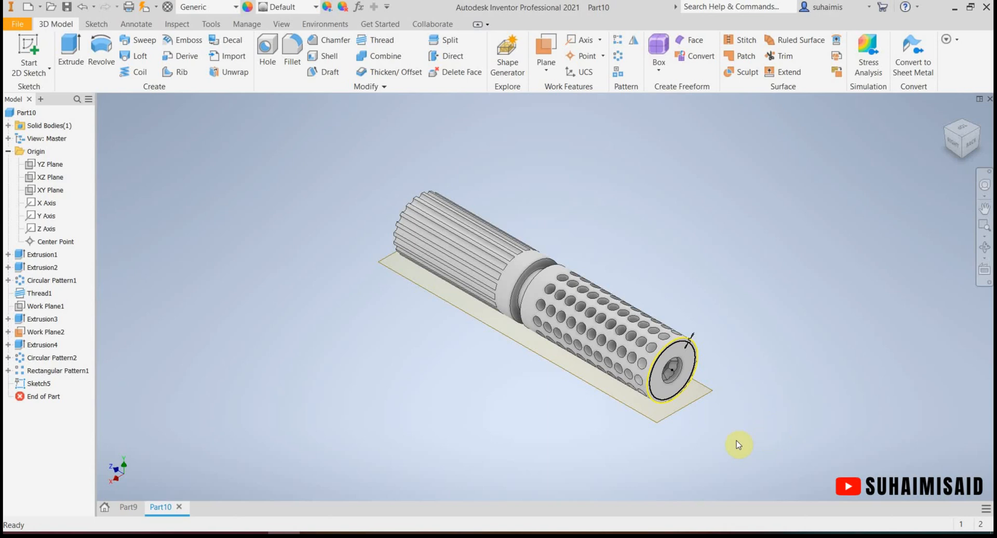
Check the bore depth in PATTERN.pdf and extrude the circle as a 240 mm deep cut into the perforated cylinder
left_click(73, 50)
scroll(632, 446, "up", 3)
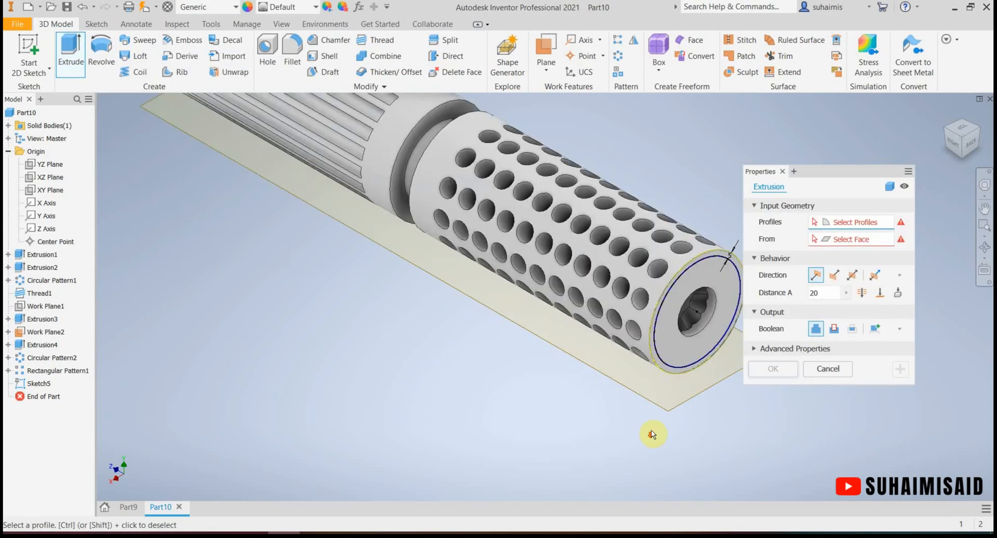
left_click(685, 353)
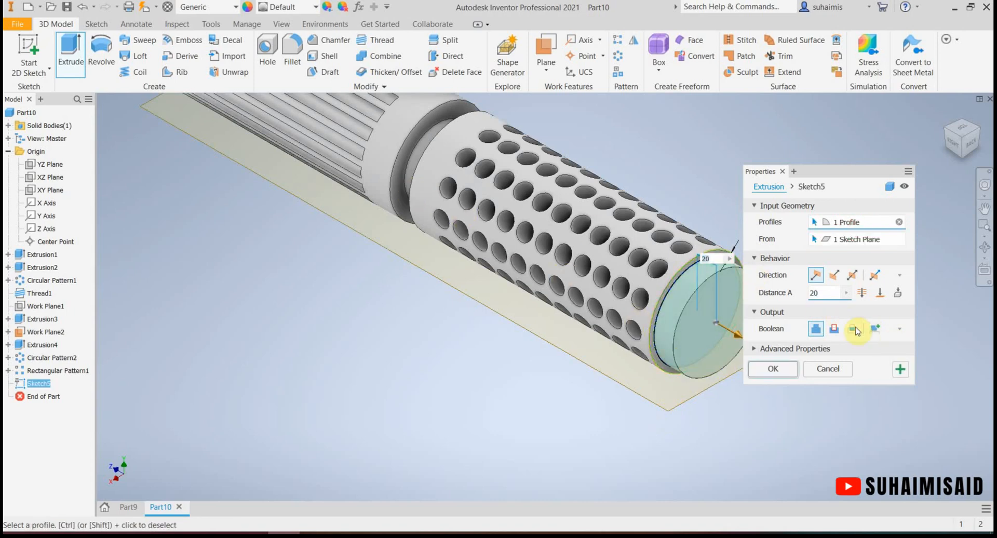
left_click(833, 328)
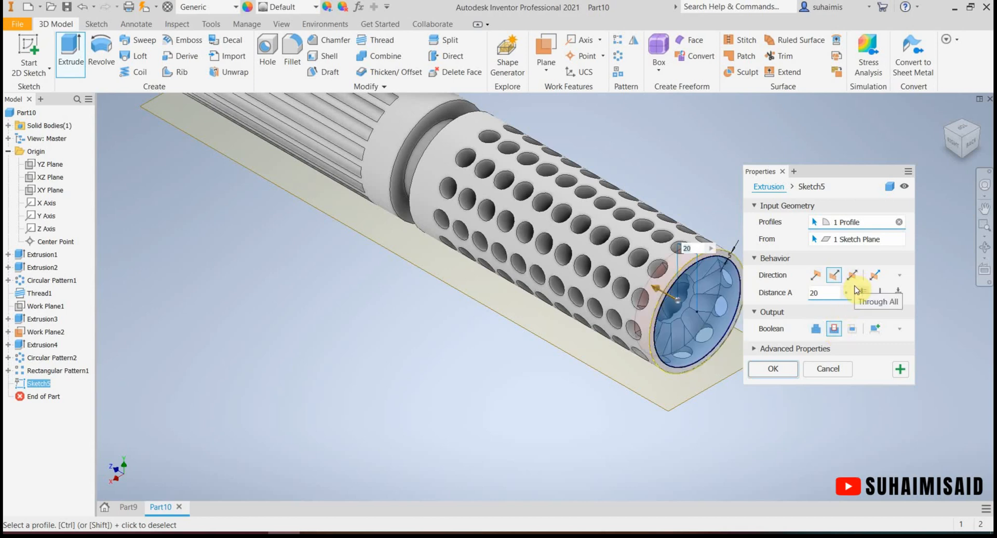
left_click(219, 535)
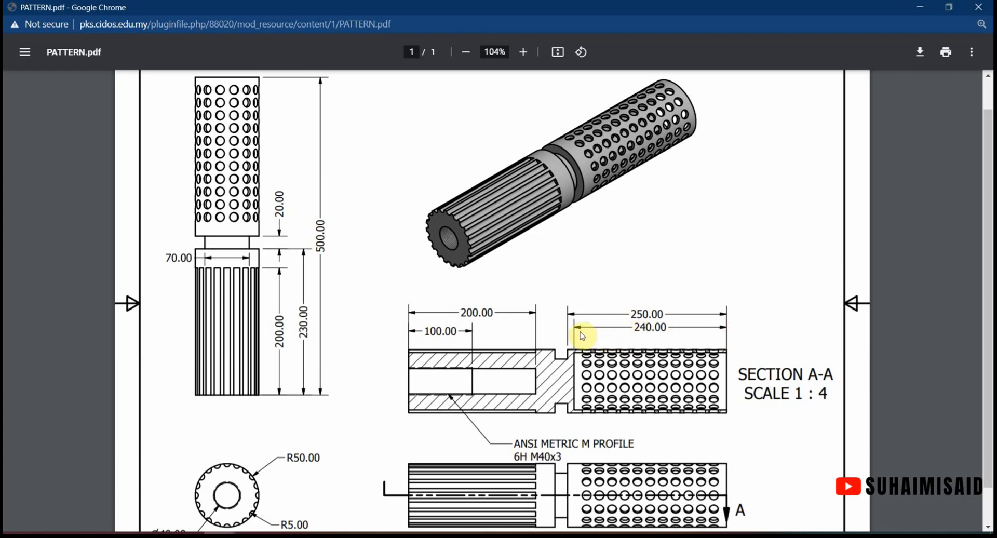
left_click(286, 535)
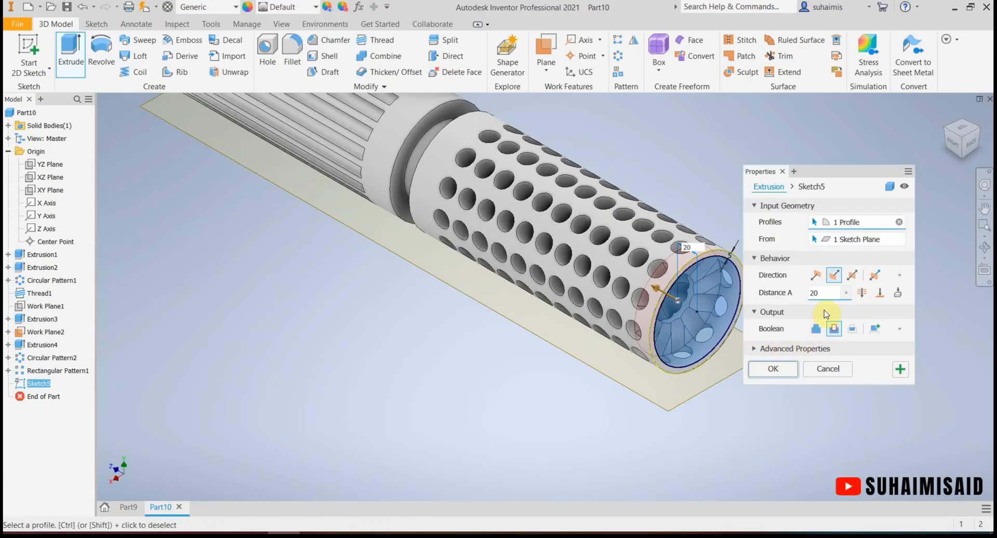
left_click_drag(824, 296, 817, 294)
type("4")
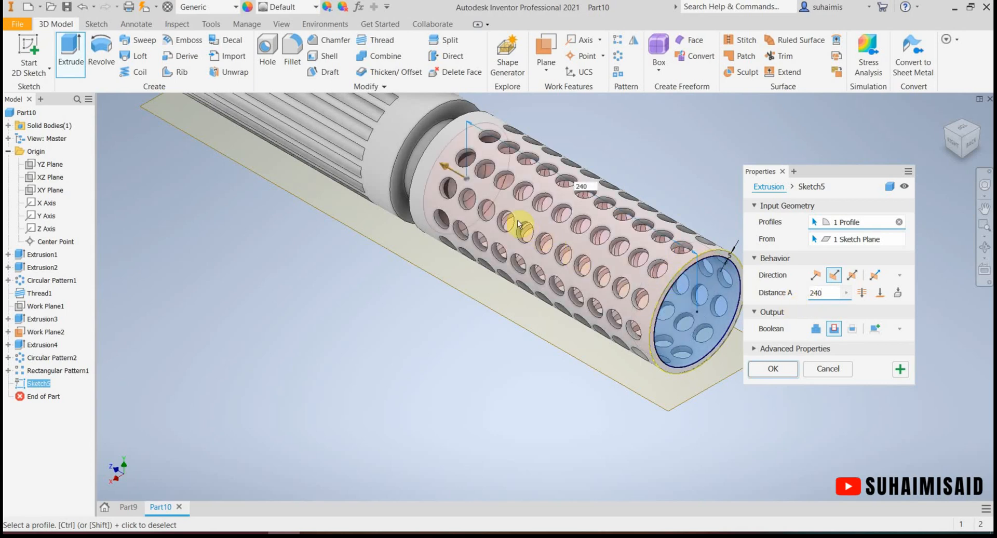
left_click(773, 370)
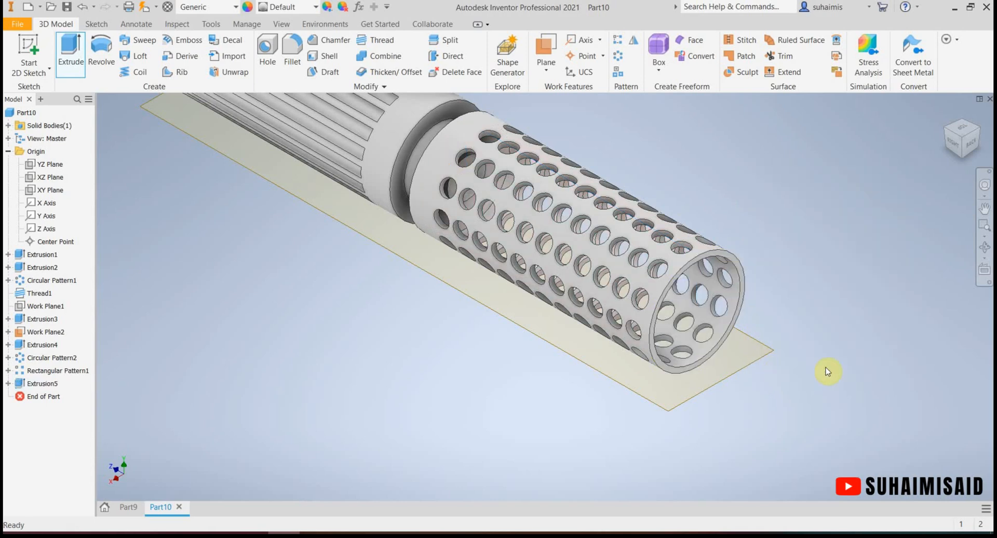
left_click(984, 247)
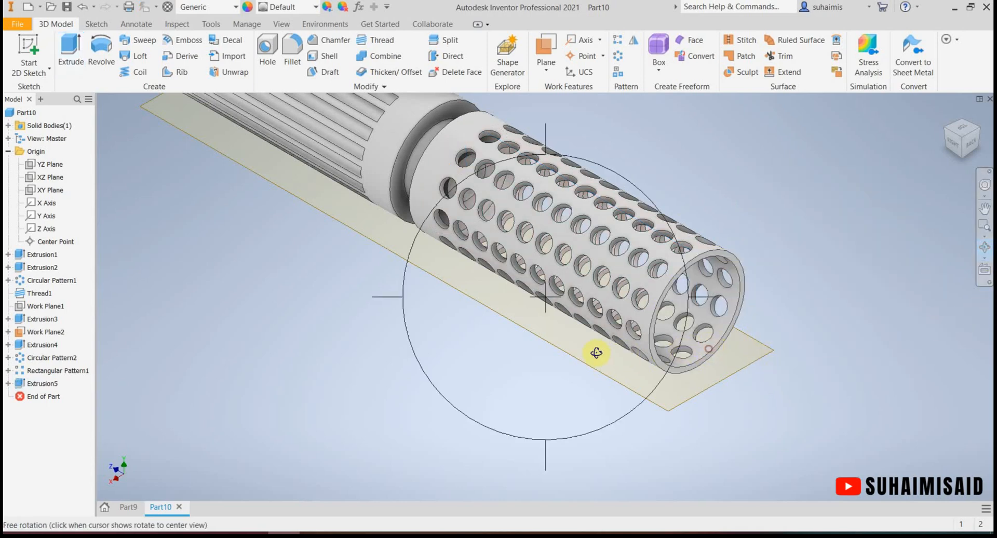
Turn off the visibility of the offset work plane running along the underside of the part
left_click_drag(596, 349, 690, 320)
left_click(946, 113)
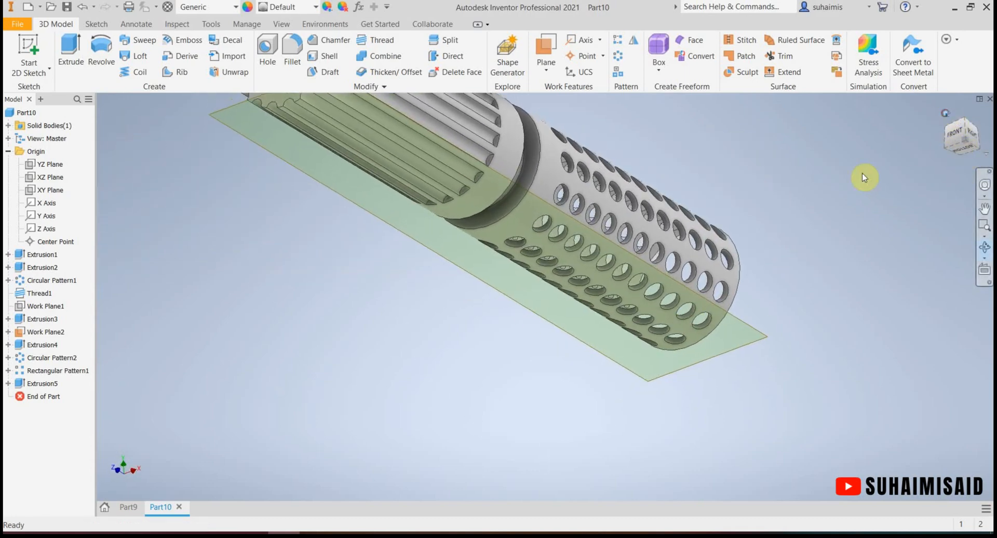
right_click(733, 328)
left_click(753, 333)
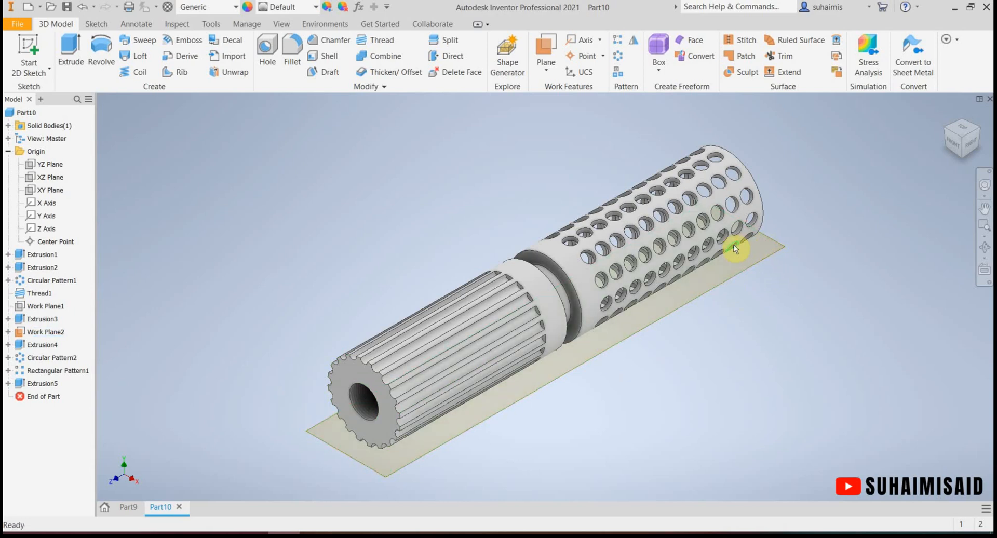
right_click(767, 254)
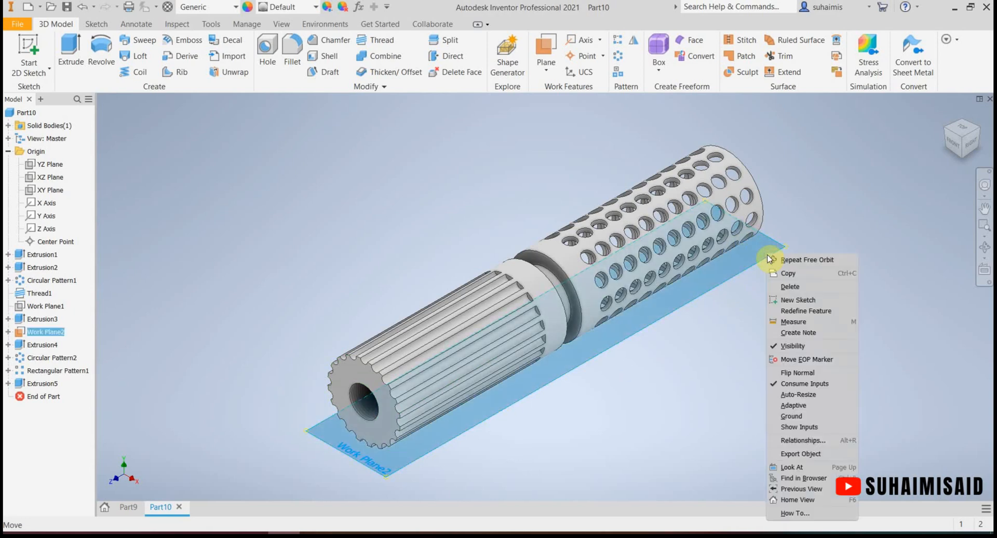
left_click(798, 346)
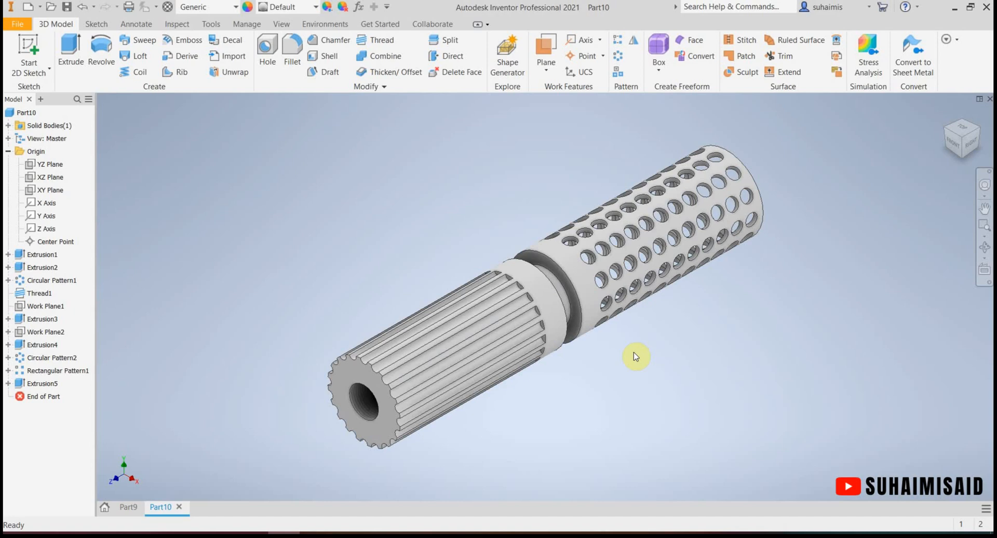
Check the finish used on Part9, then select the whole Part10 model and open the Appearance Browser
left_click(129, 506)
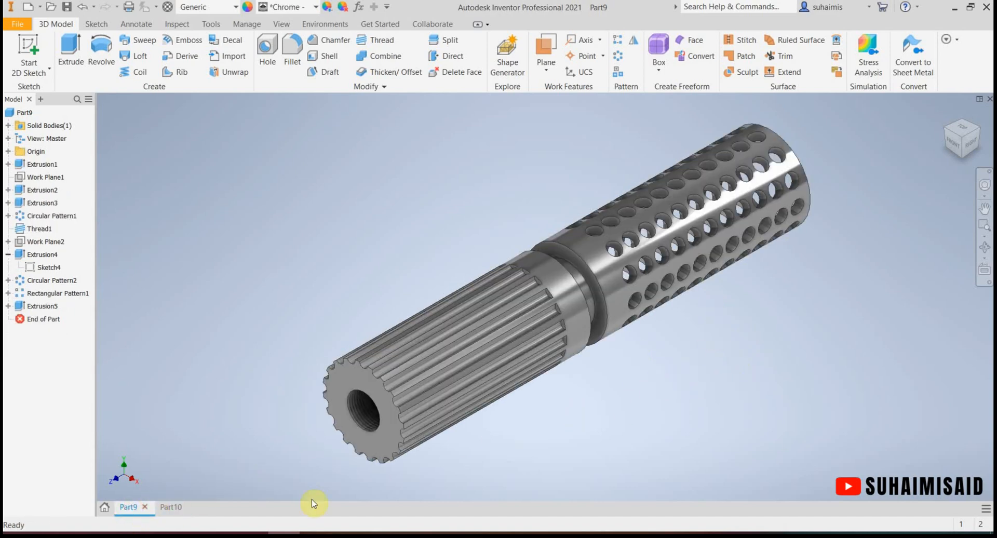
left_click(169, 508)
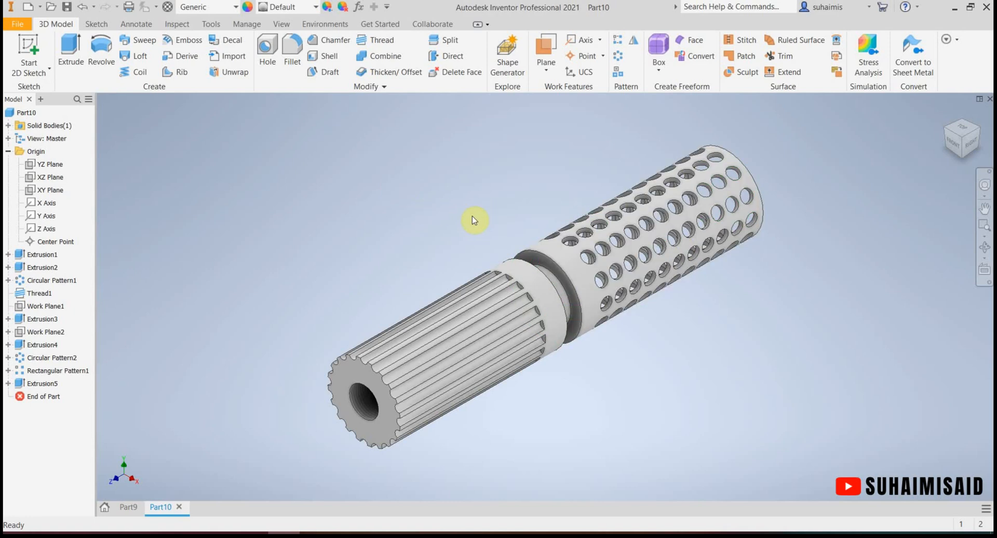
left_click(25, 113)
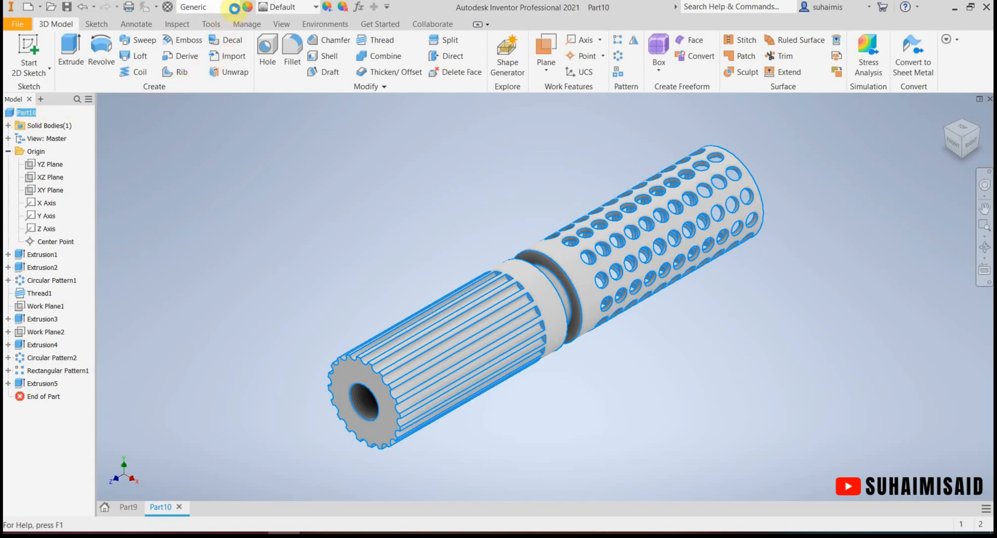
left_click(236, 8)
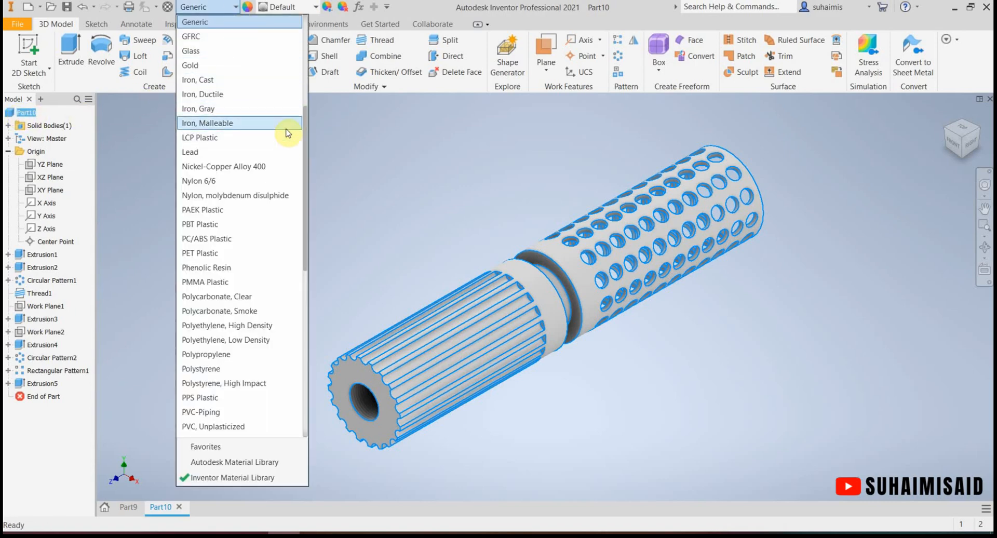
left_click(324, 89)
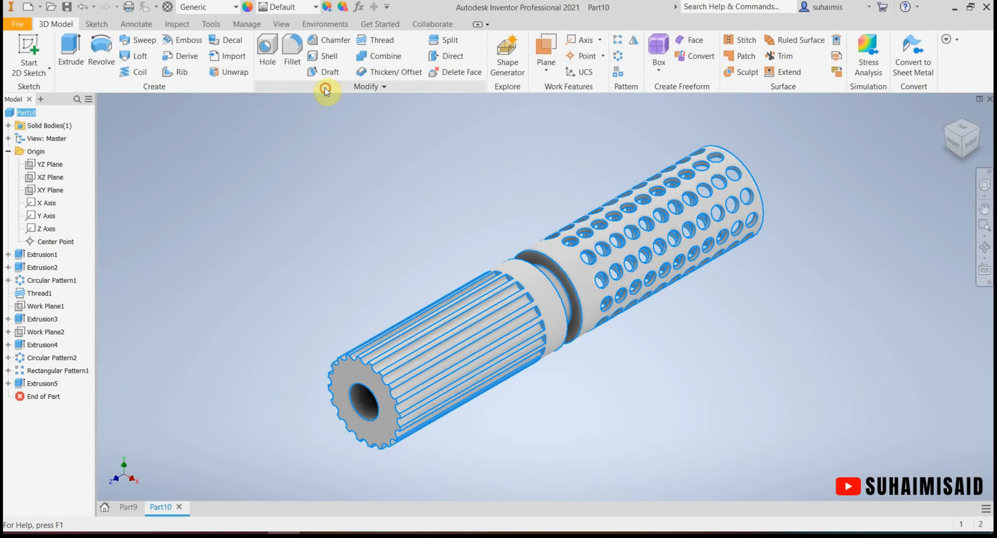
left_click(311, 7)
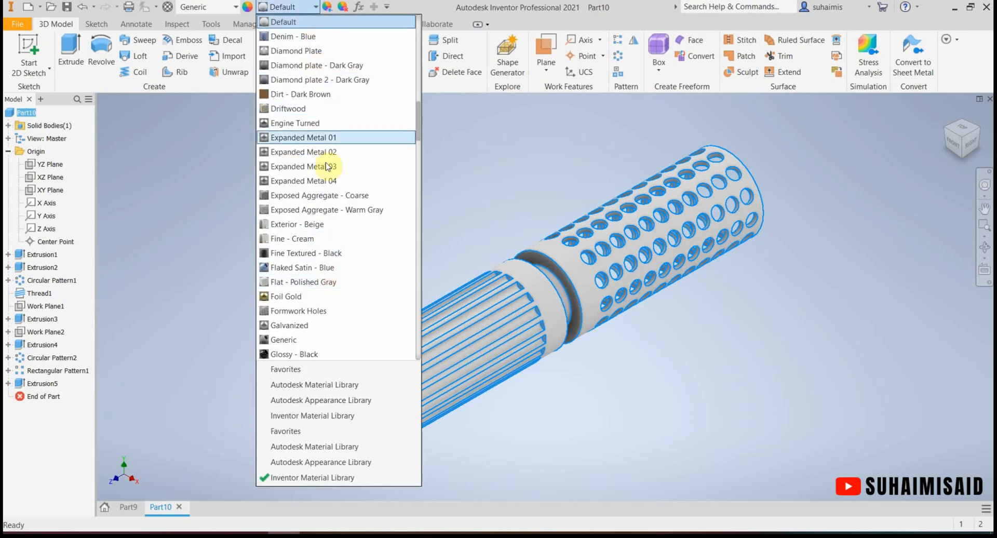
left_click(248, 8)
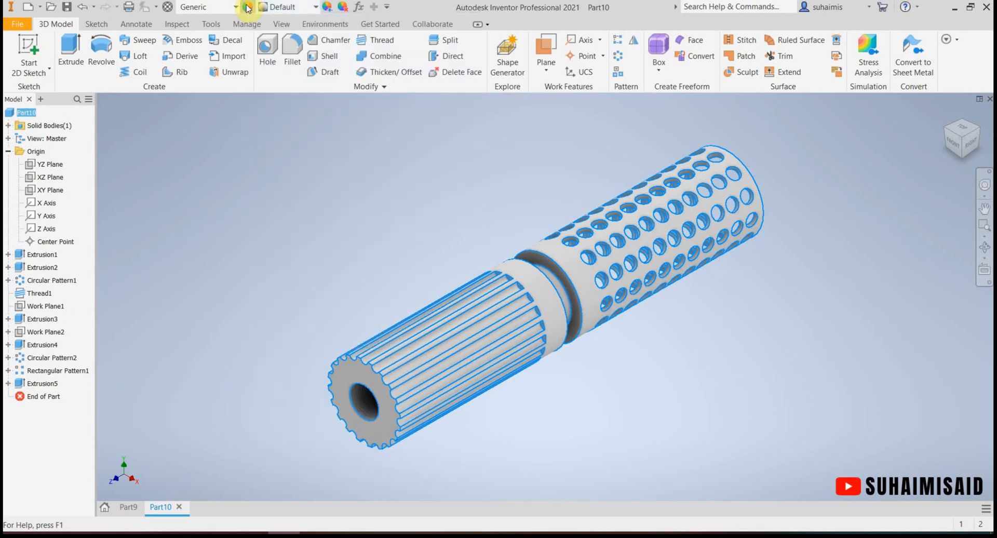
left_click(248, 7)
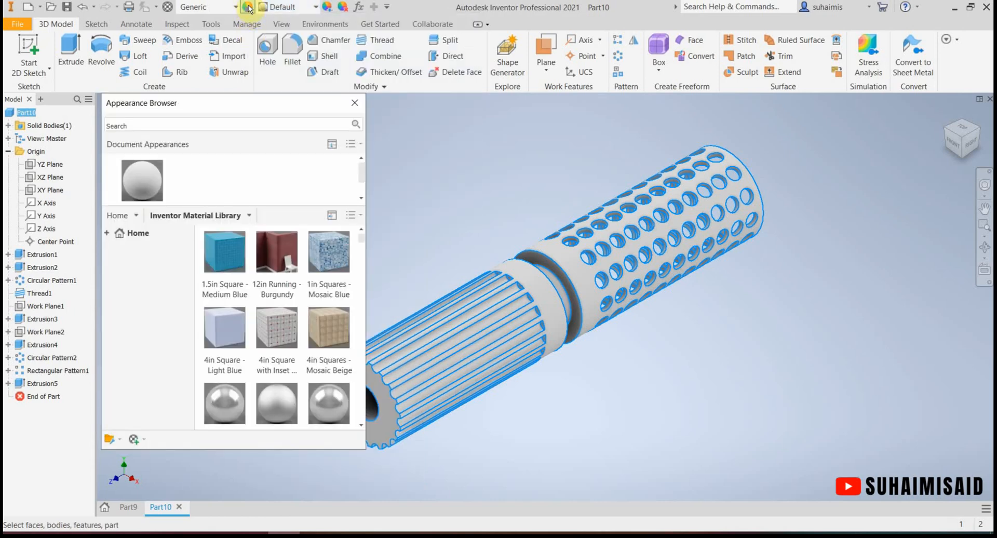
Search the appearances for "gold" and then "chroma", and clear the search
left_click(233, 122)
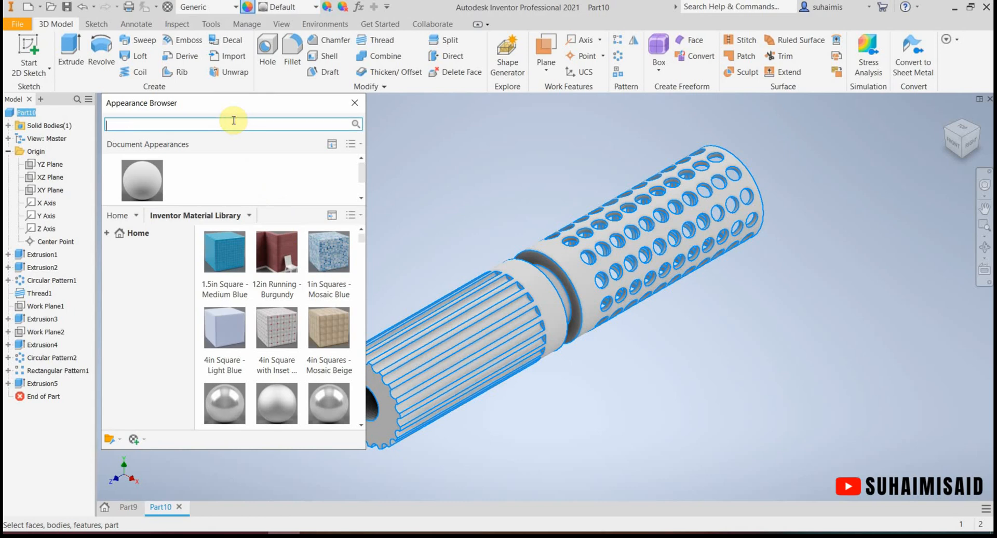
type("gold")
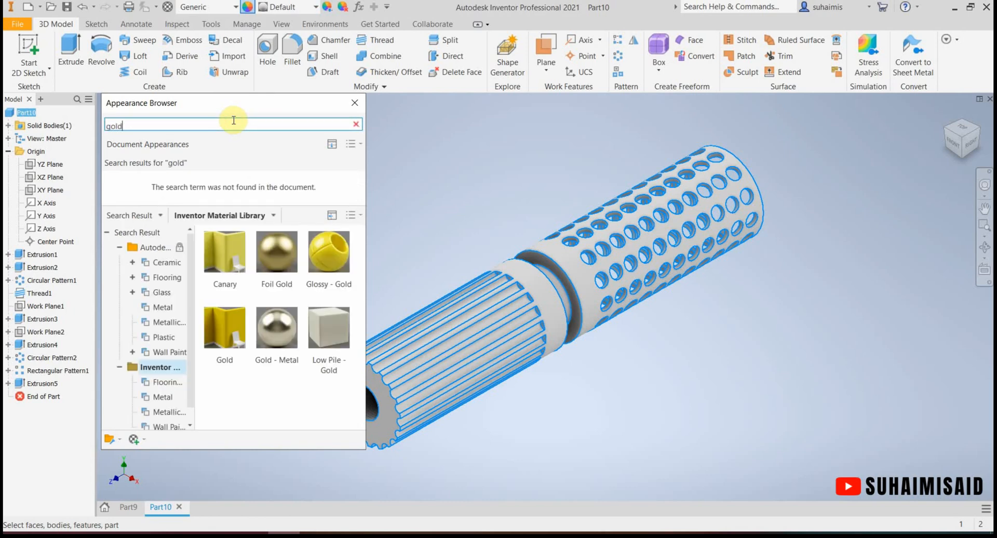
left_click_drag(234, 121, 97, 125)
type("ch")
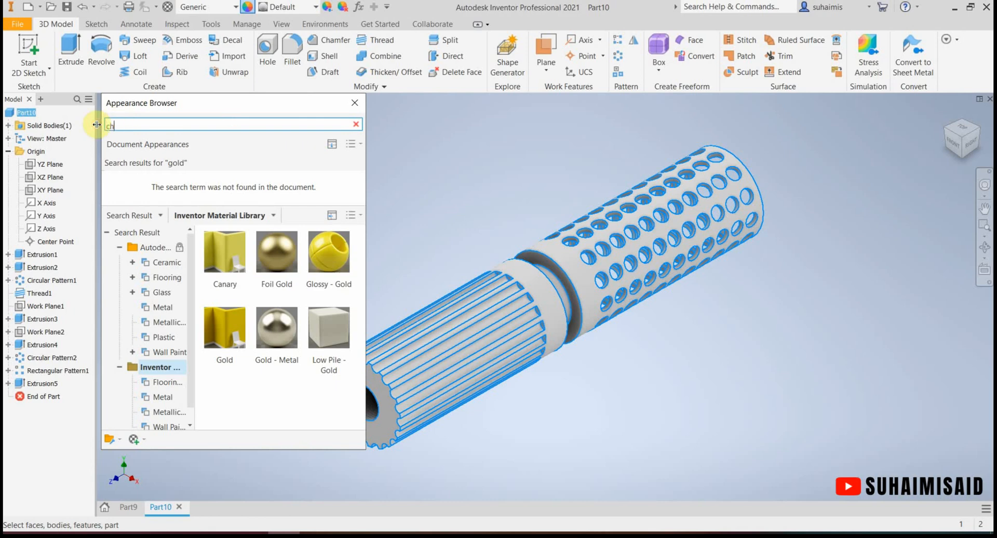
type("roma")
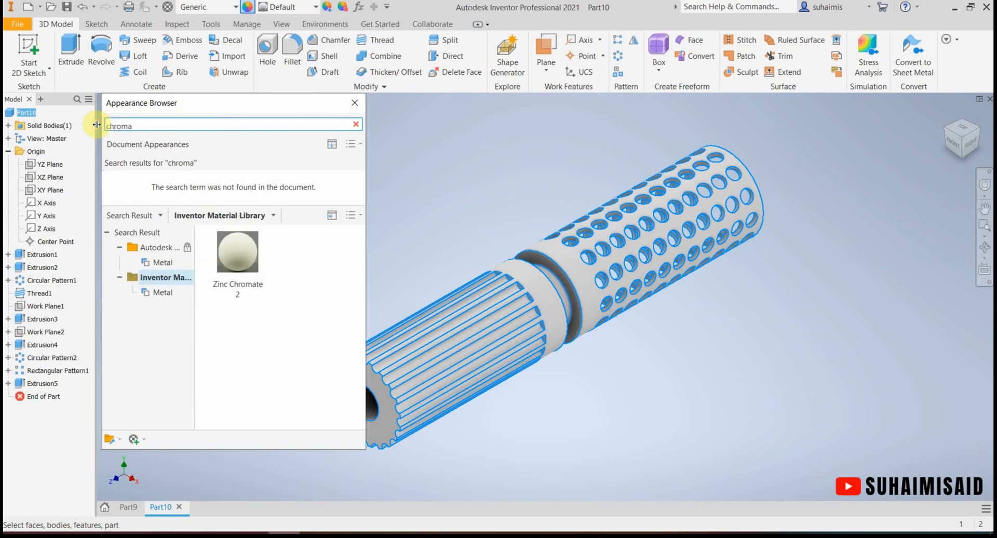
left_click(356, 124)
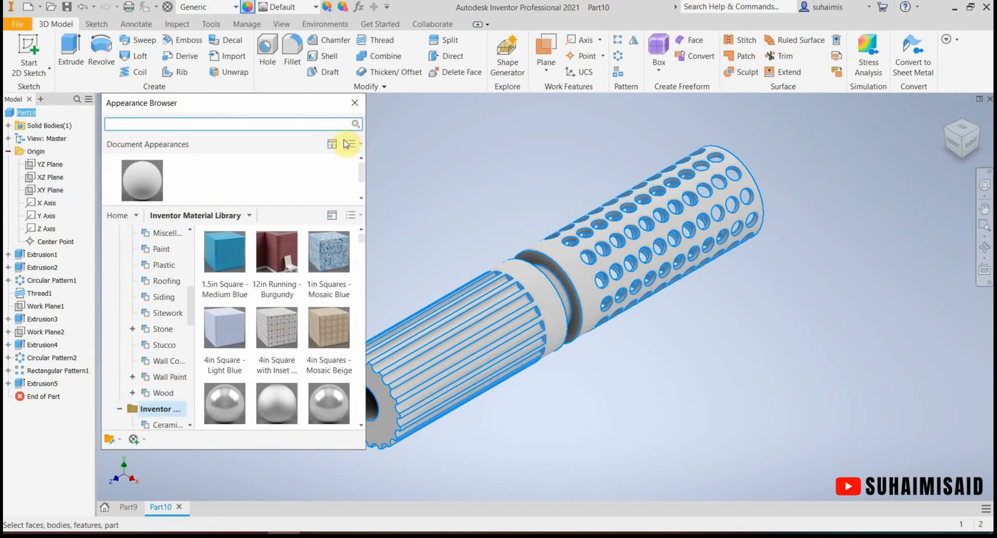
Browse the Inventor Material Library, previewing mosaic, birch, blue-yellow, clear and chrome appearances on the selected part
scroll(285, 276, "down", 3)
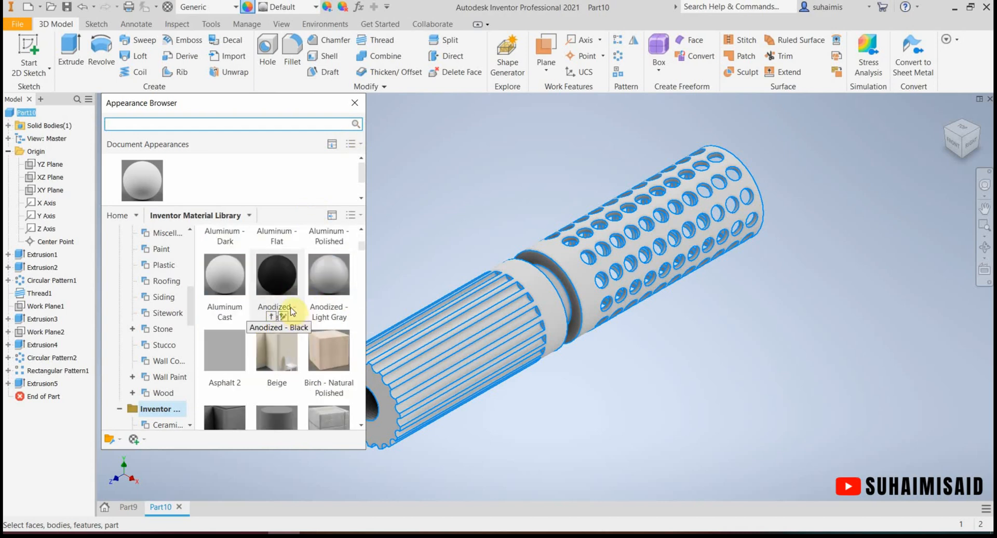
scroll(292, 311, "up", 3)
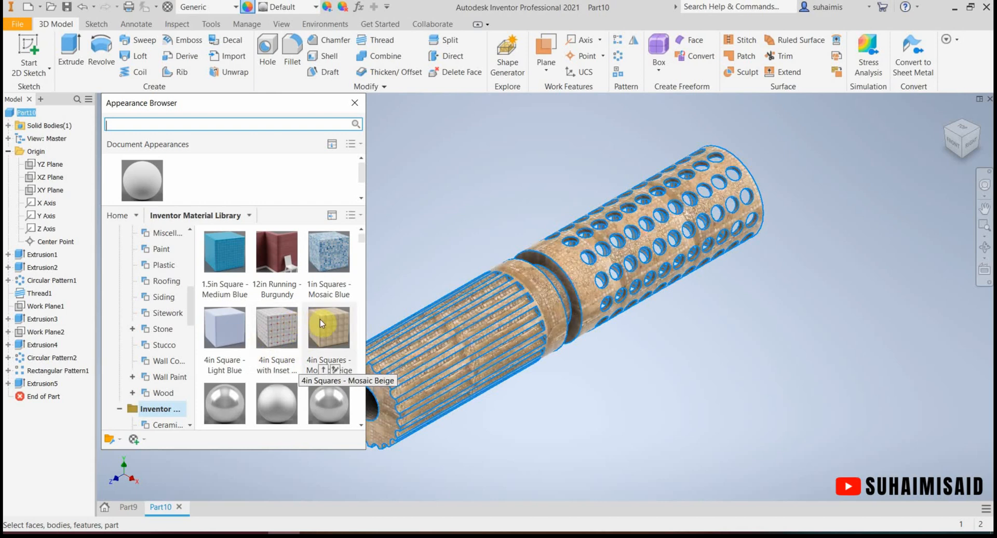
scroll(327, 337, "down", 3)
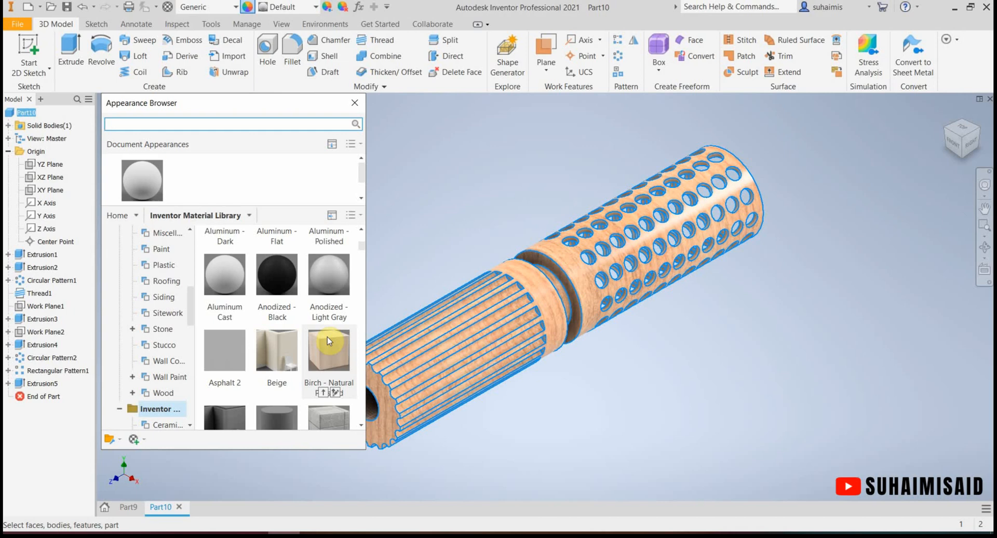
scroll(321, 338, "down", 3)
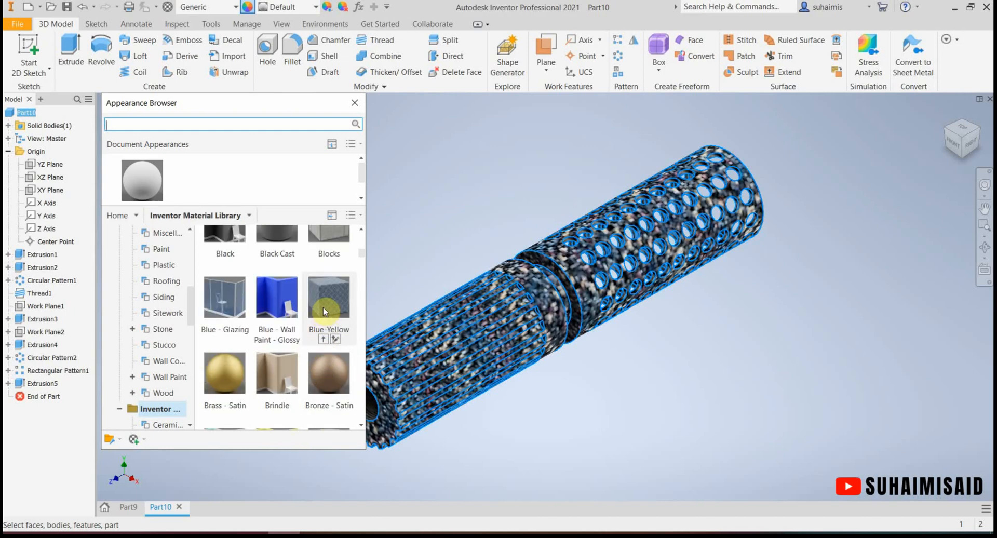
scroll(323, 337, "down", 1)
scroll(317, 340, "down", 5)
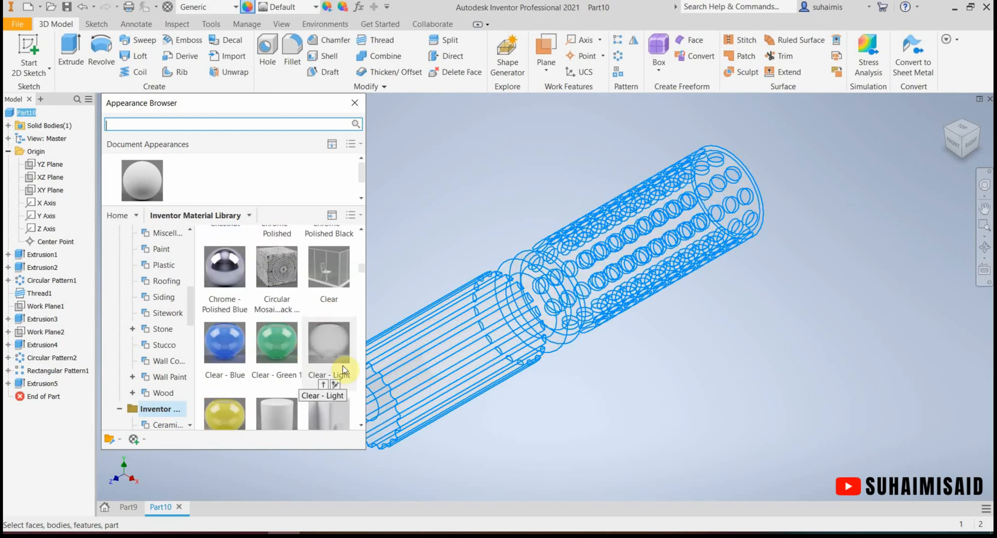
scroll(291, 333, "up", 3)
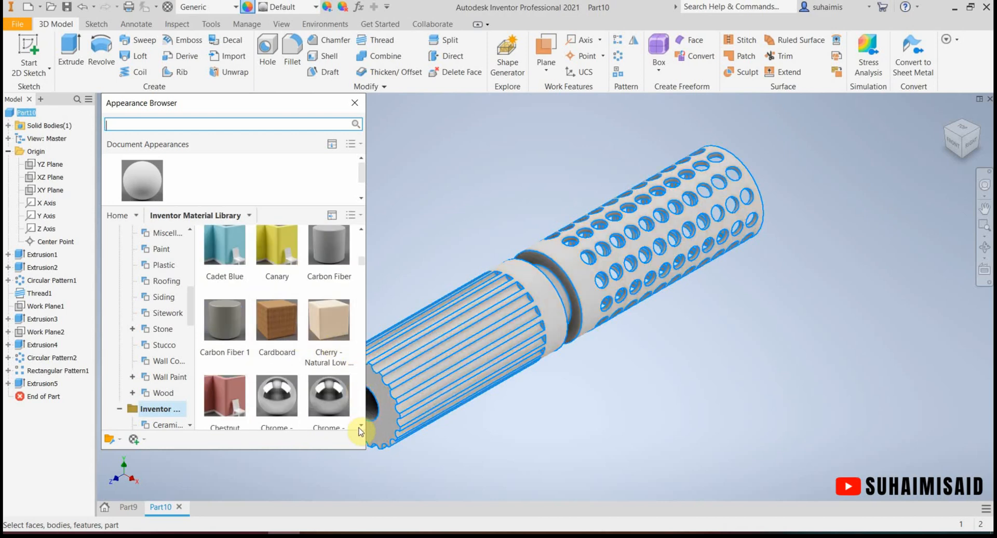
scroll(360, 431, "down", 2)
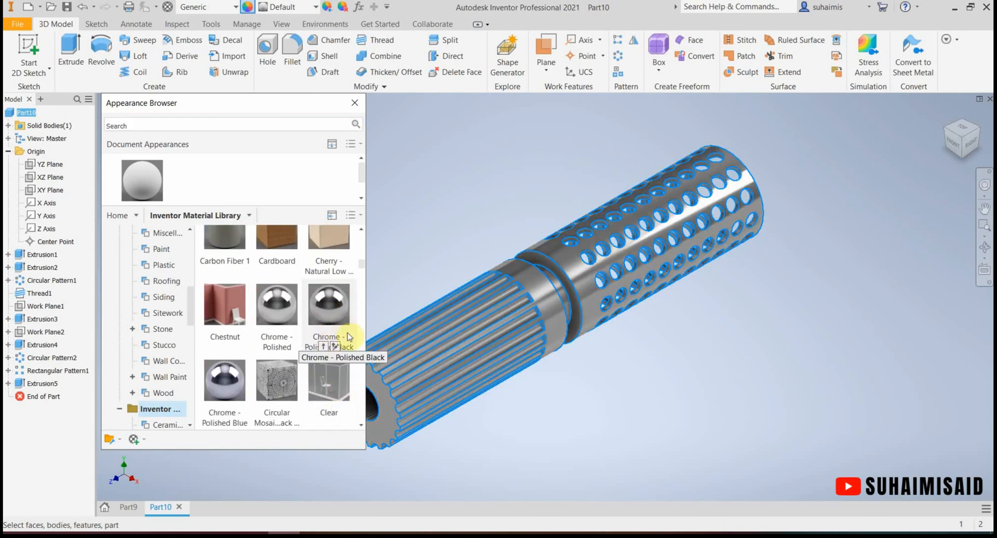
Assign the Chrome - Polished Black appearance to the whole part and close the Appearance Browser
right_click(326, 308)
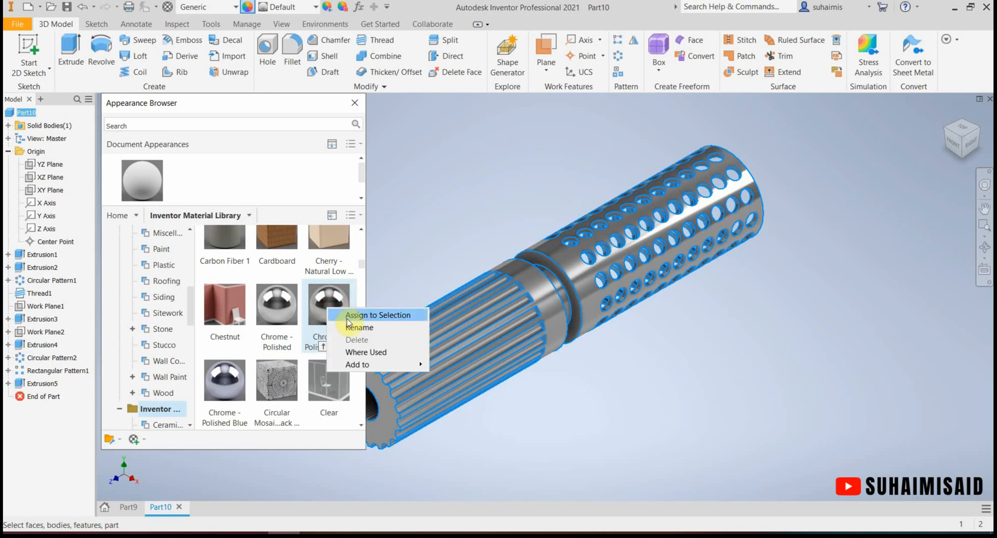
left_click(332, 297)
right_click(332, 299)
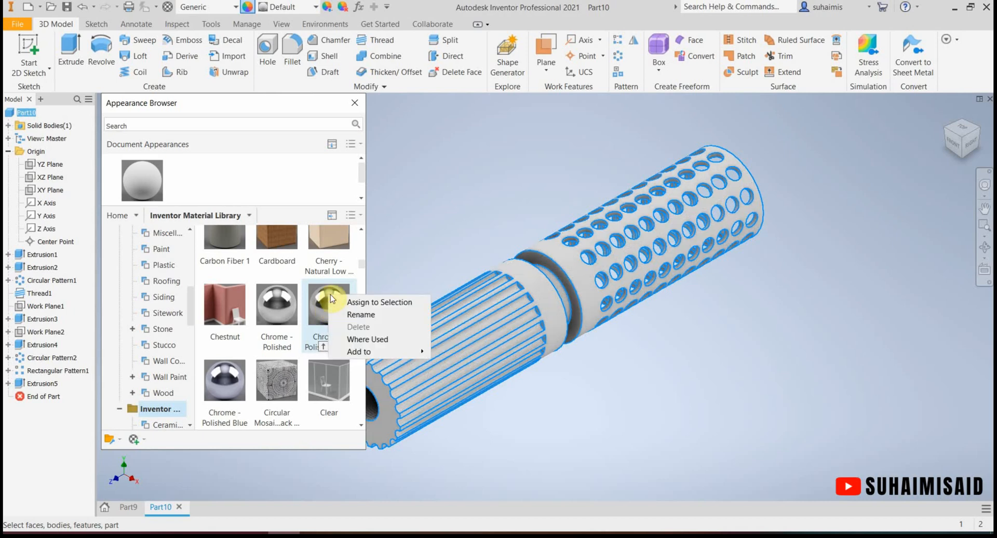
left_click(348, 302)
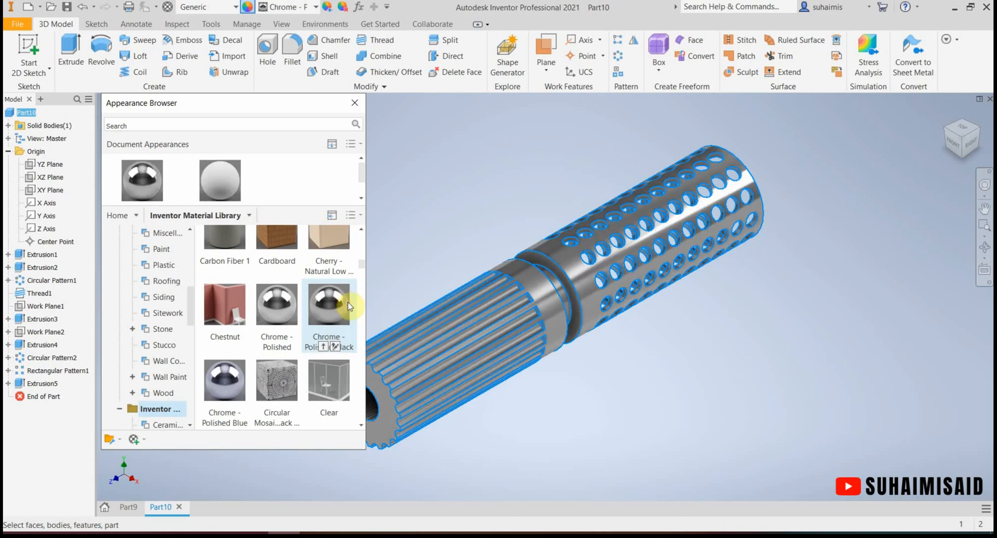
left_click(354, 102)
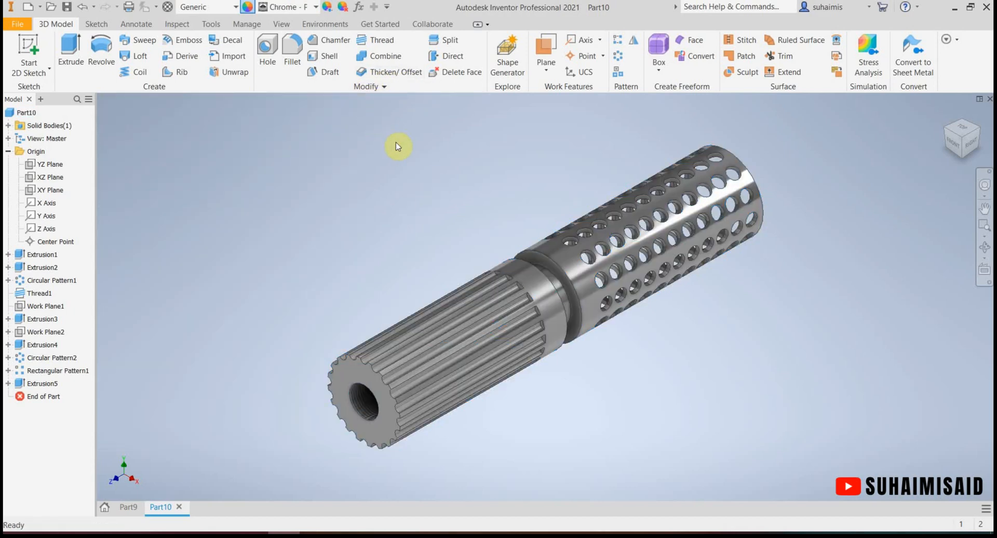